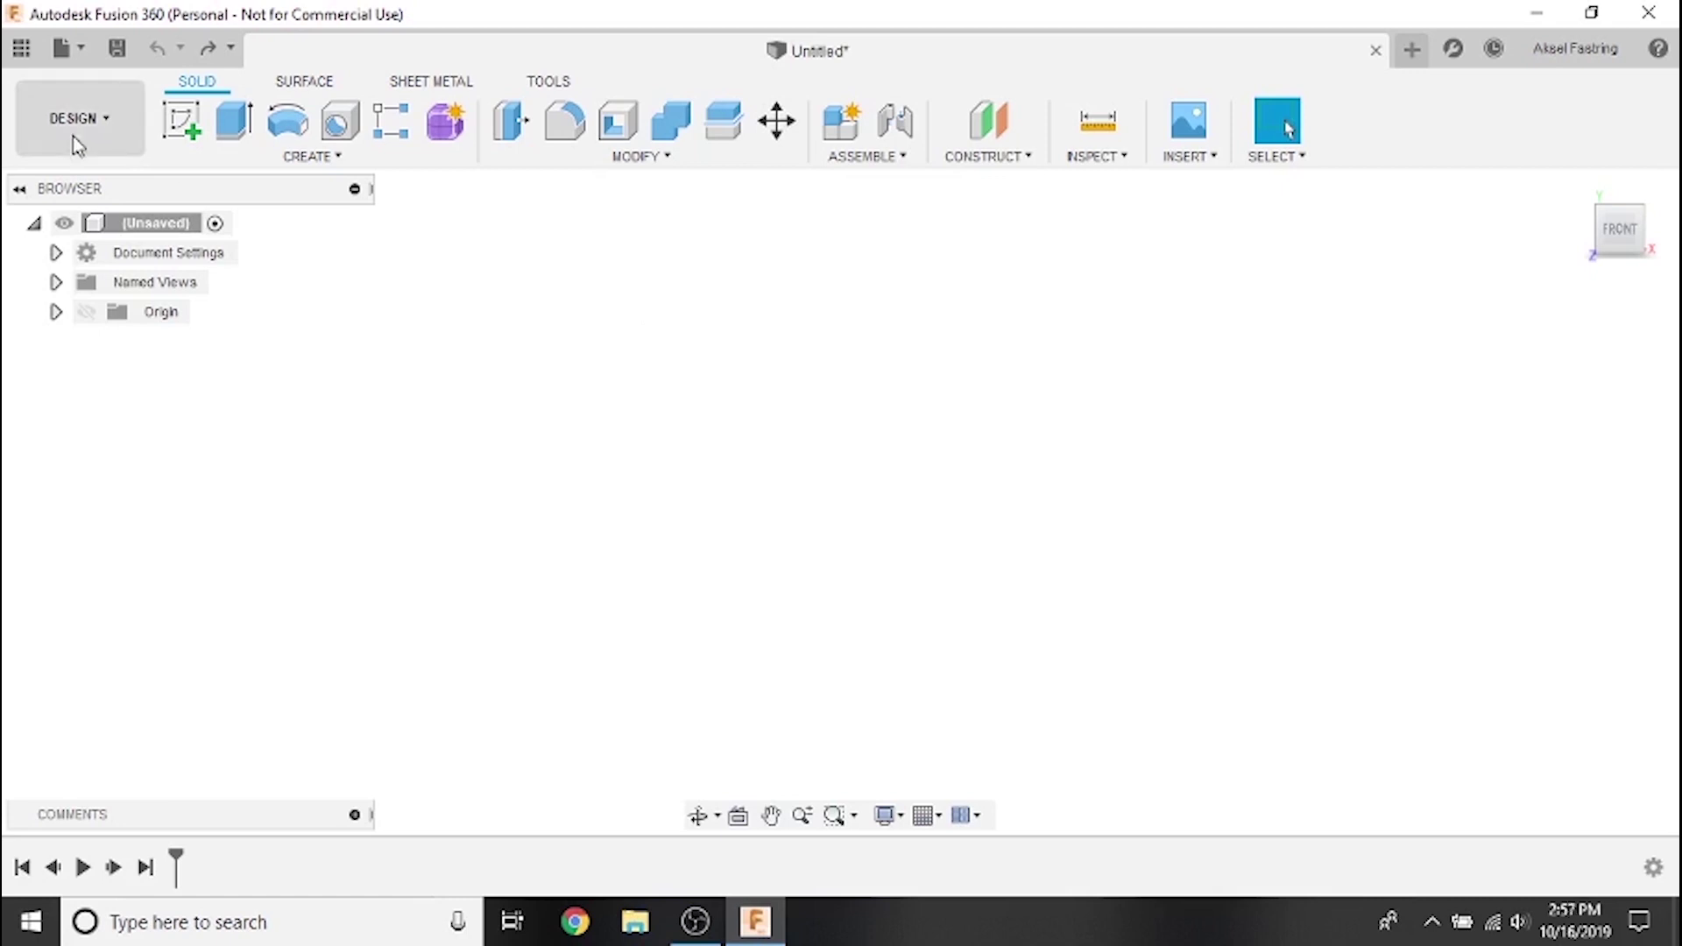
Start a front-plane sketch and import the GuitarWallMount.dxf profile into it.
left_click(181, 120)
left_click(1030, 459)
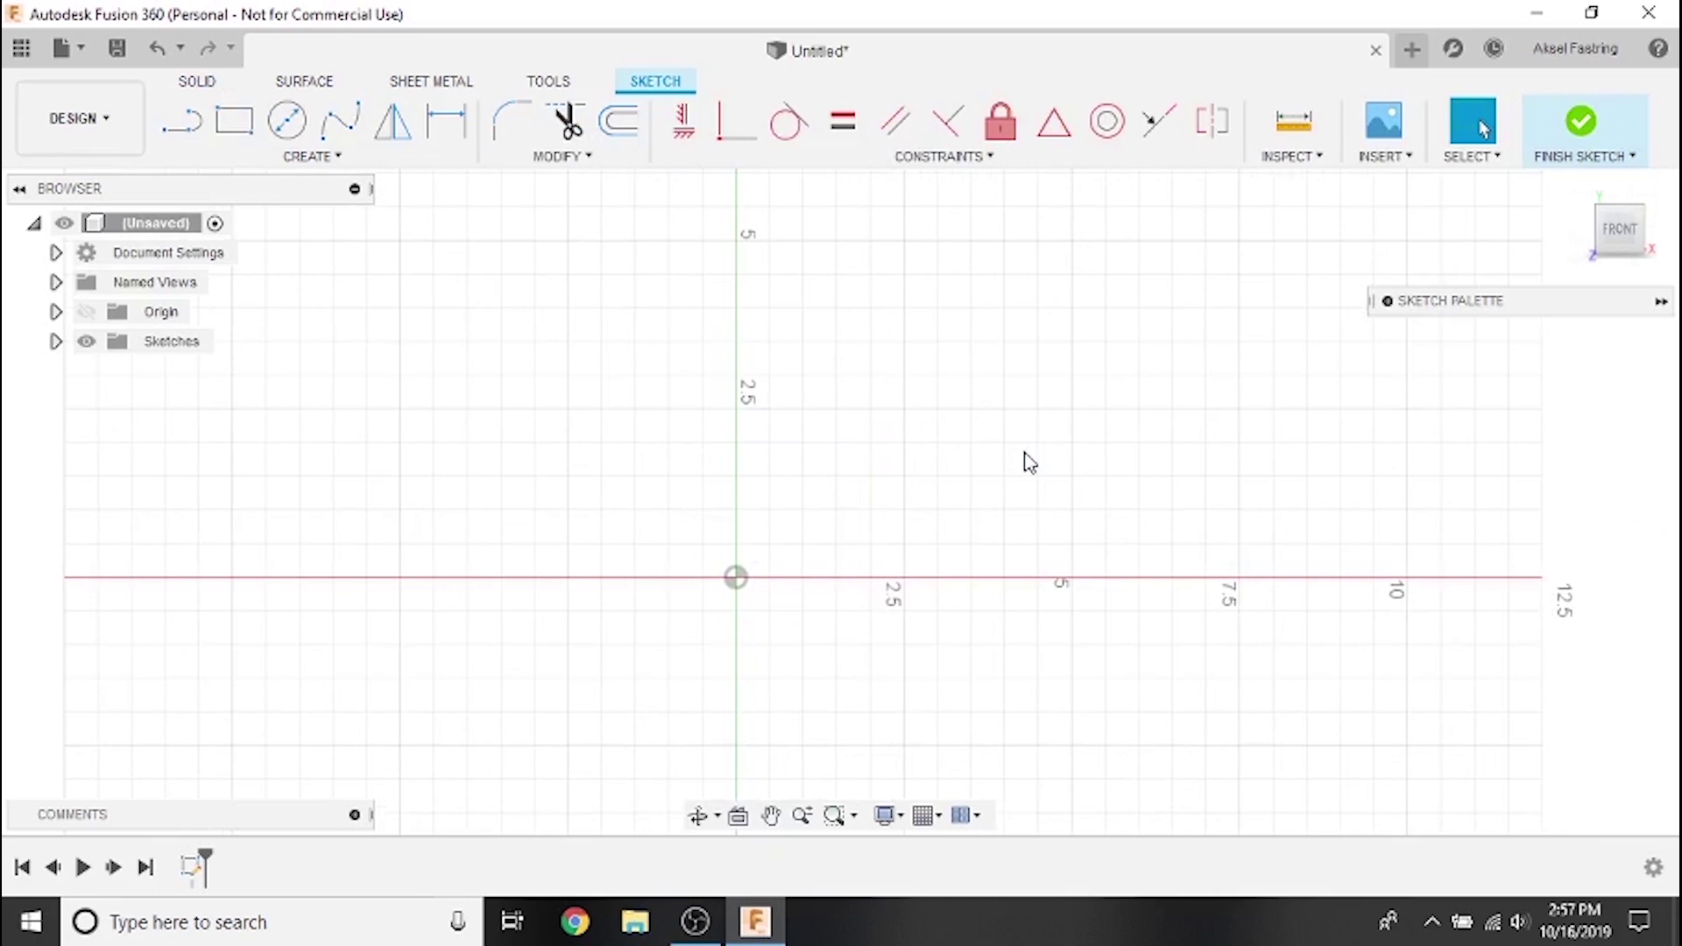
left_click(1385, 156)
left_click(1427, 330)
left_click(1499, 413)
left_click(292, 233)
left_click(634, 575)
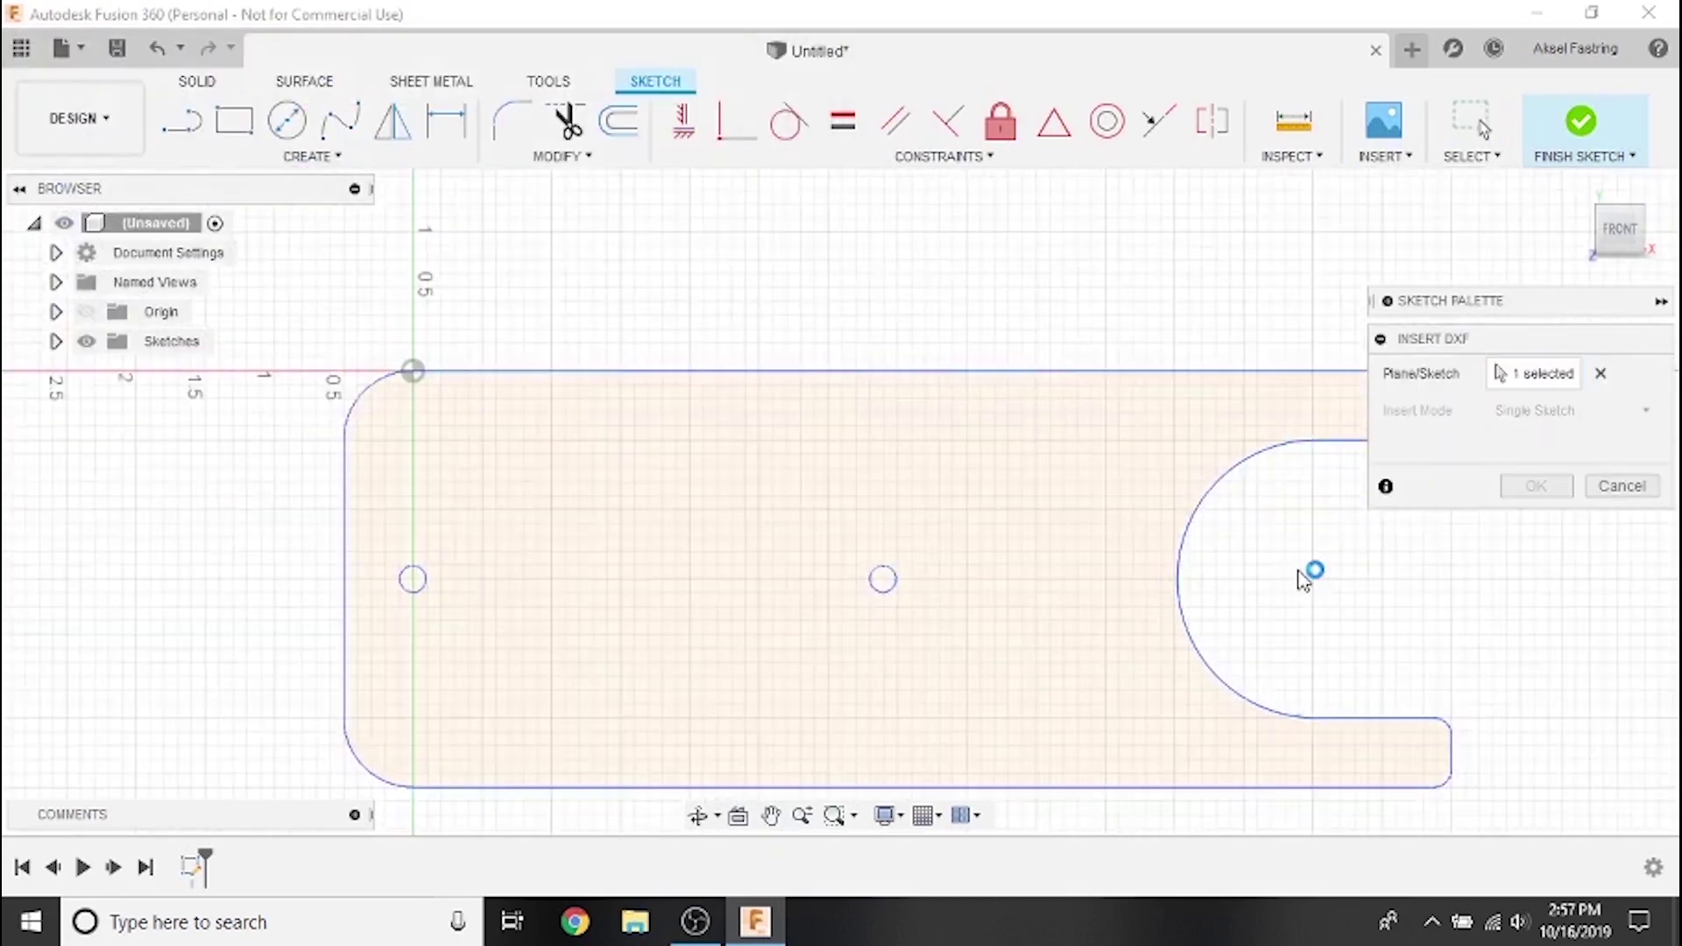
left_click(1540, 790)
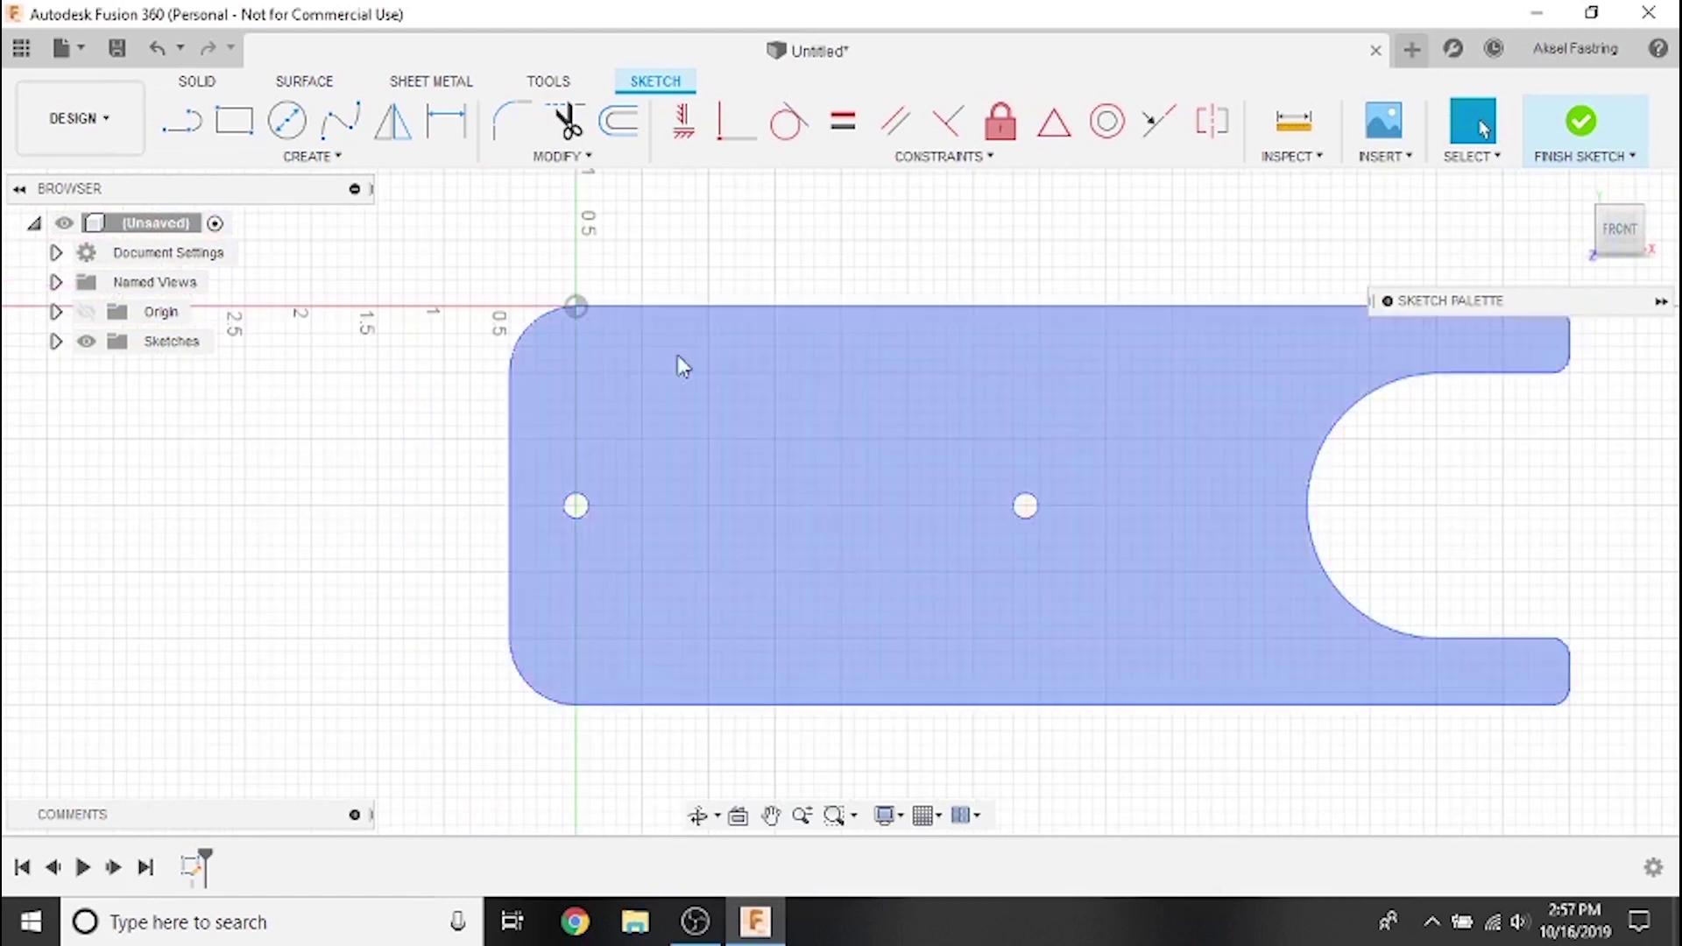
Move the imported mount profile up so it sits above the horizontal axis.
scroll(532, 304, "up", 5)
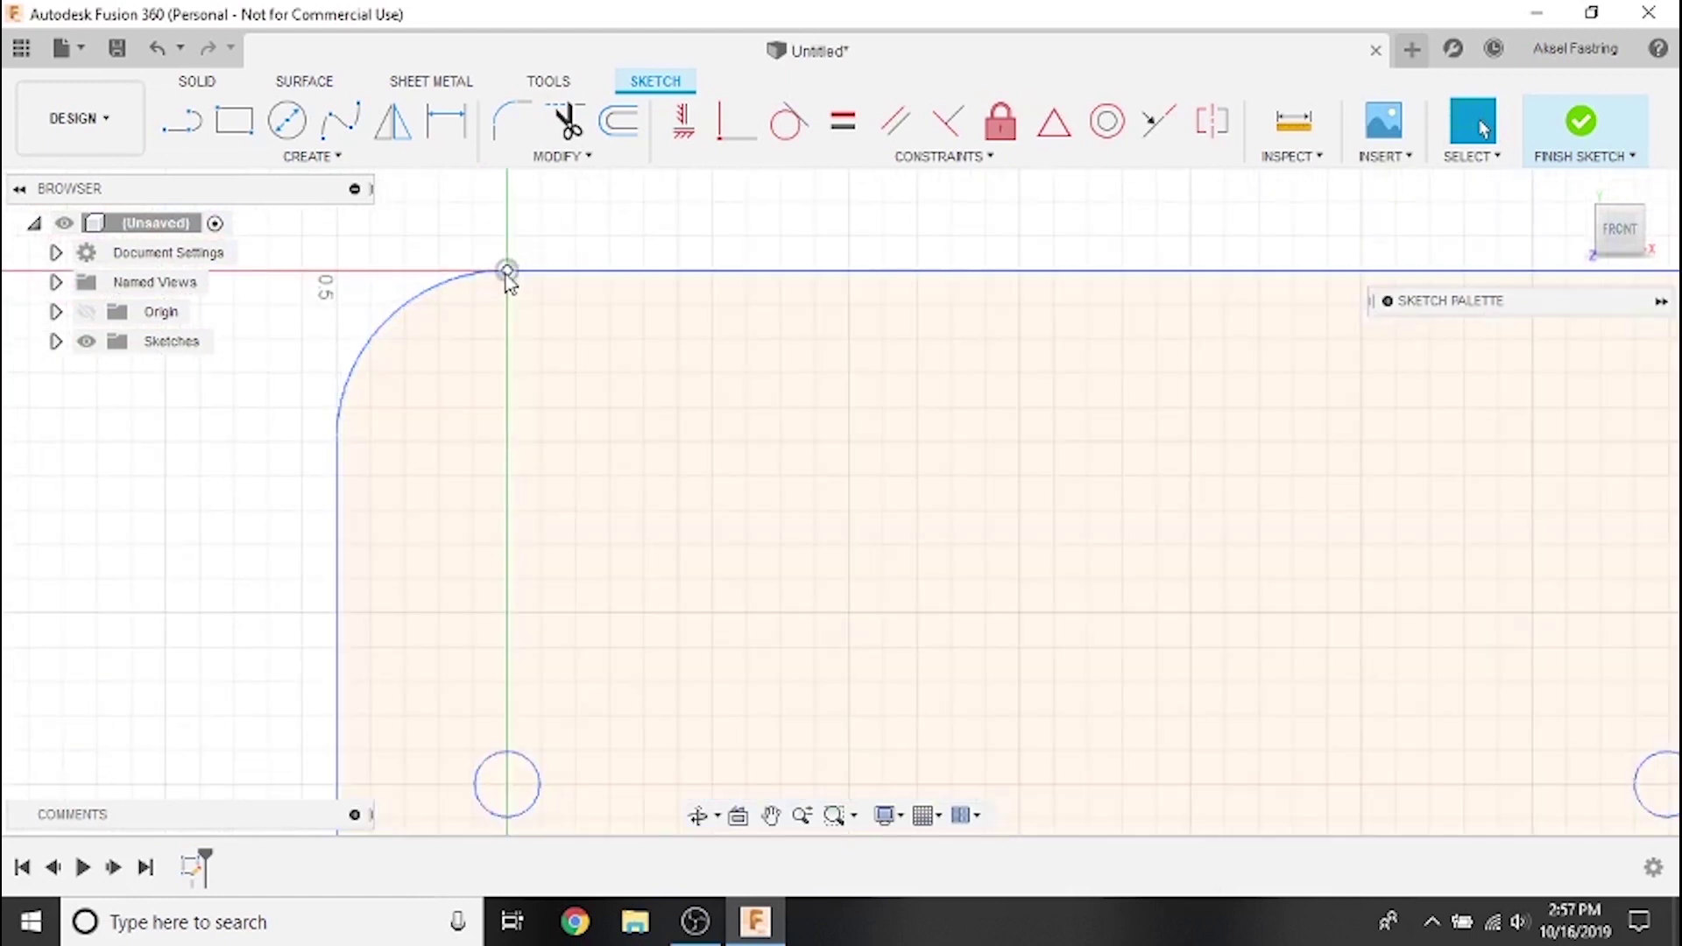
right_click(511, 280)
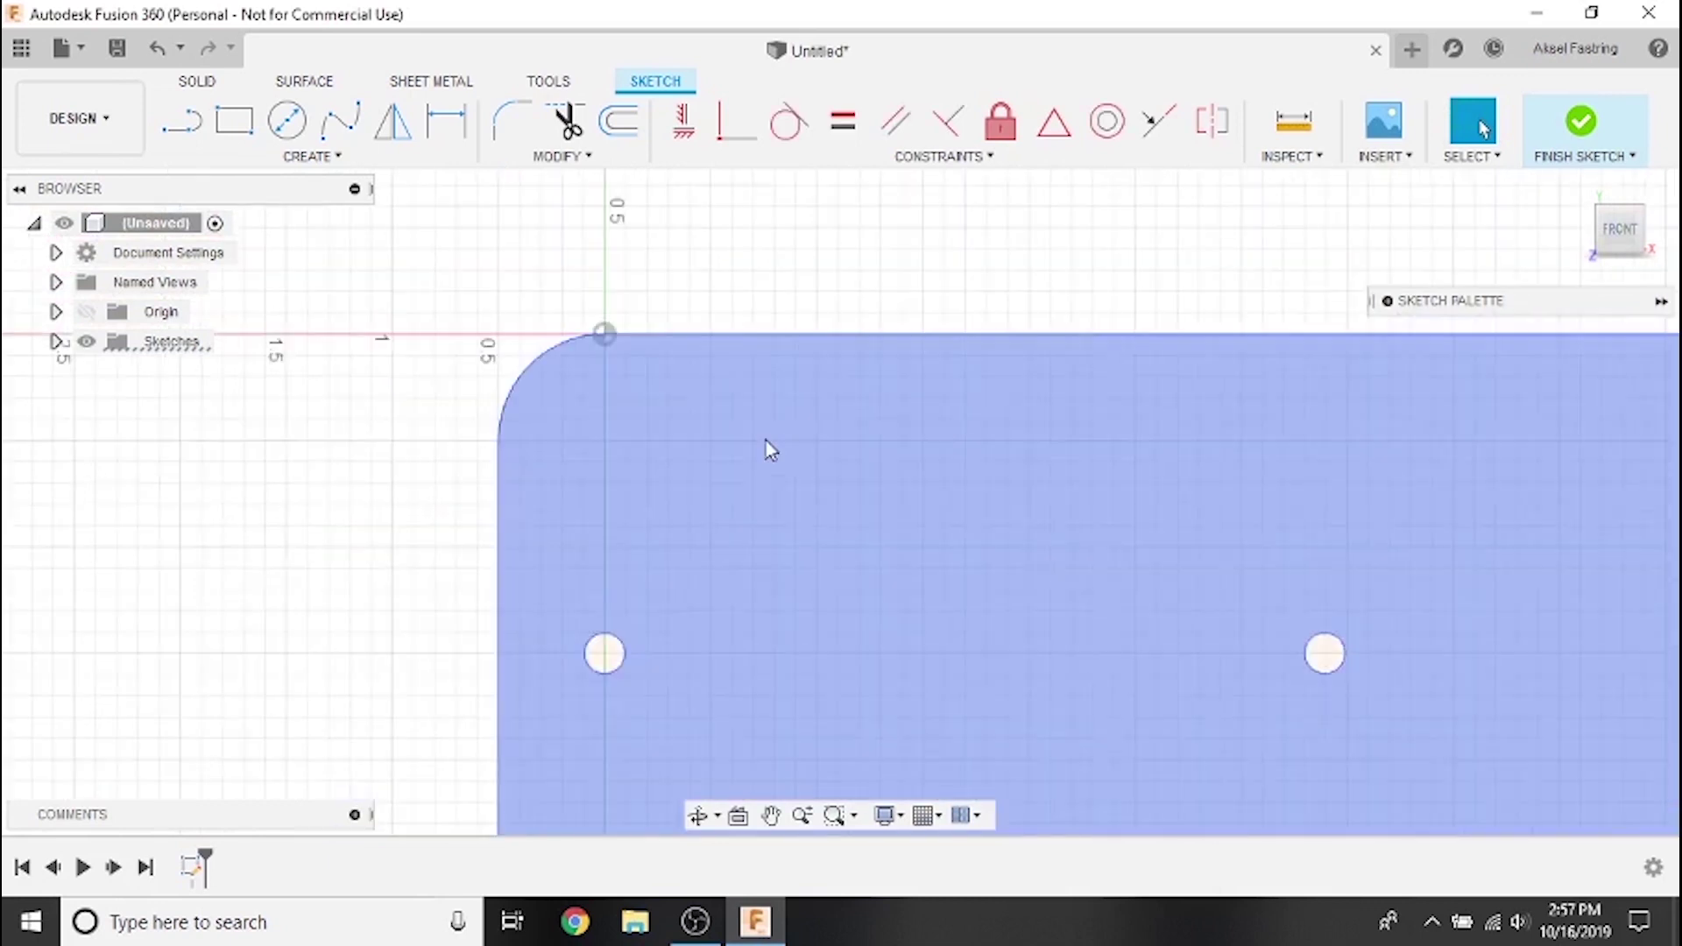
key("m")
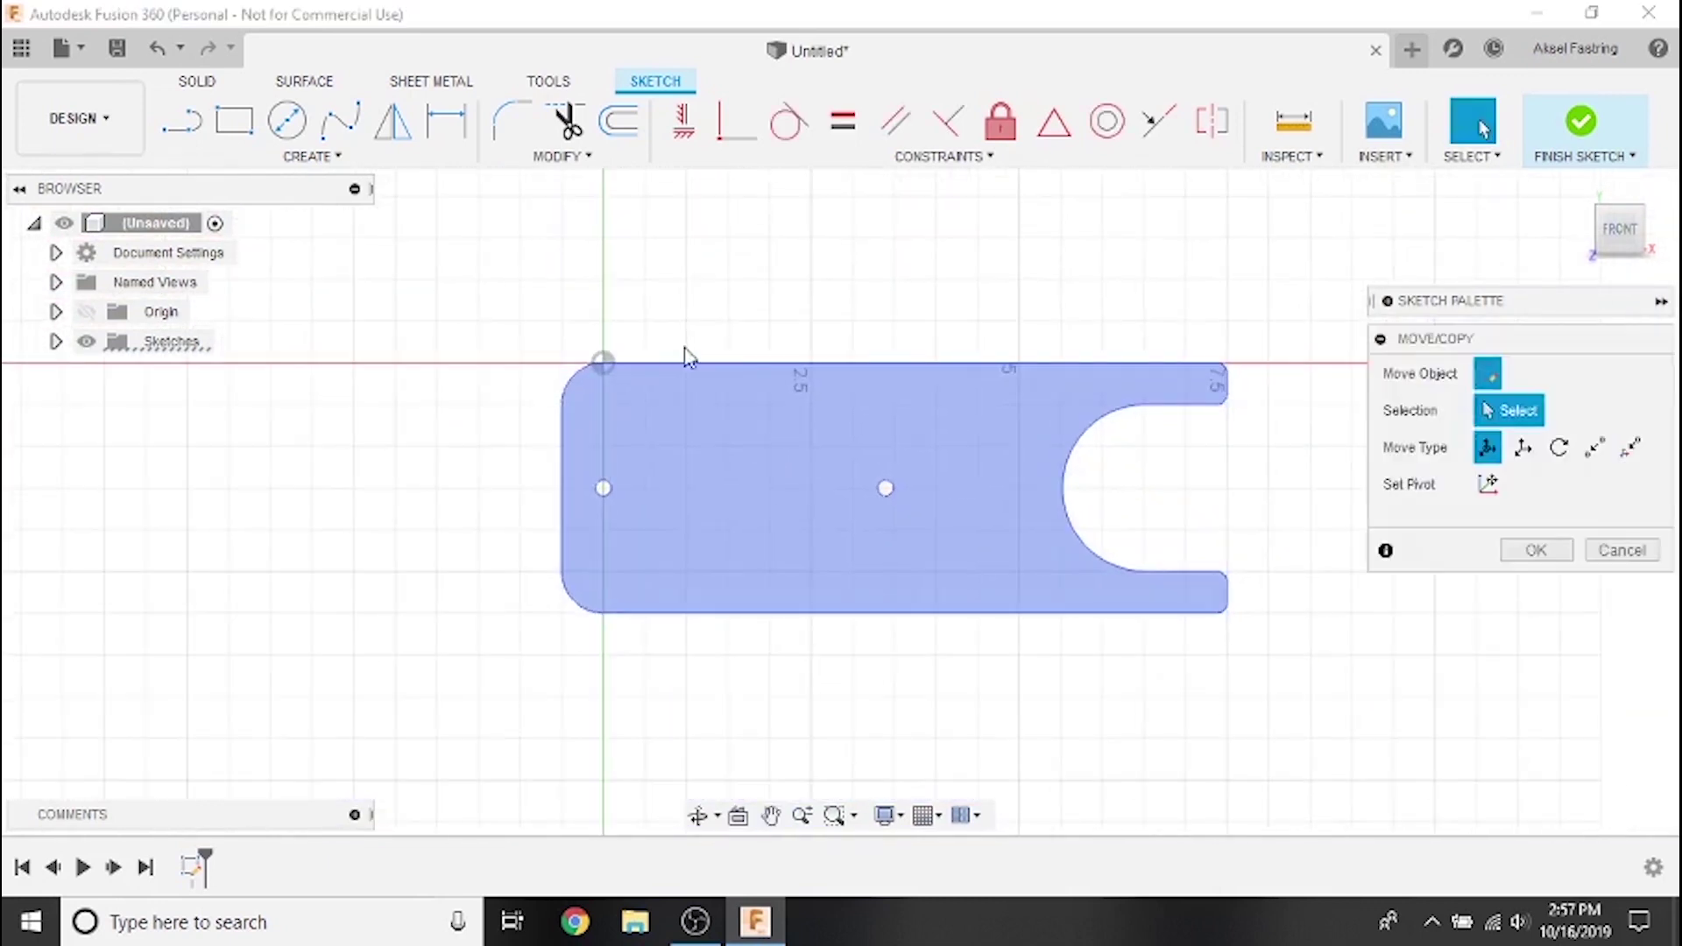
left_click_drag(593, 543, 659, 265)
left_click(1535, 809)
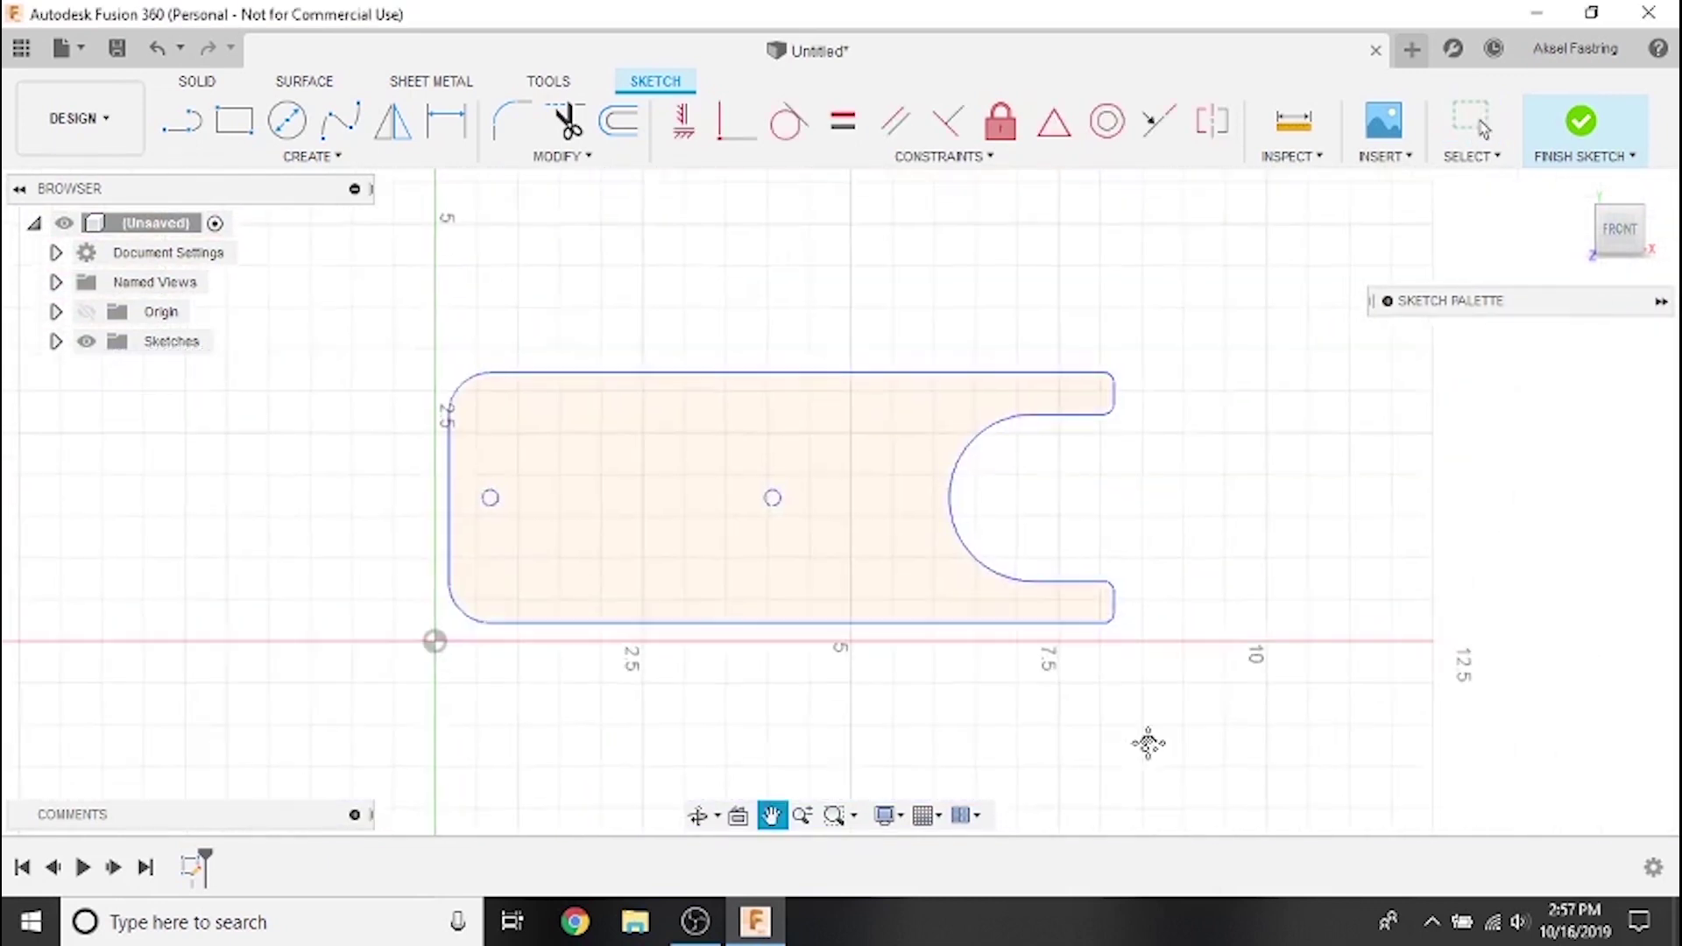
Mirror the entire plate outline about its top edge, stacking a second copy above.
left_click(324, 157)
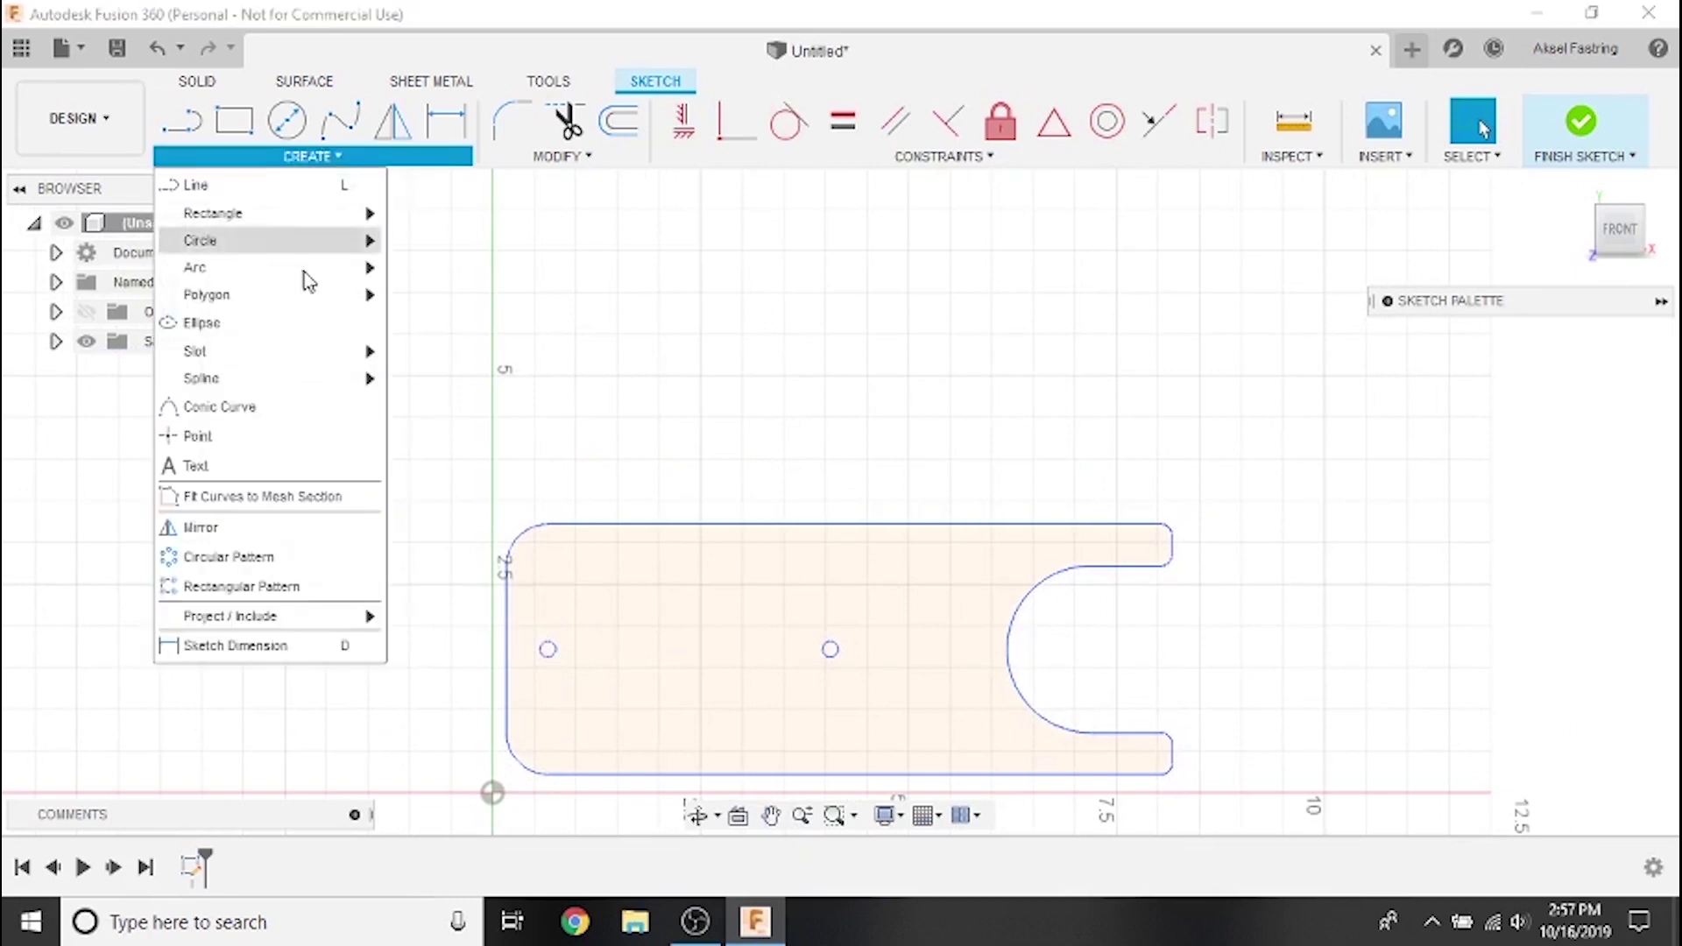
left_click(237, 526)
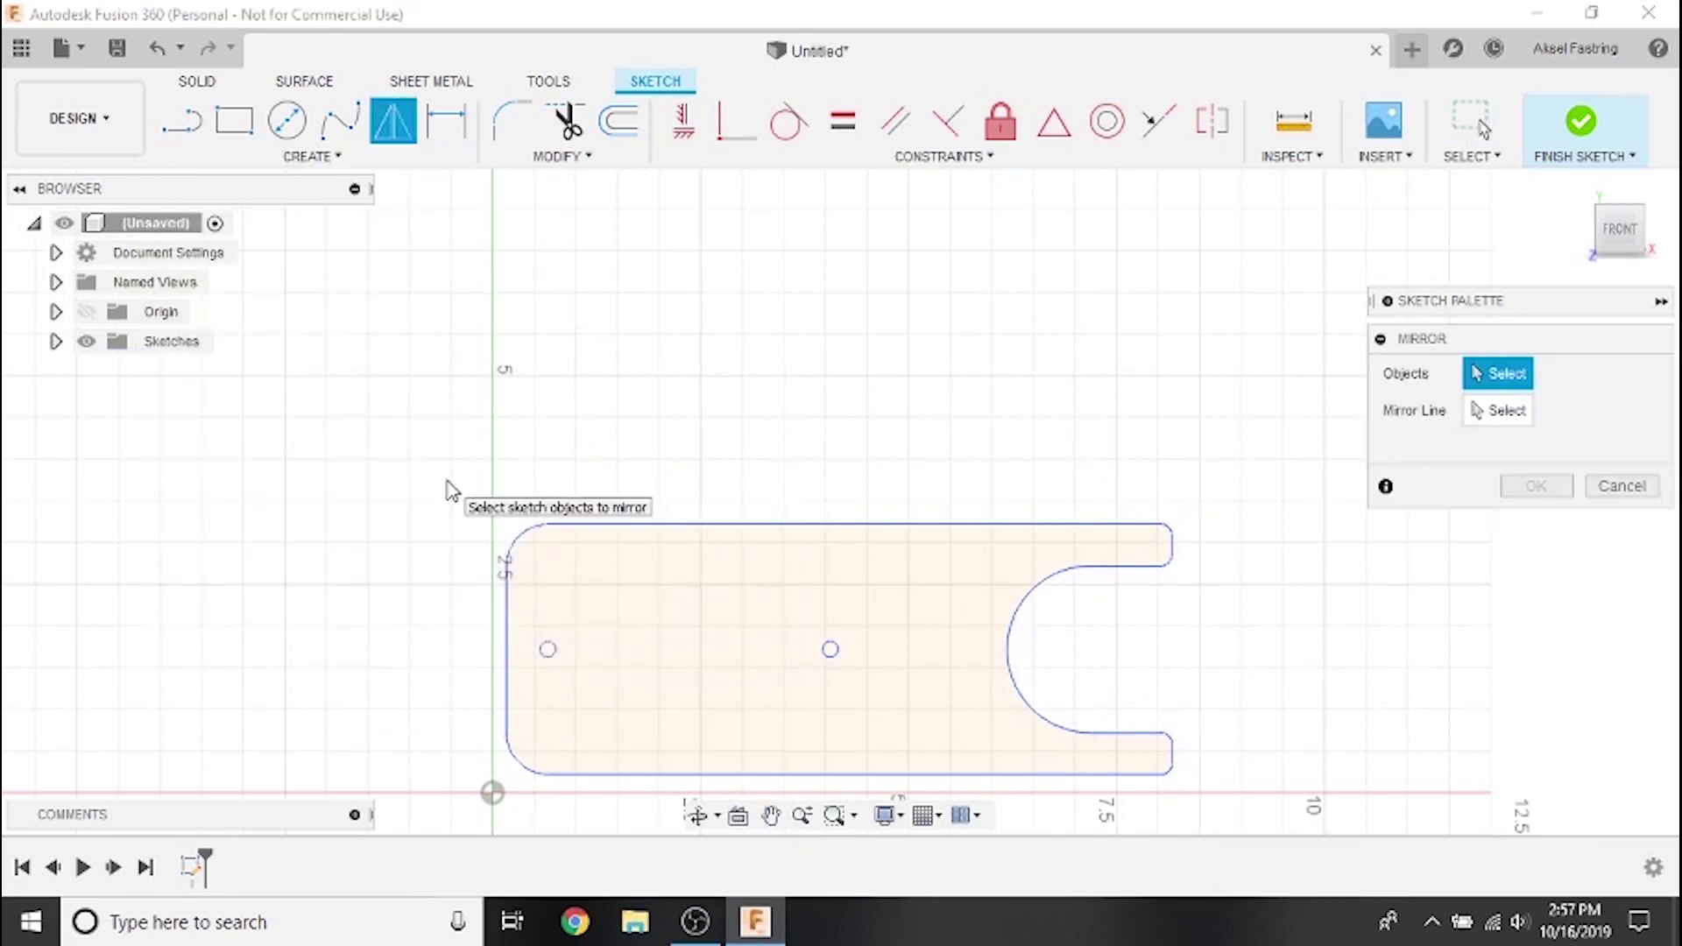
mouse_move(449, 478)
left_mouse_down()
mouse_move(608, 571)
mouse_move(1209, 776)
mouse_move(1248, 815)
left_mouse_up()
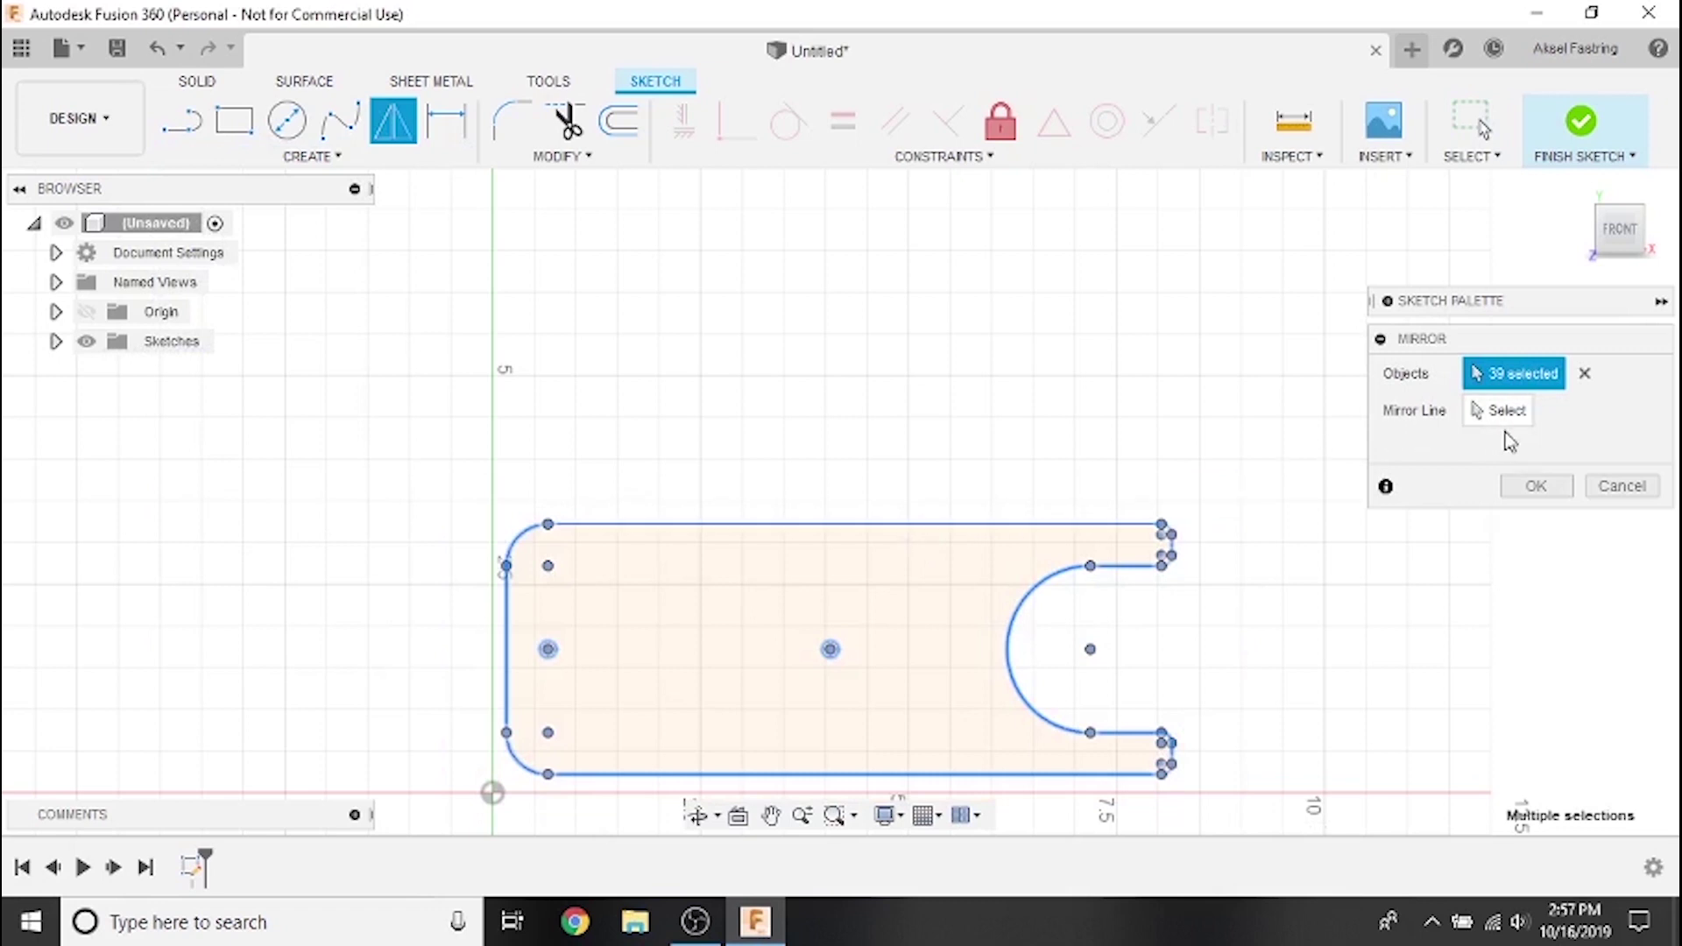
left_click(1521, 419)
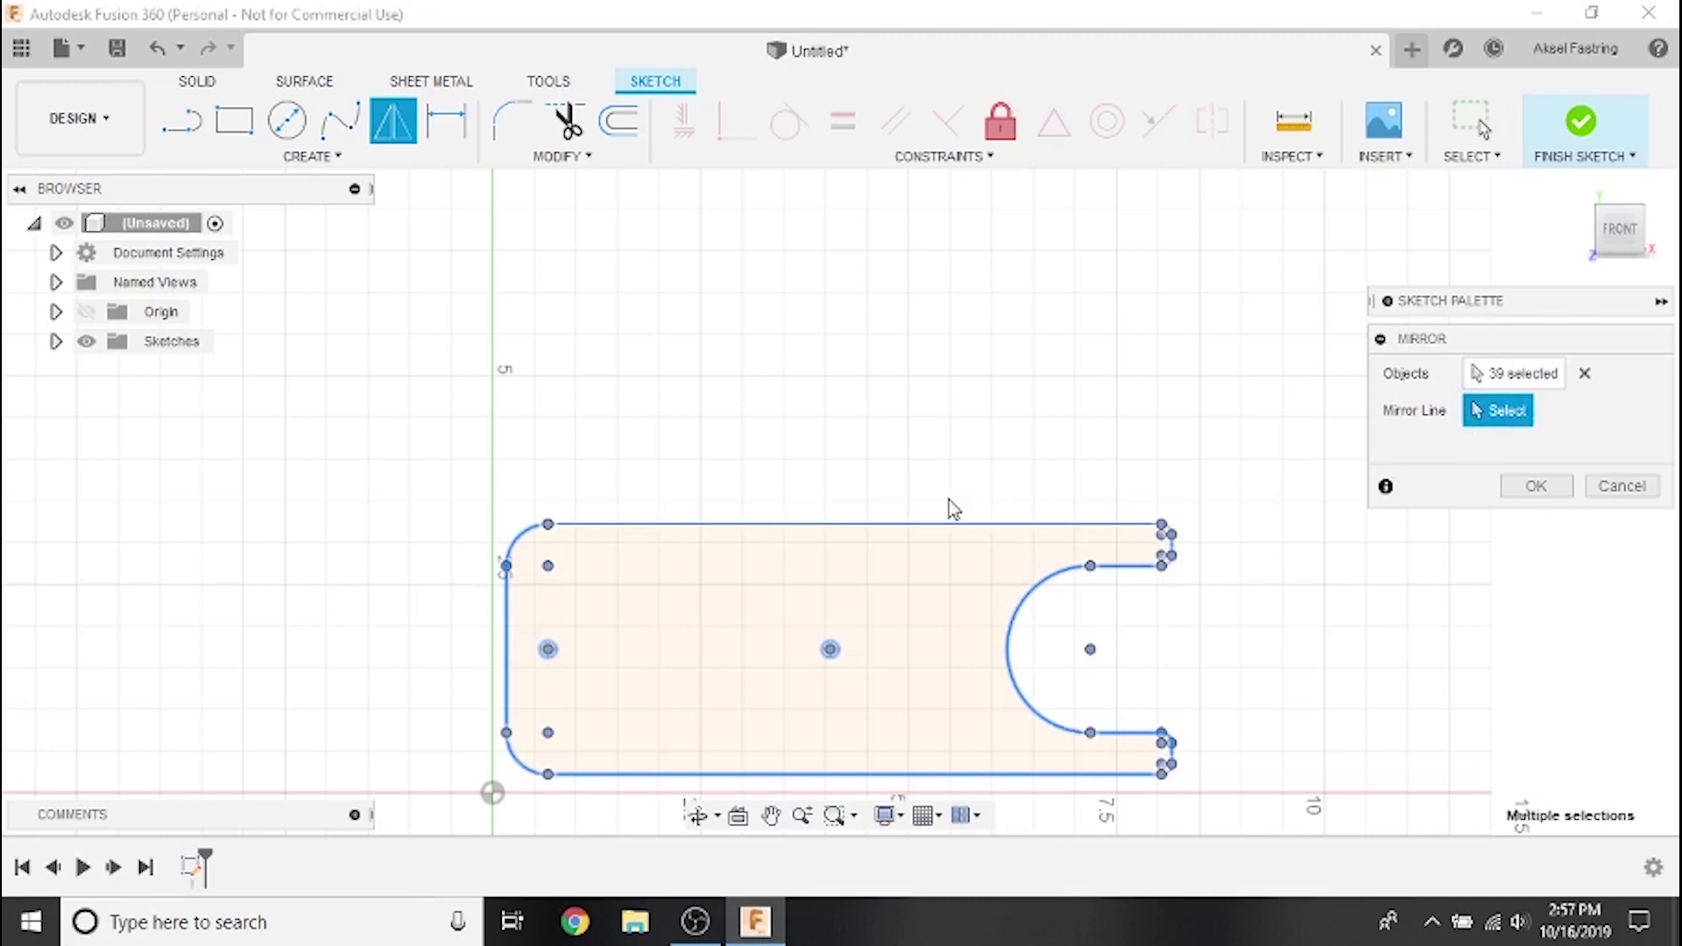
left_click(946, 526)
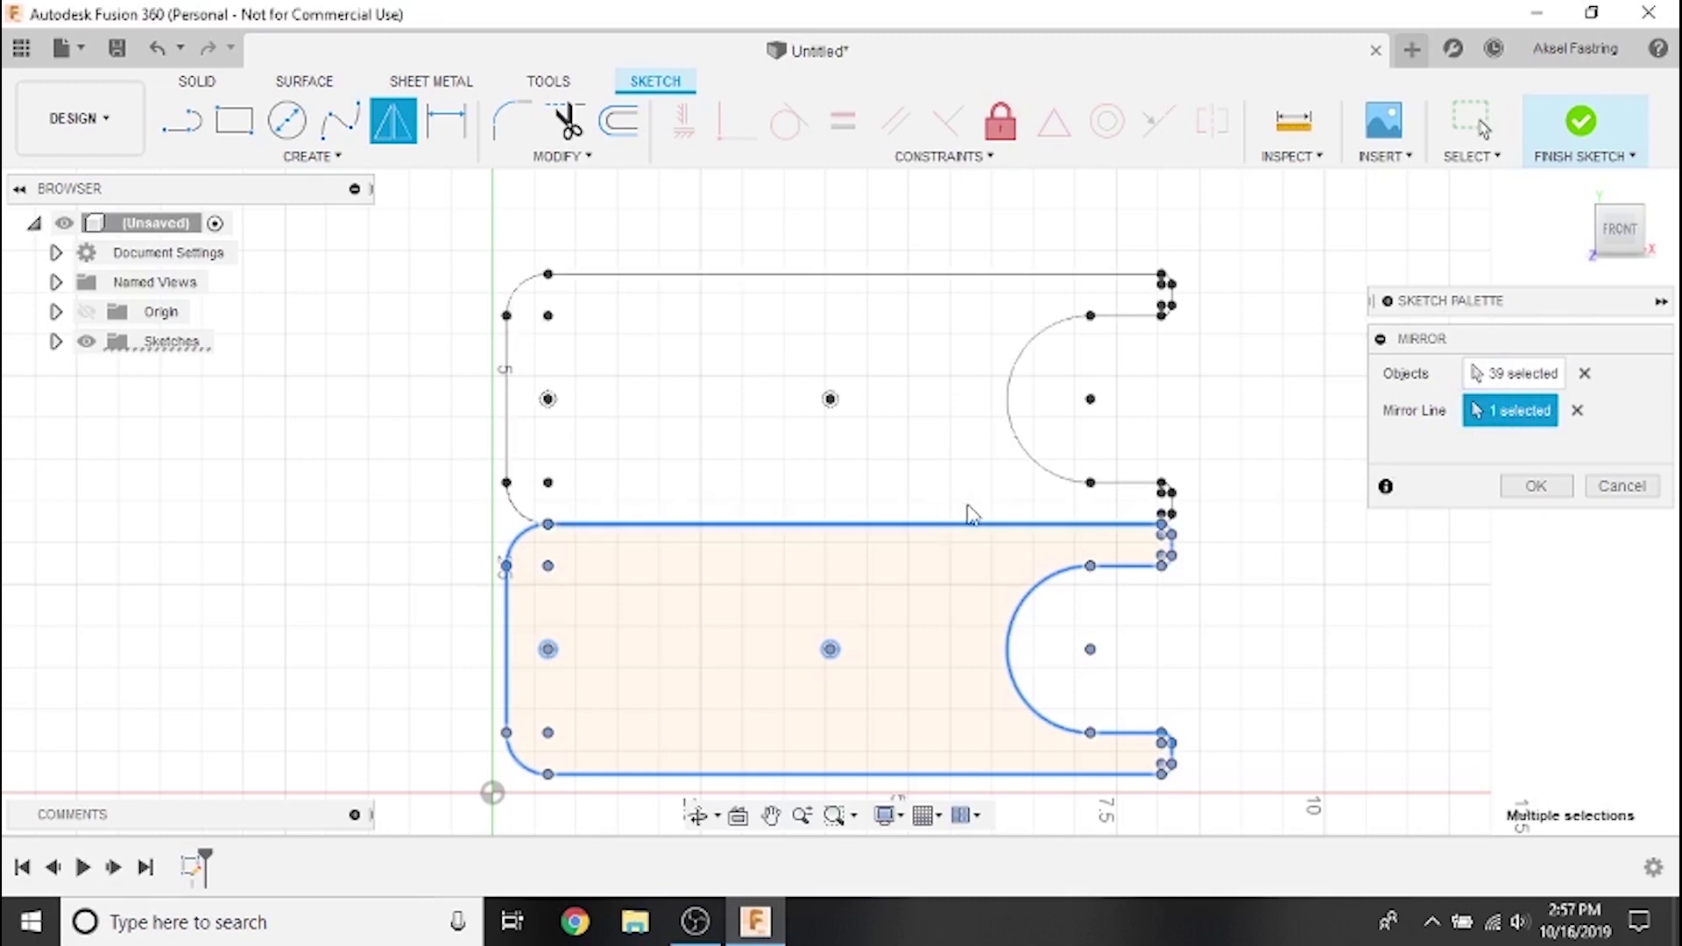
left_click(1536, 487)
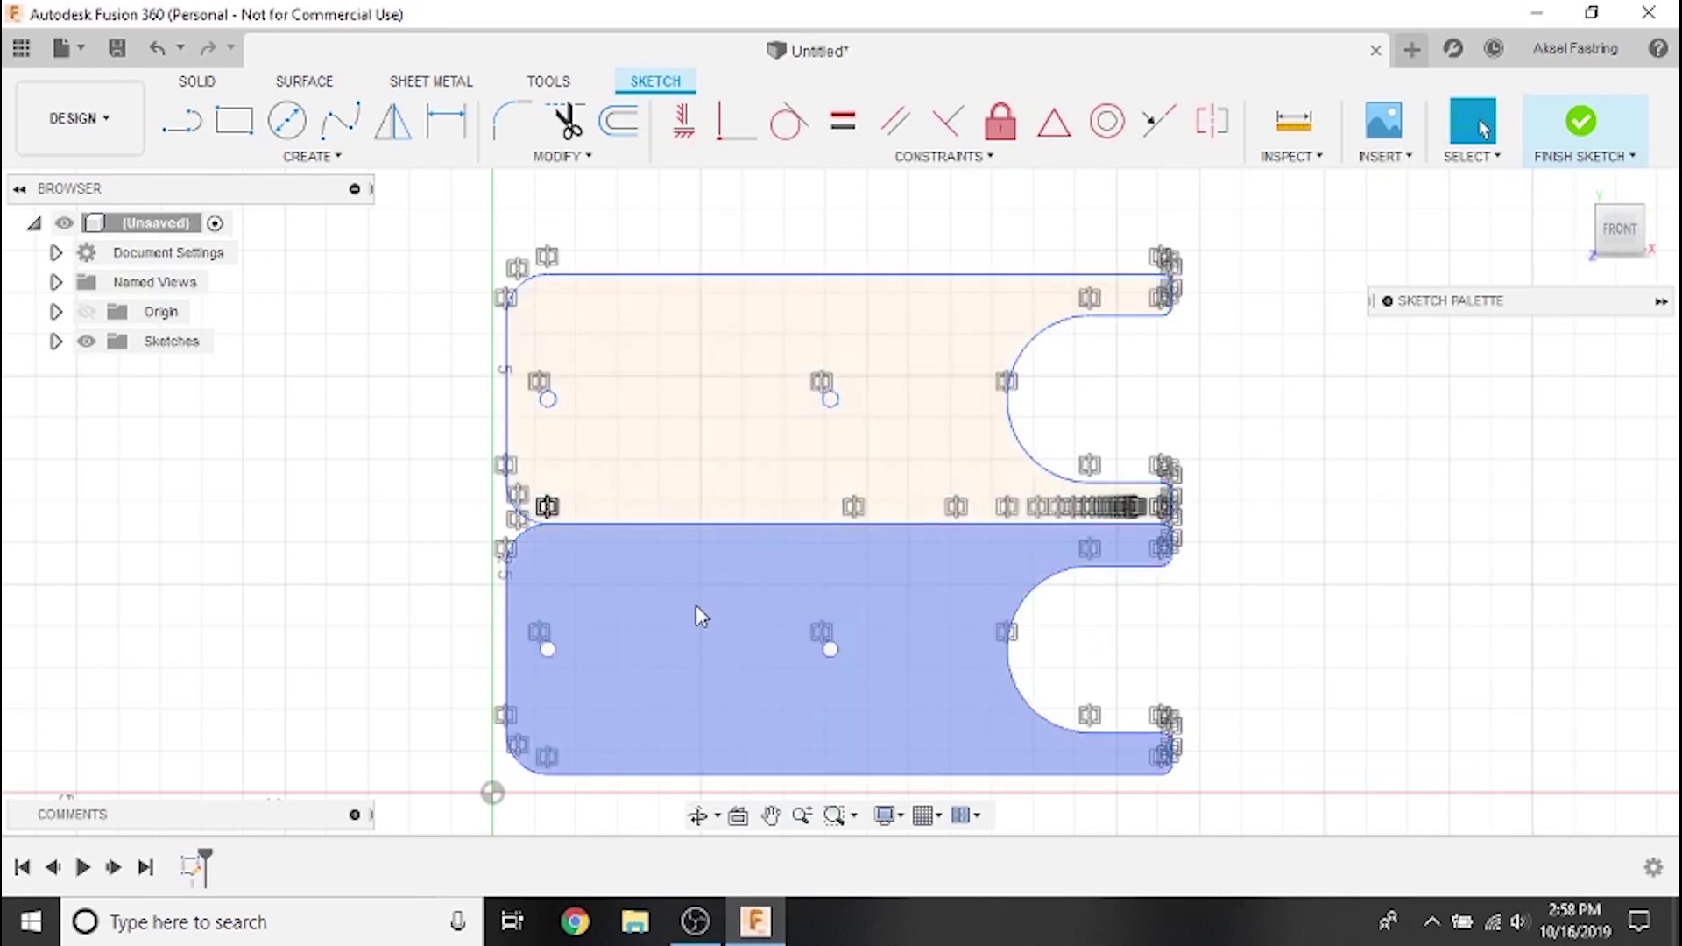
Trim away the shared middle line and the left notch arcs between the two mounts.
key("t")
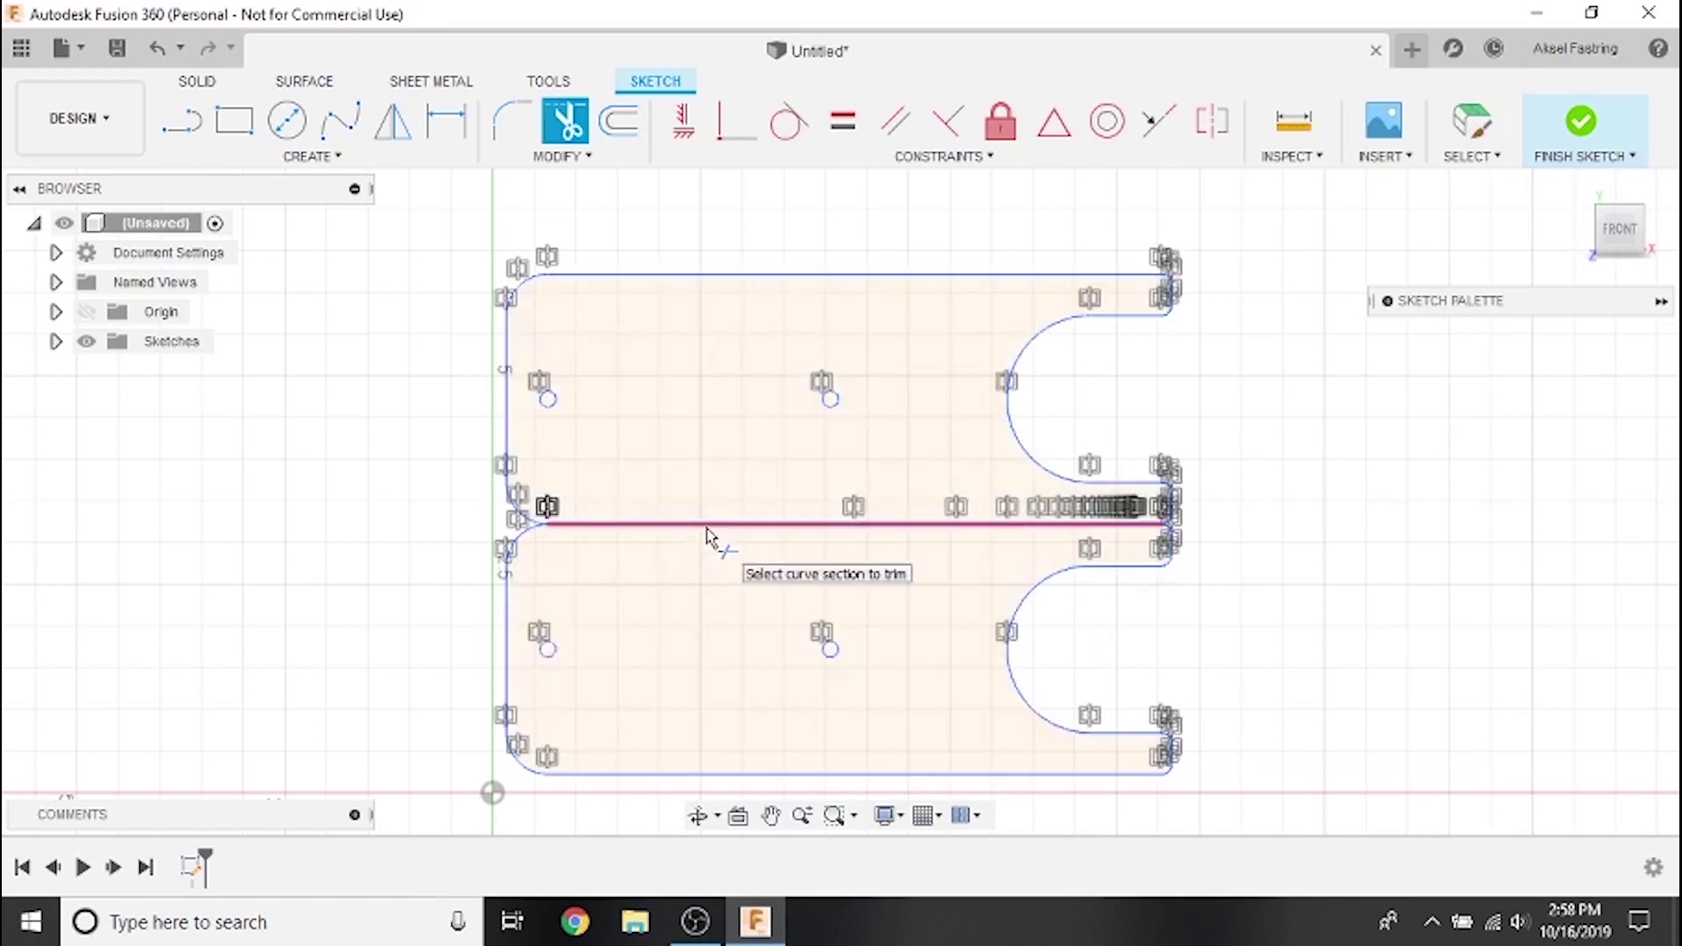
left_click(708, 524)
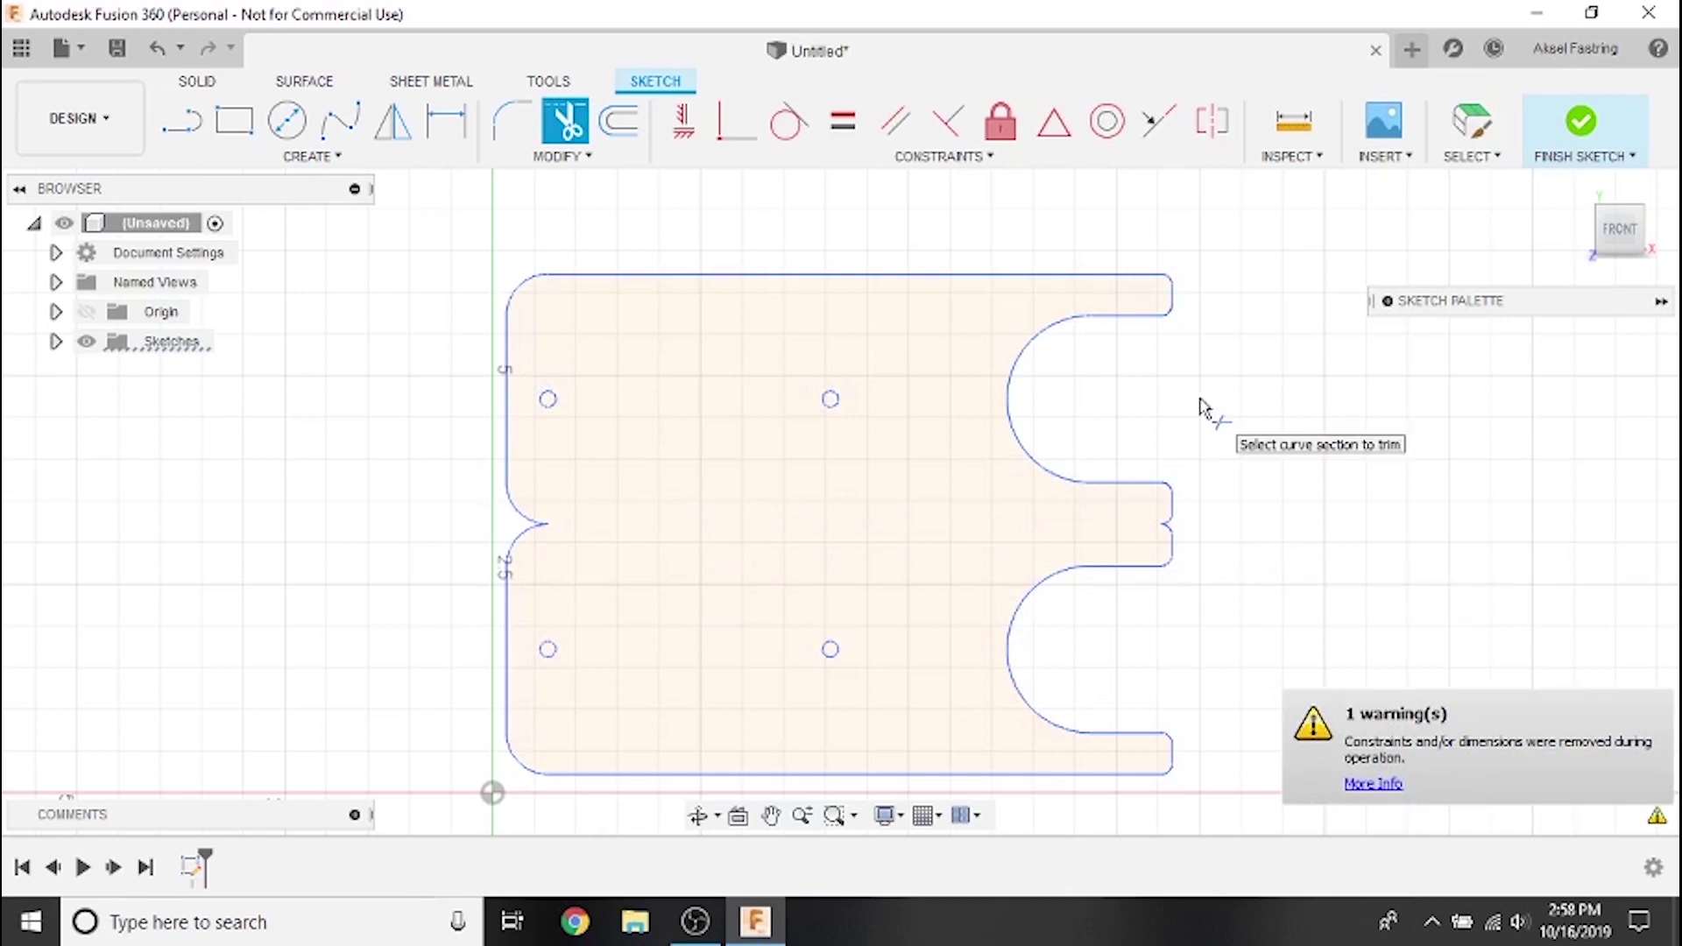
key("l")
scroll(552, 510, "up", 6)
left_click(745, 519)
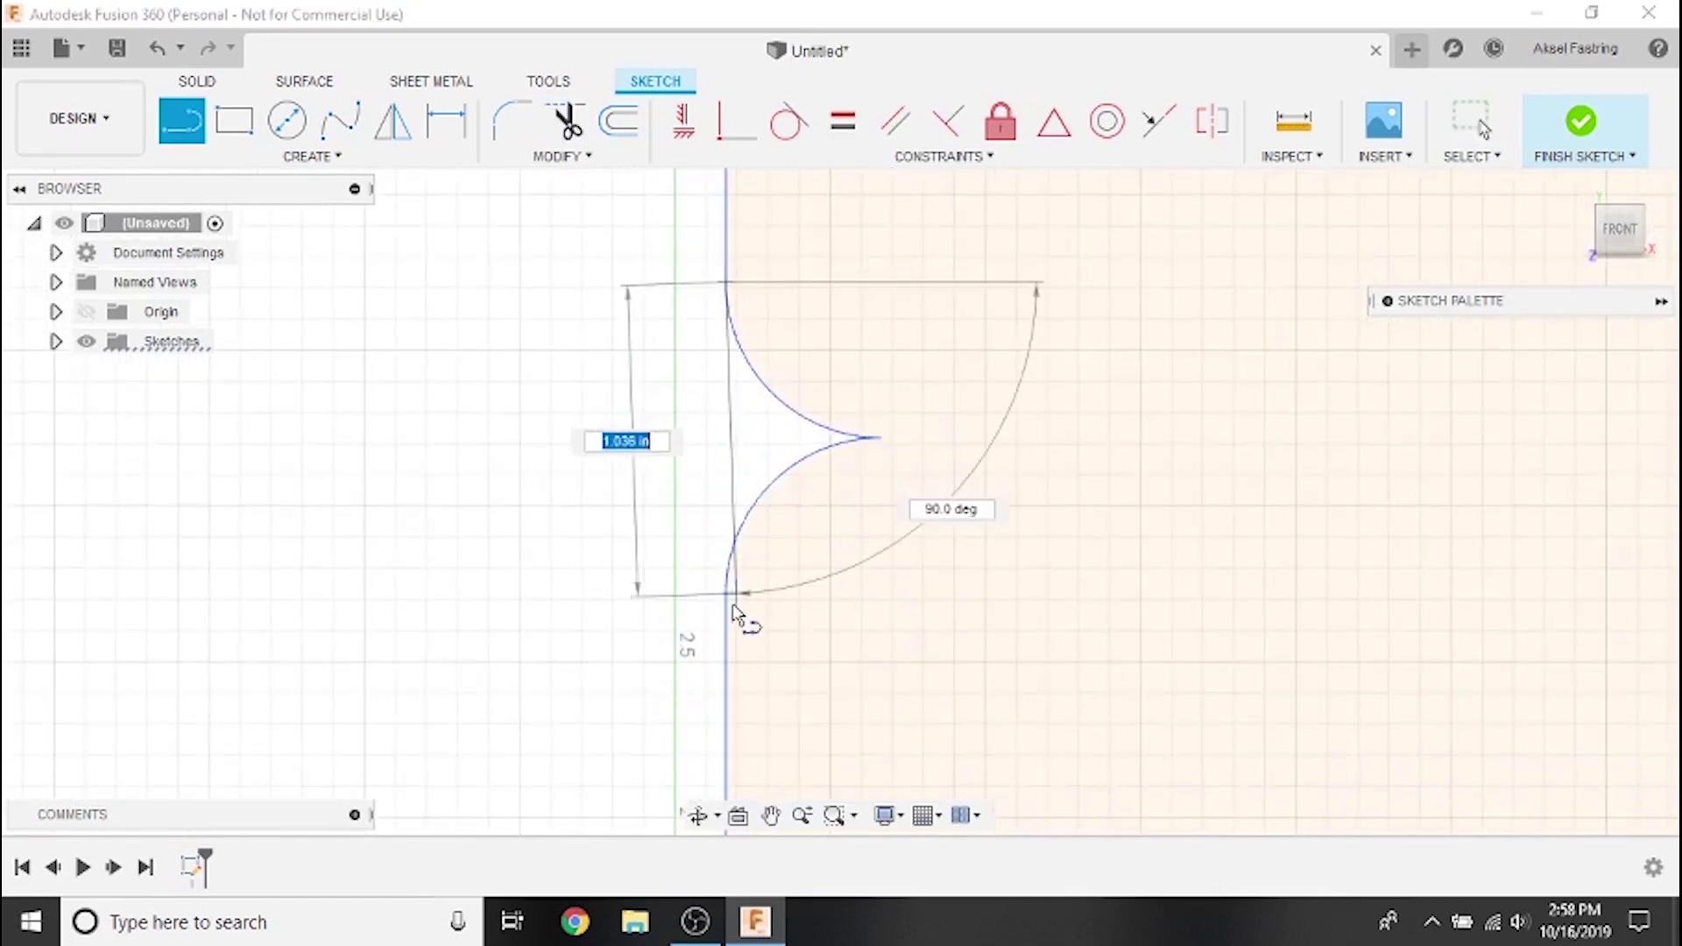
key("t")
left_click(819, 469)
Close the right notch with a vertical line, trim it, and start a new empty design.
scroll(1113, 480, "down", 5)
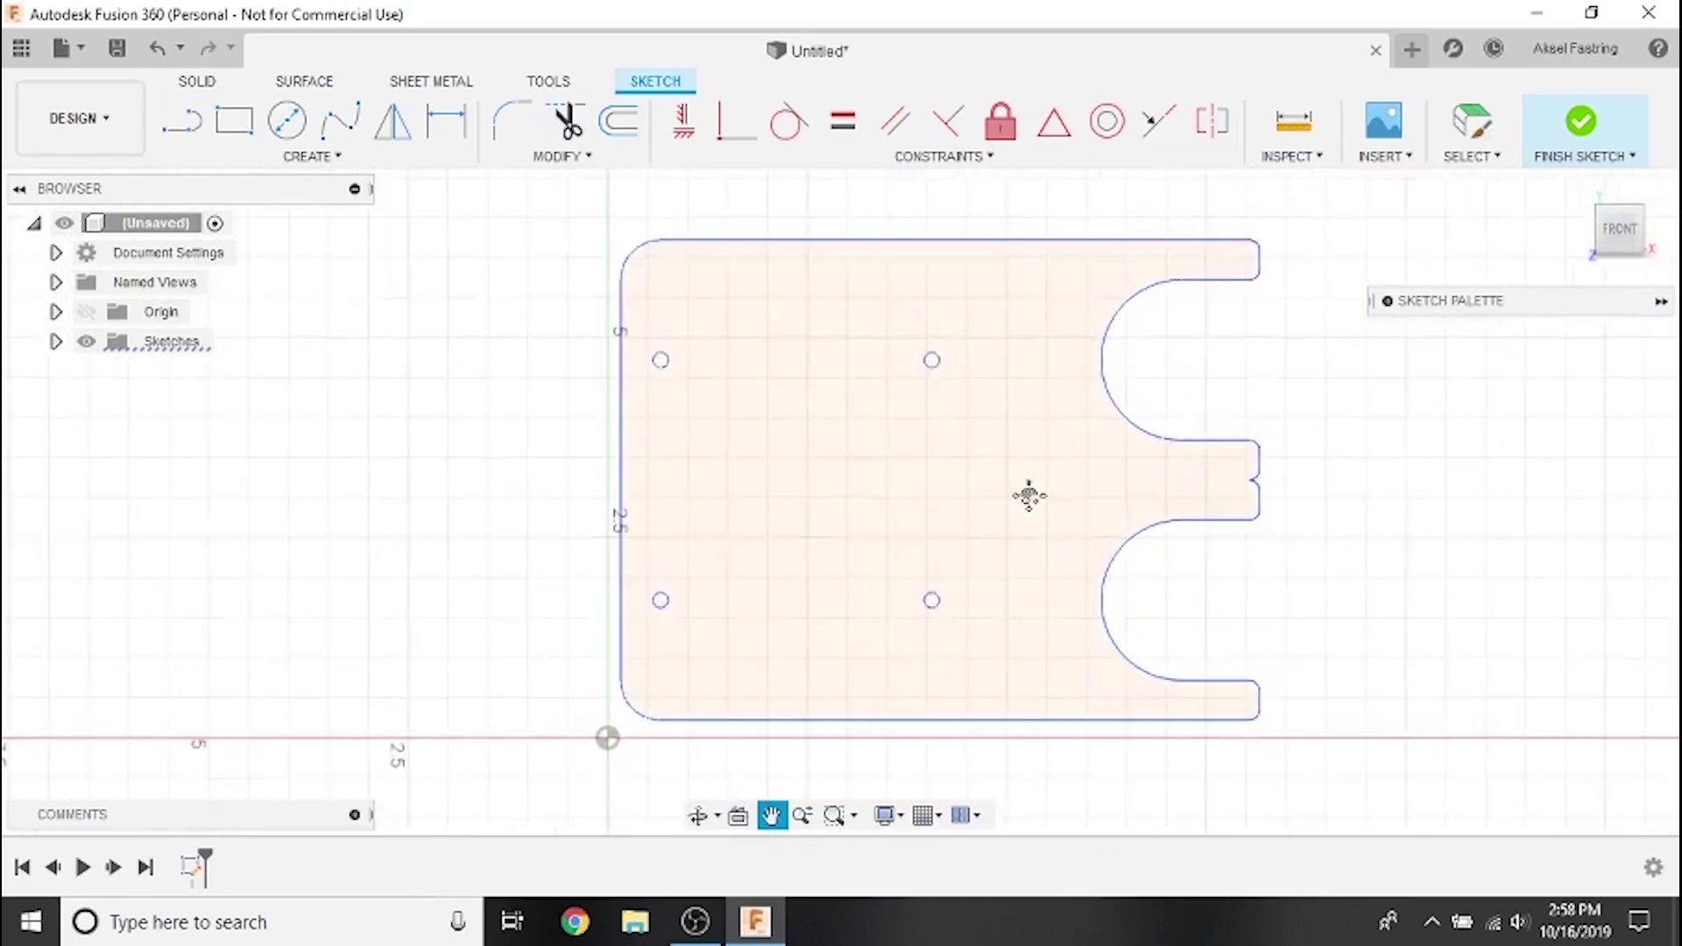
scroll(1025, 492, "up", 6)
key("l")
left_click(881, 438)
left_click(881, 548)
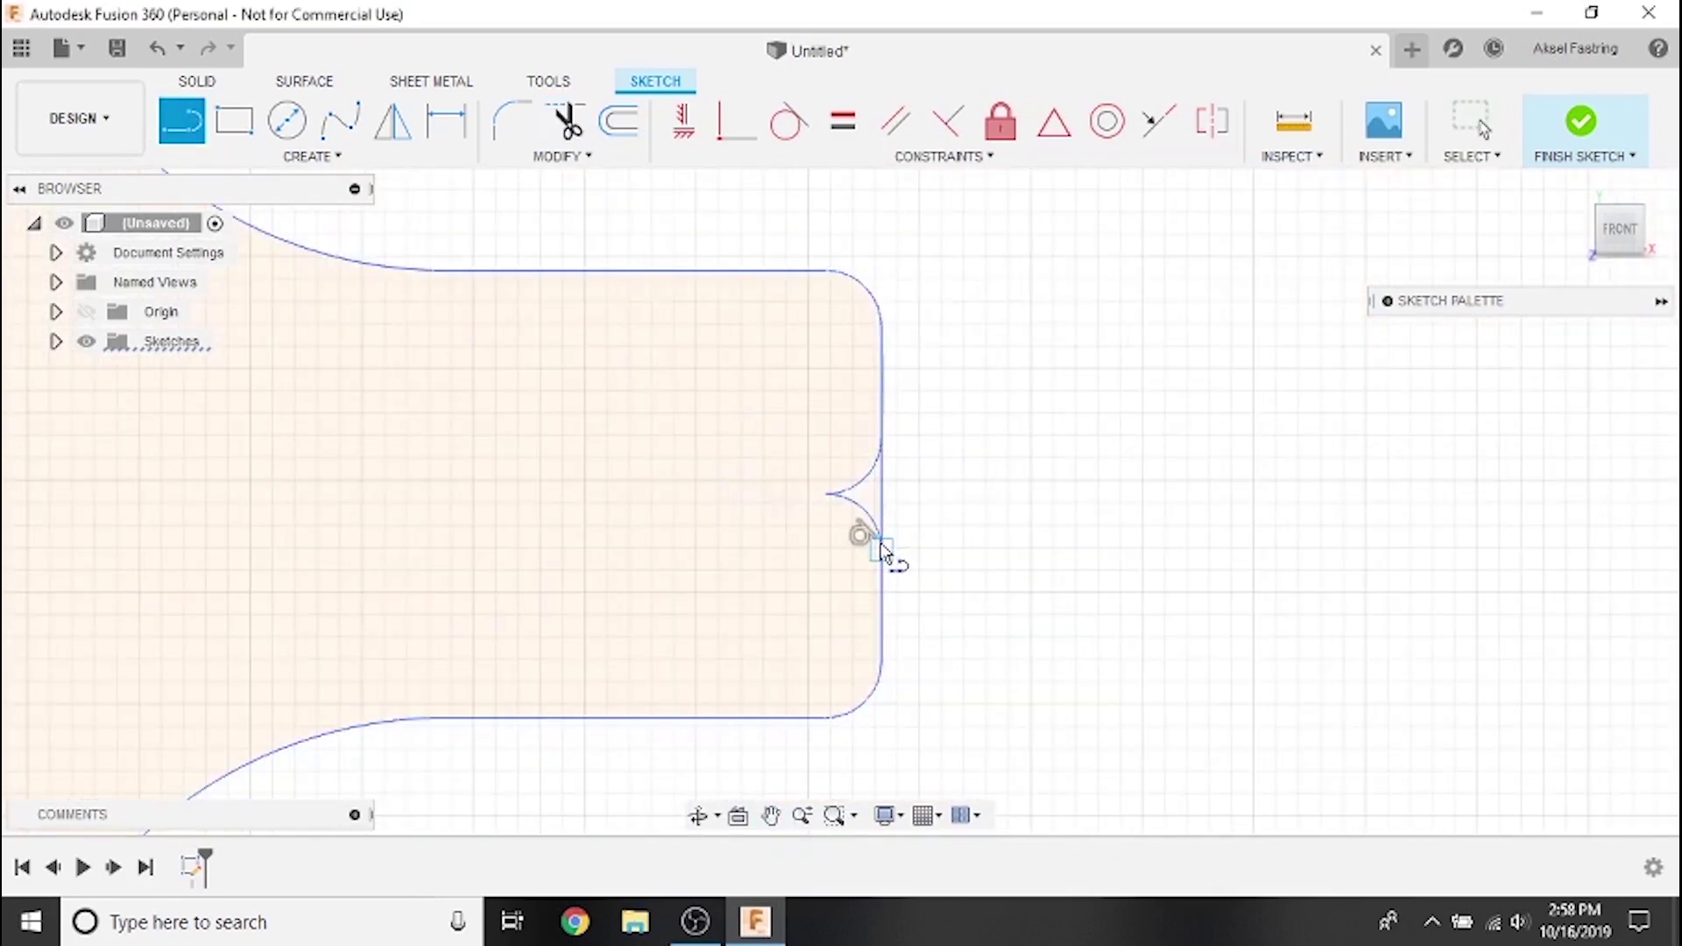
key("t")
left_click(880, 516)
scroll(912, 500, "down", 5)
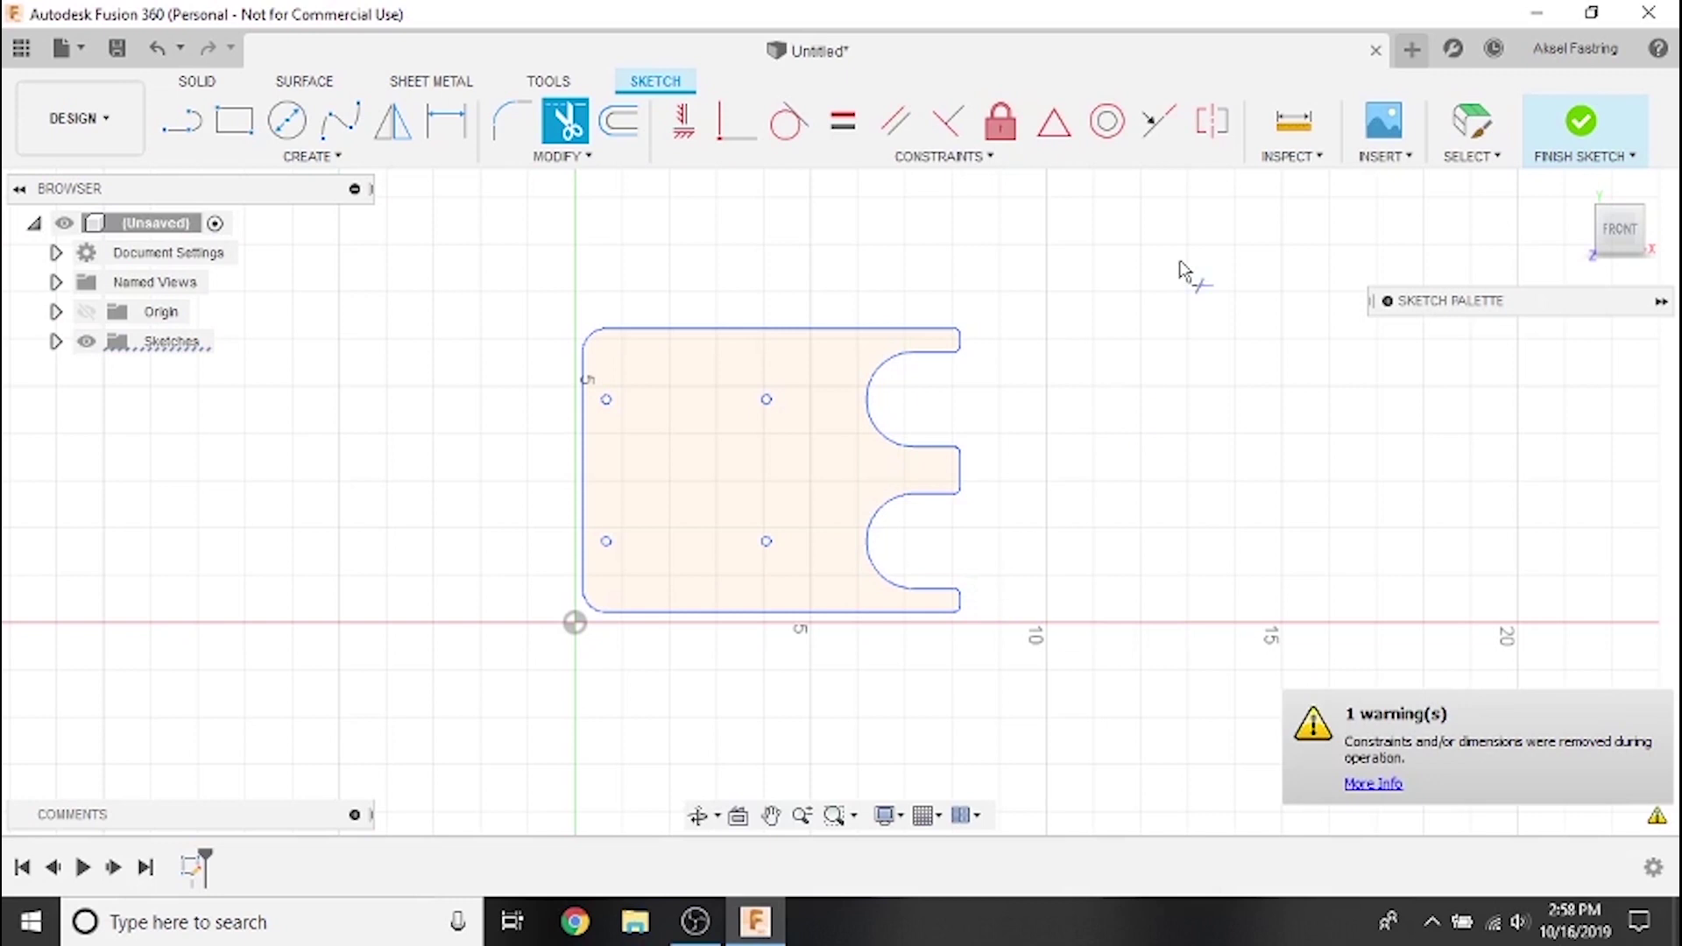
left_click(1412, 49)
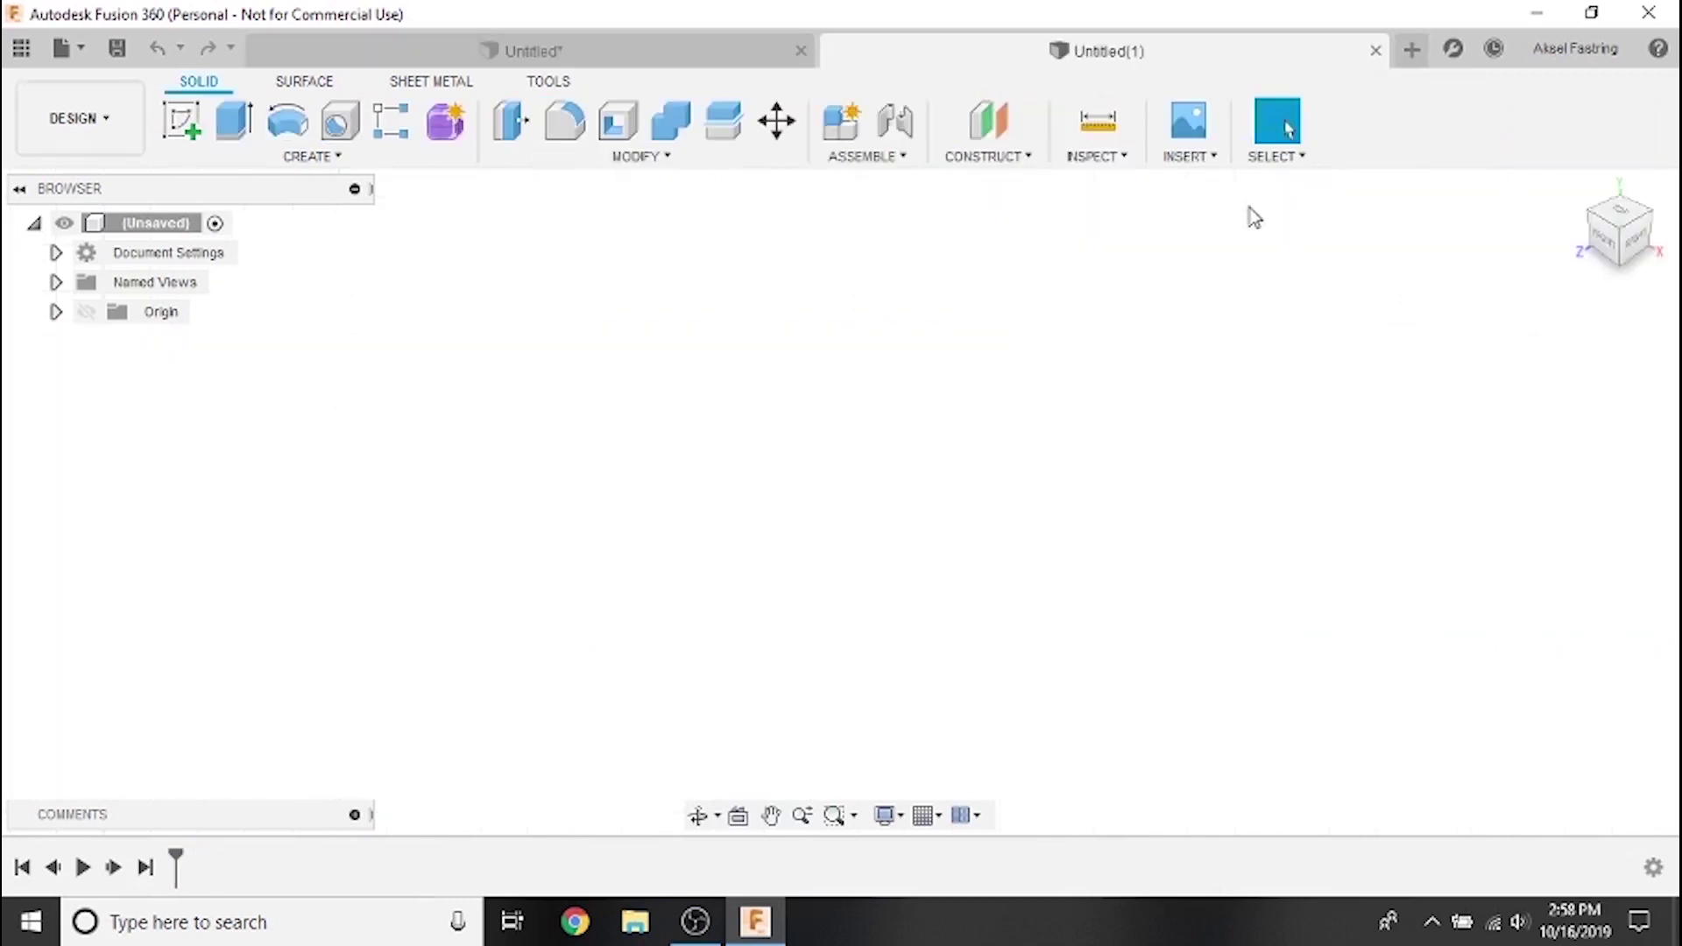
In Untitled(1), sketch on the front plane and import the GuitarWallMount.dxf plate outline.
left_click(307, 157)
left_click(222, 166)
left_click(181, 121)
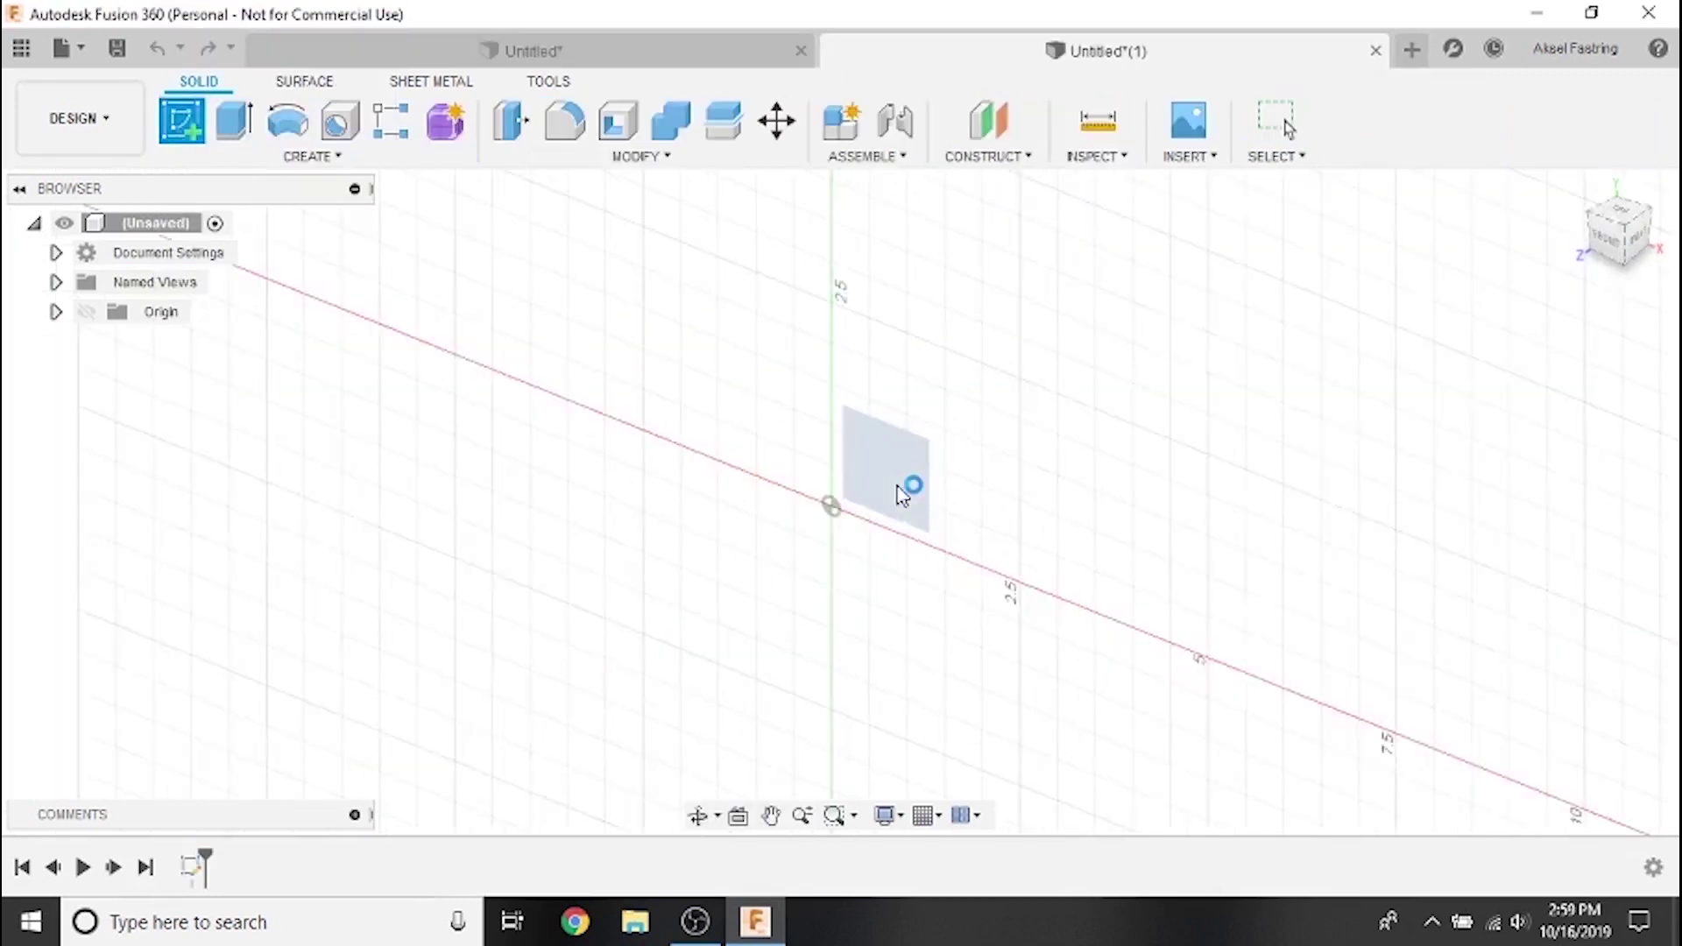
left_click(905, 489)
left_click(1397, 158)
left_click(1401, 307)
left_click(1499, 410)
left_click(631, 578)
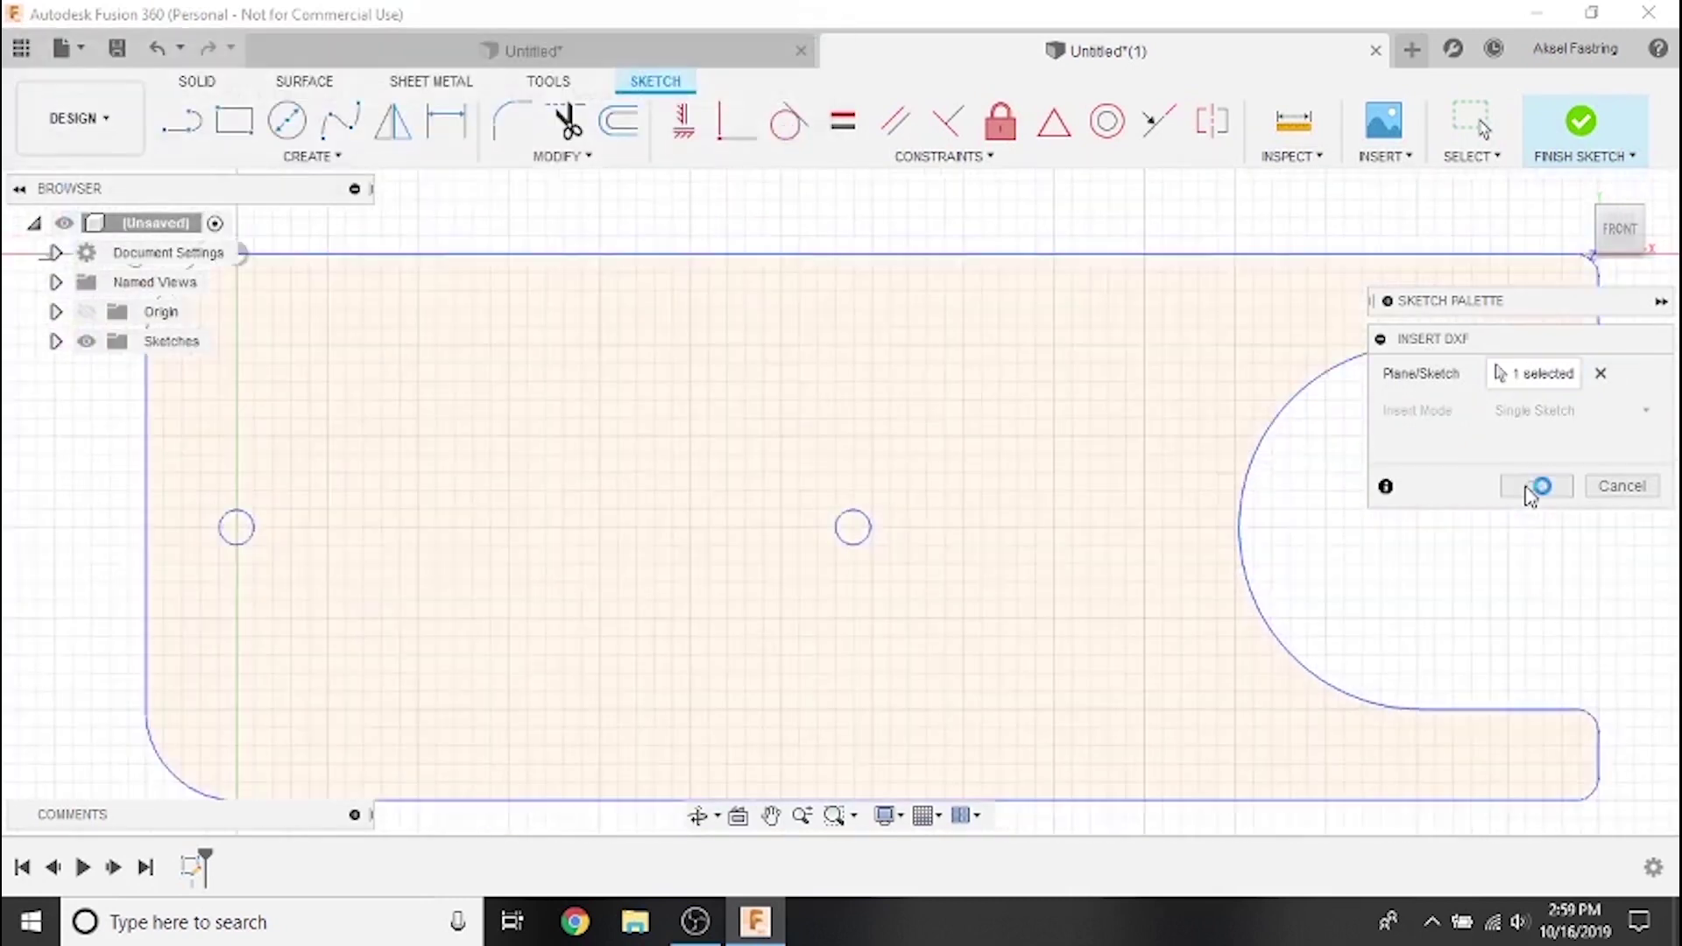
left_click(1534, 788)
left_click(313, 156)
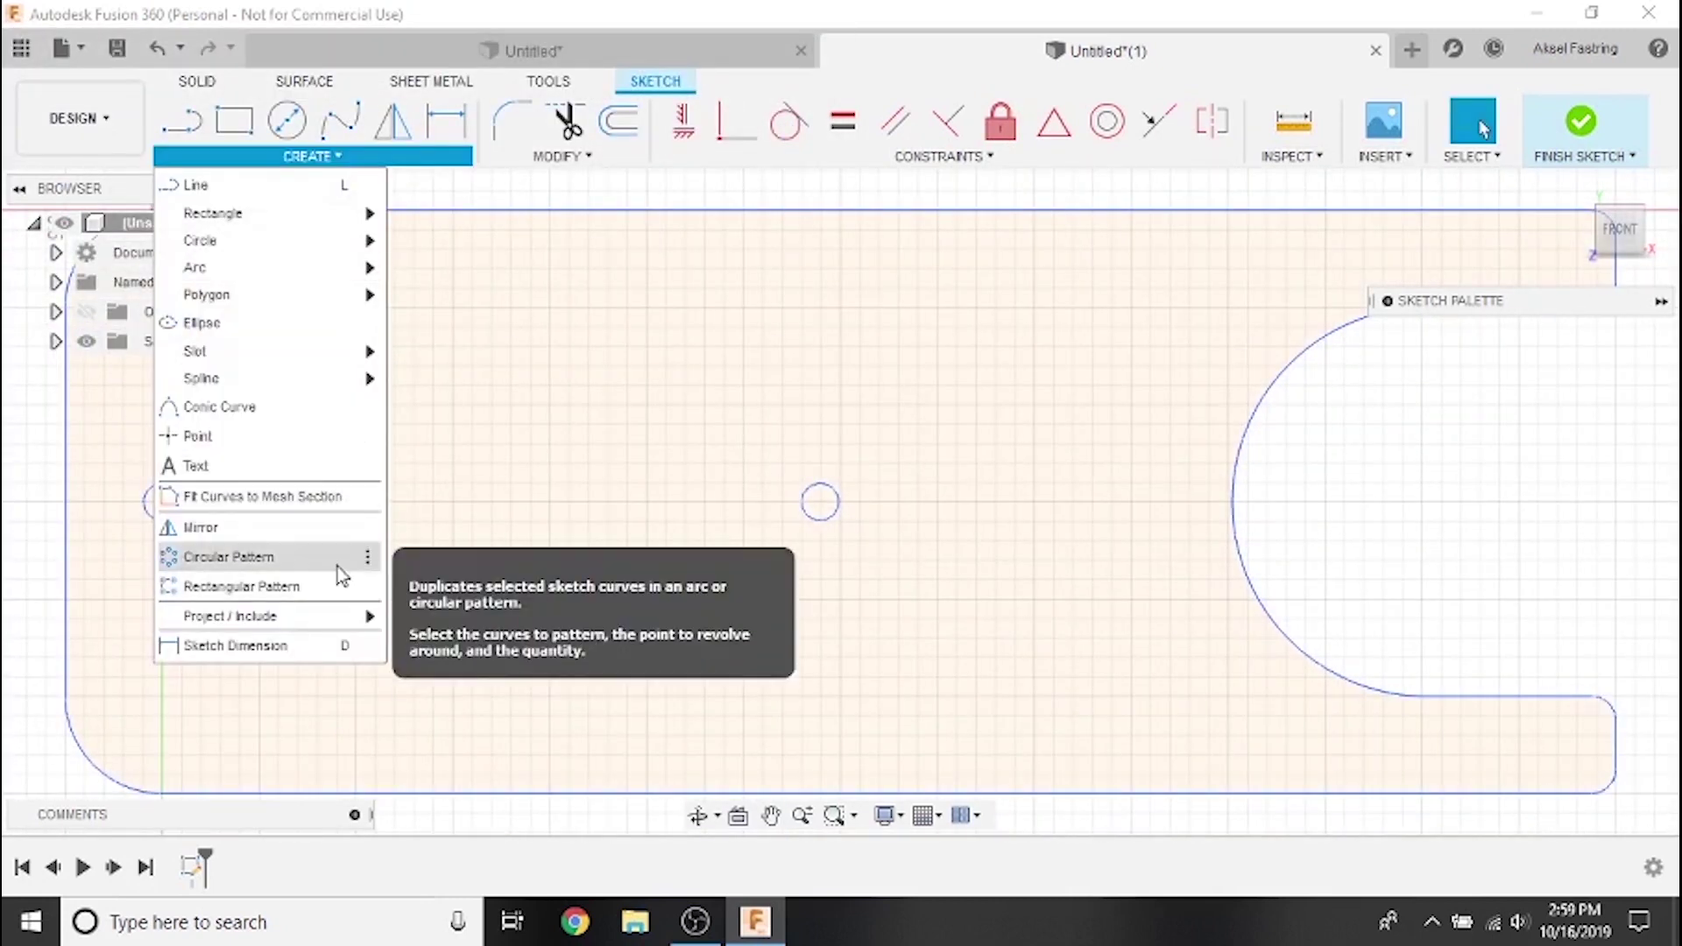
scroll(856, 511, "down", 5)
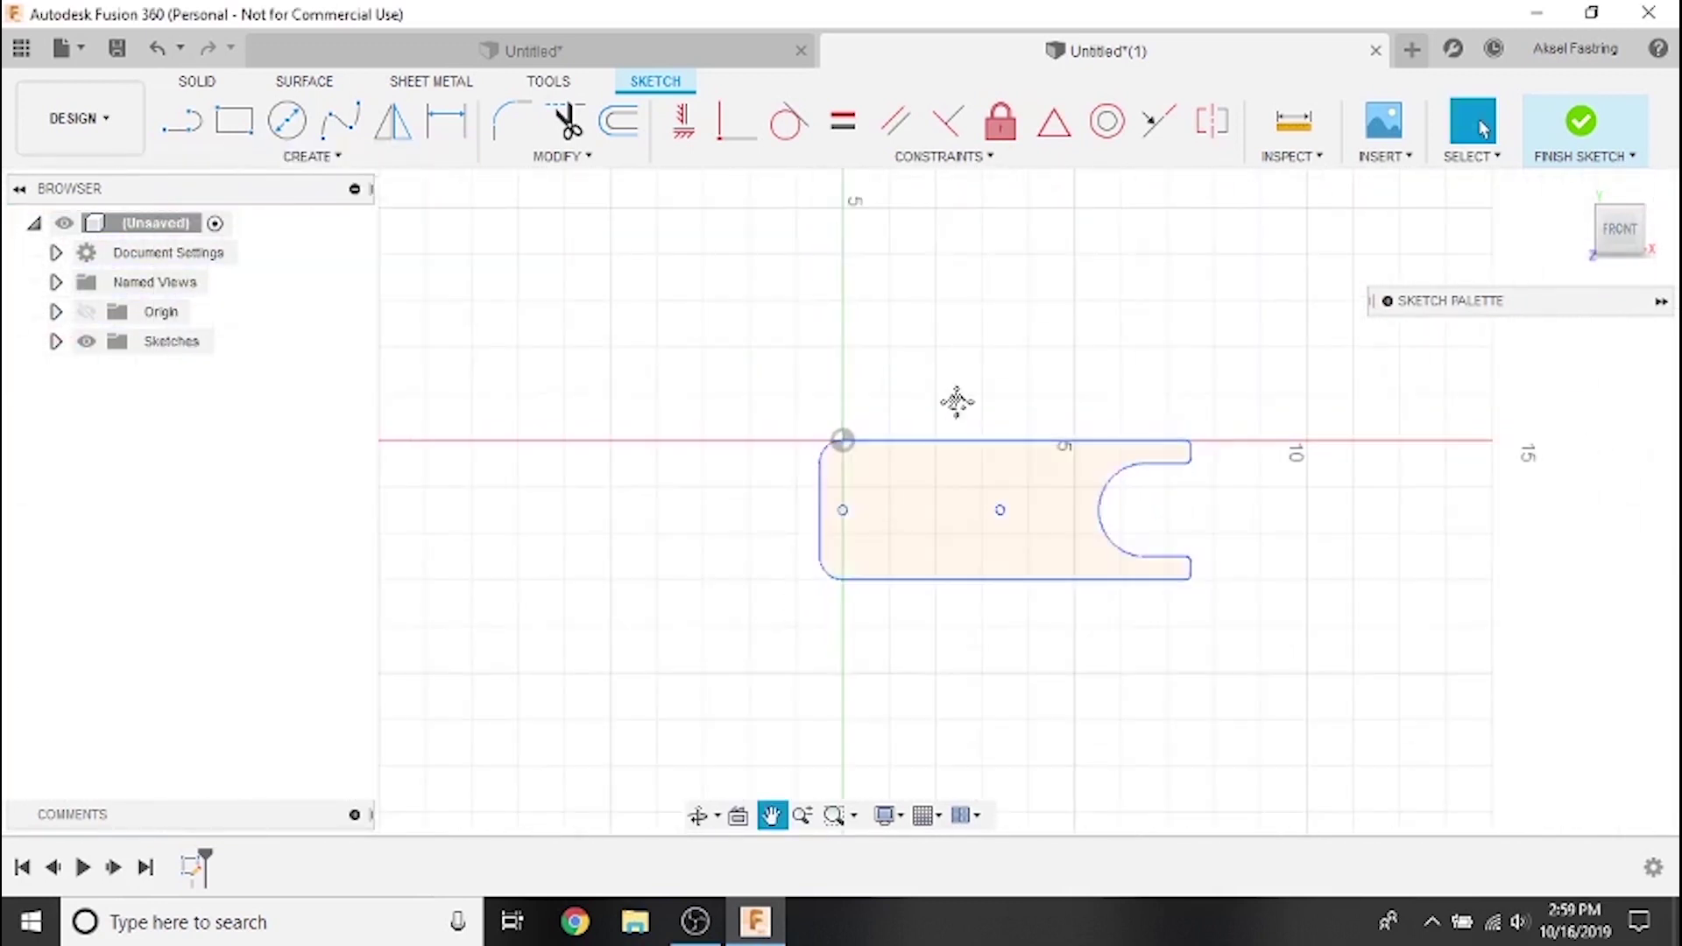
Draw a large centre-diameter circle left of the mount, centred level with its holes.
left_click(289, 130)
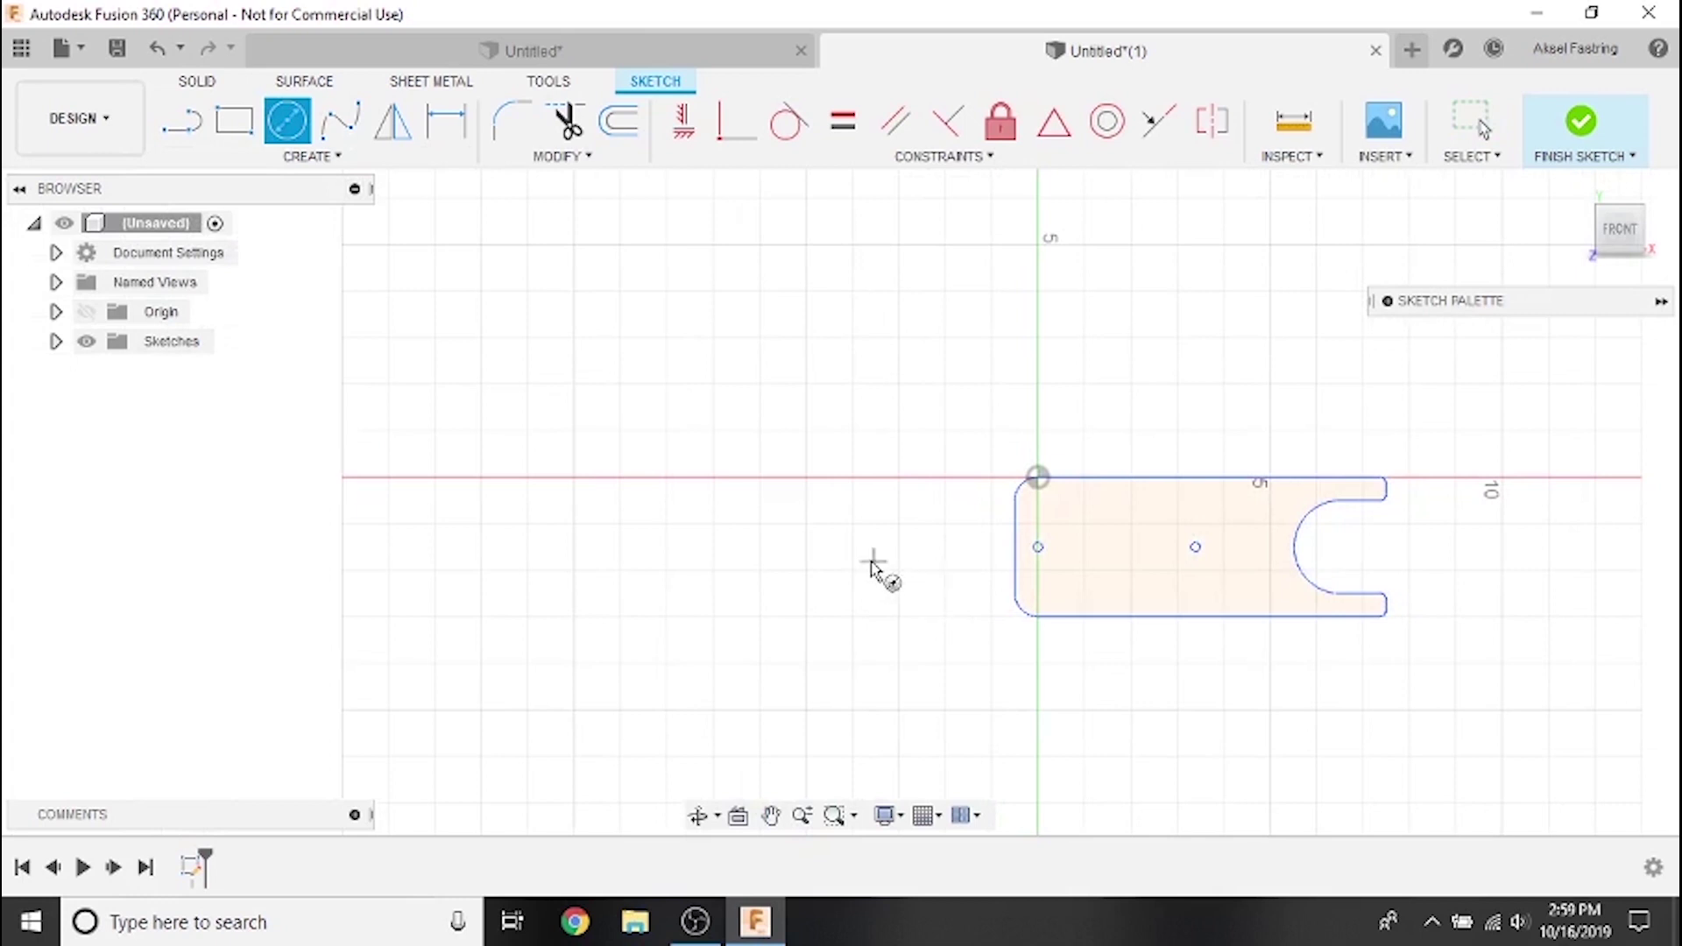
scroll(890, 560, "up", 2)
scroll(1086, 568, "up", 3)
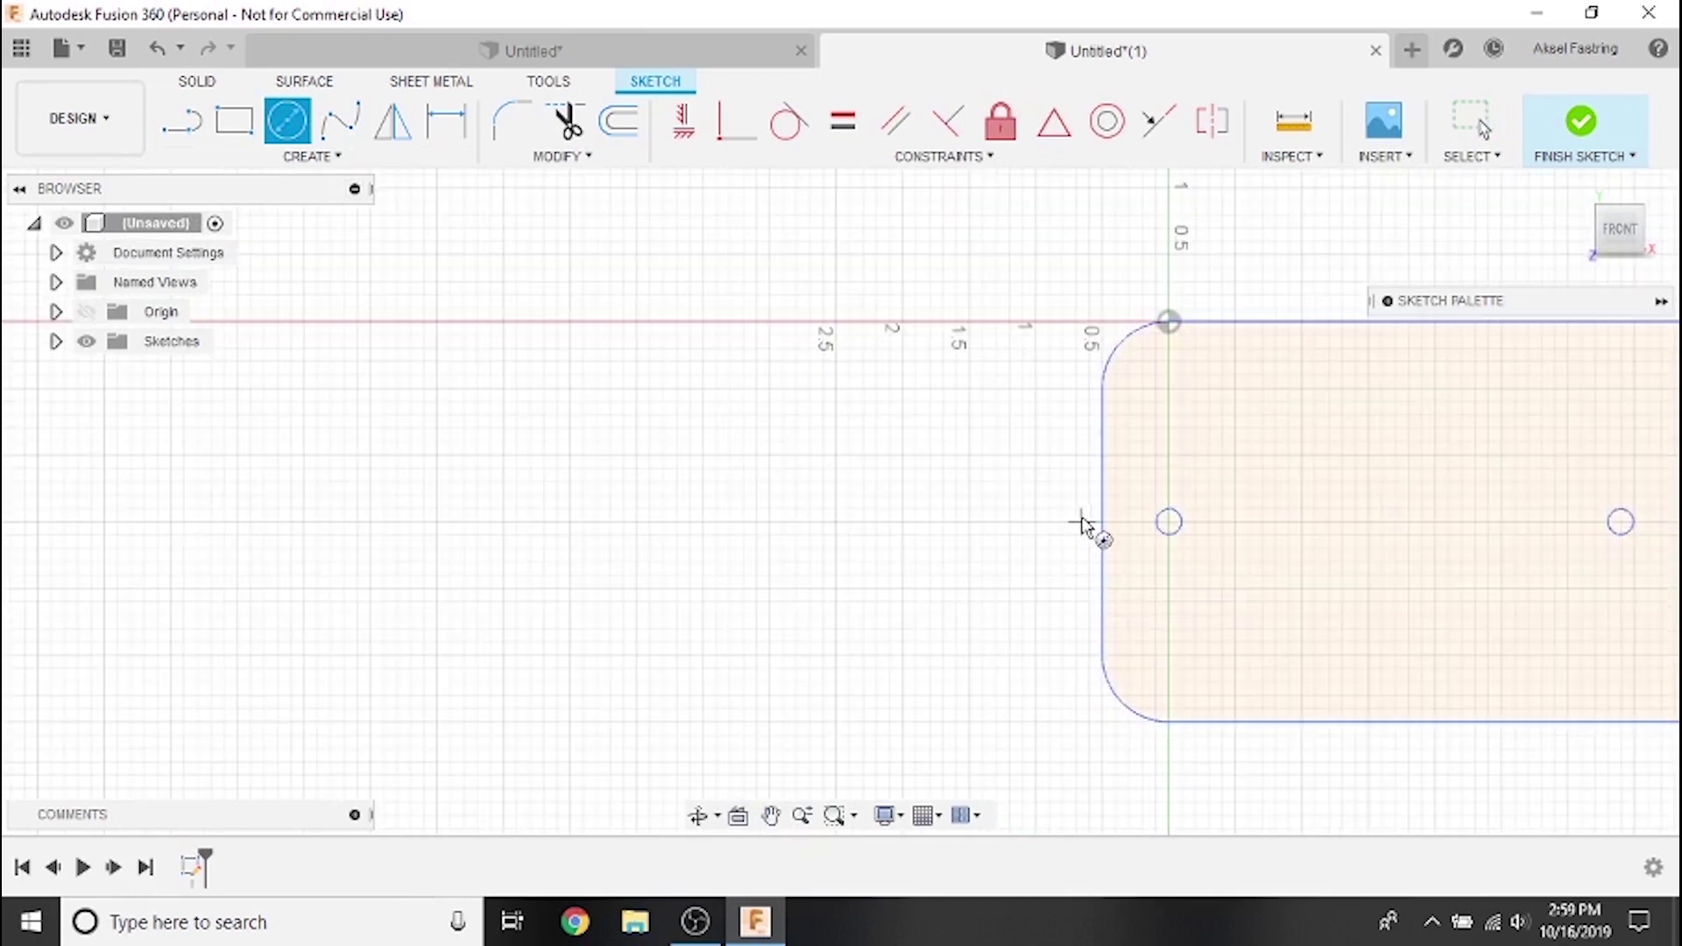
scroll(1086, 524, "up", 5)
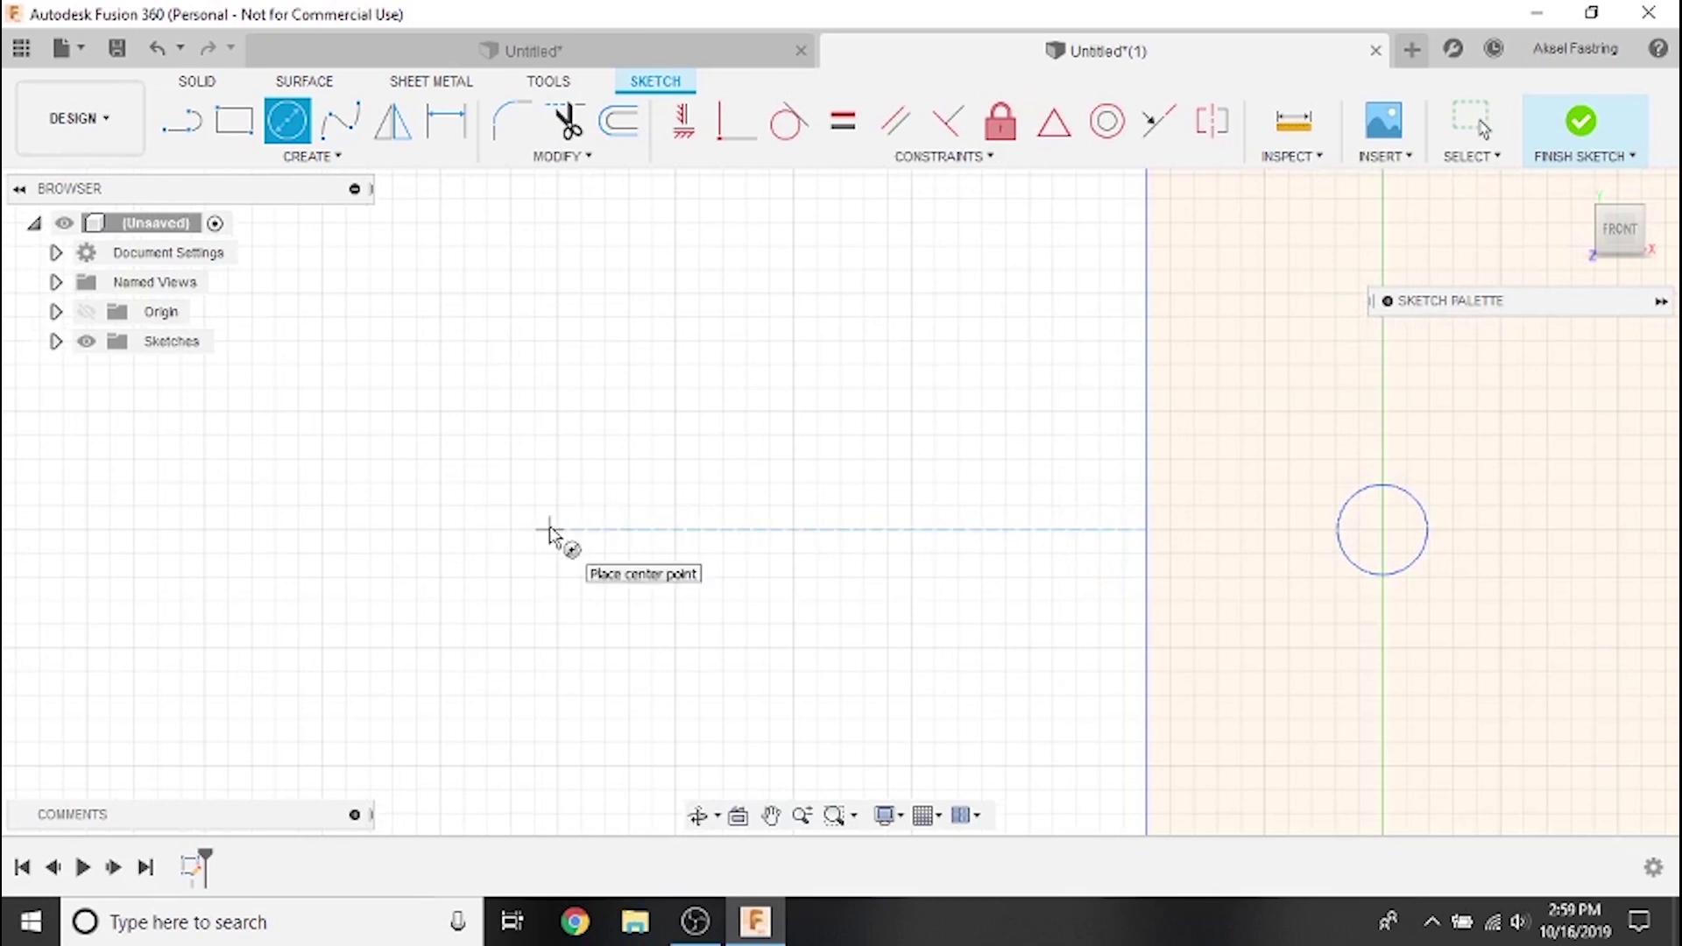
scroll(204, 530, "down", 5)
left_click(207, 530)
scroll(461, 376, "down", 4)
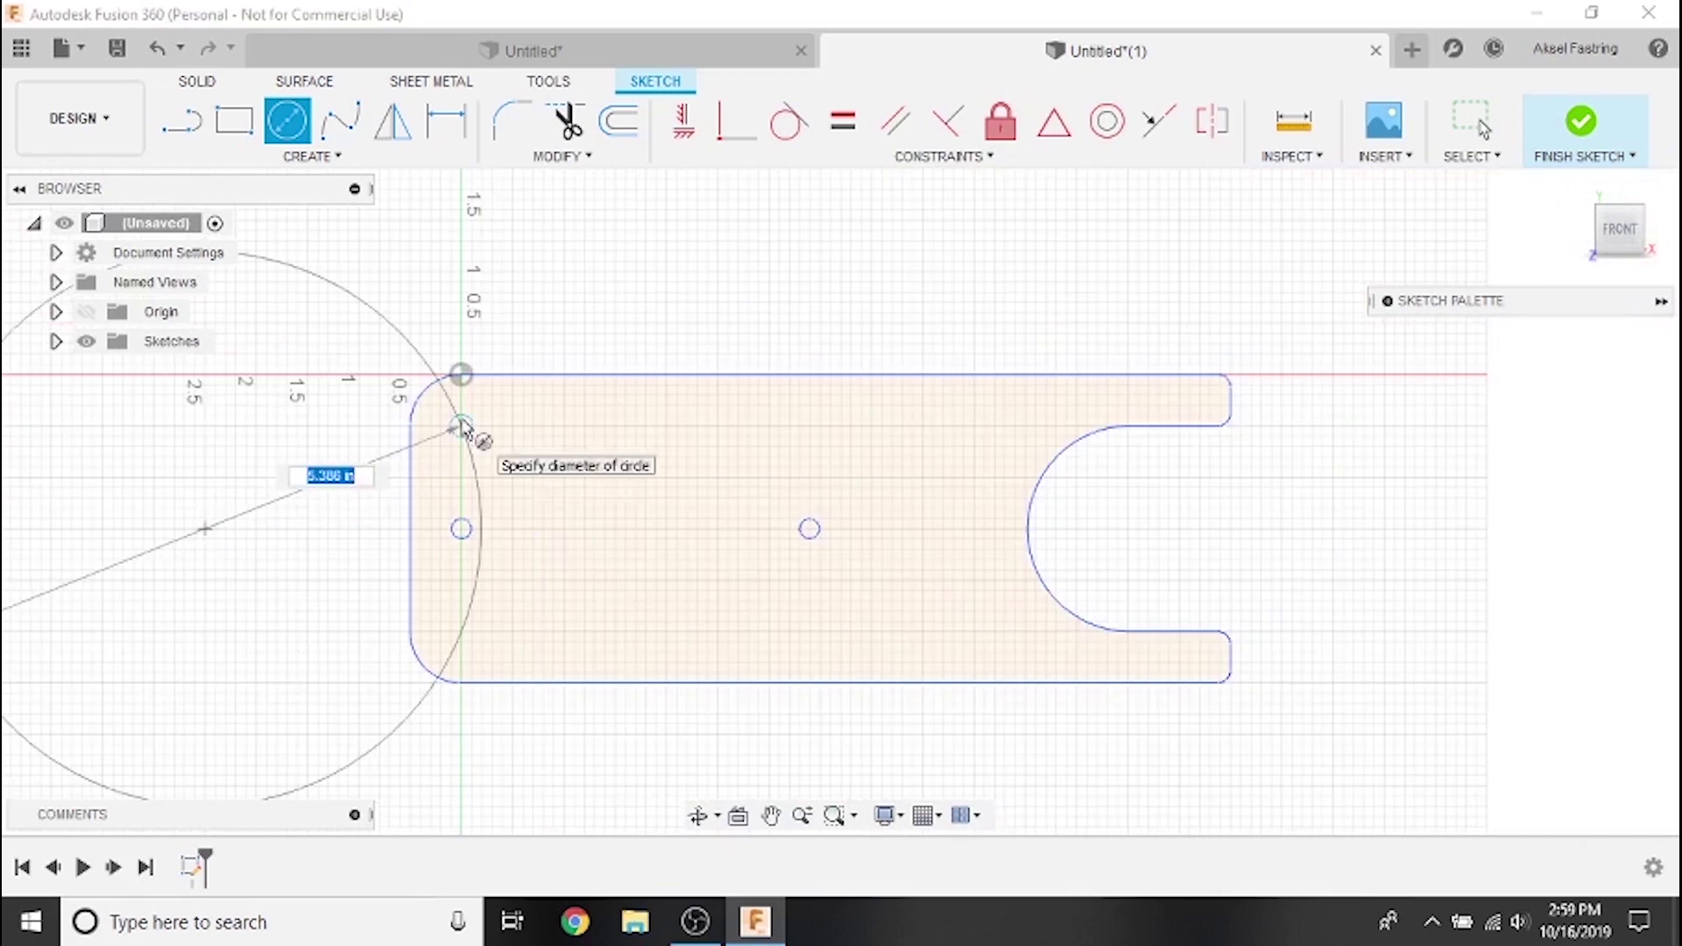
left_click(718, 315)
mouse_move(733, 327)
middle_mouse_down()
mouse_move(838, 327)
mouse_move(1081, 376)
middle_mouse_up()
Trim the plate's top, bottom and rounded-corner edges lying inside the circle.
key("t")
left_click(951, 404)
left_click(934, 596)
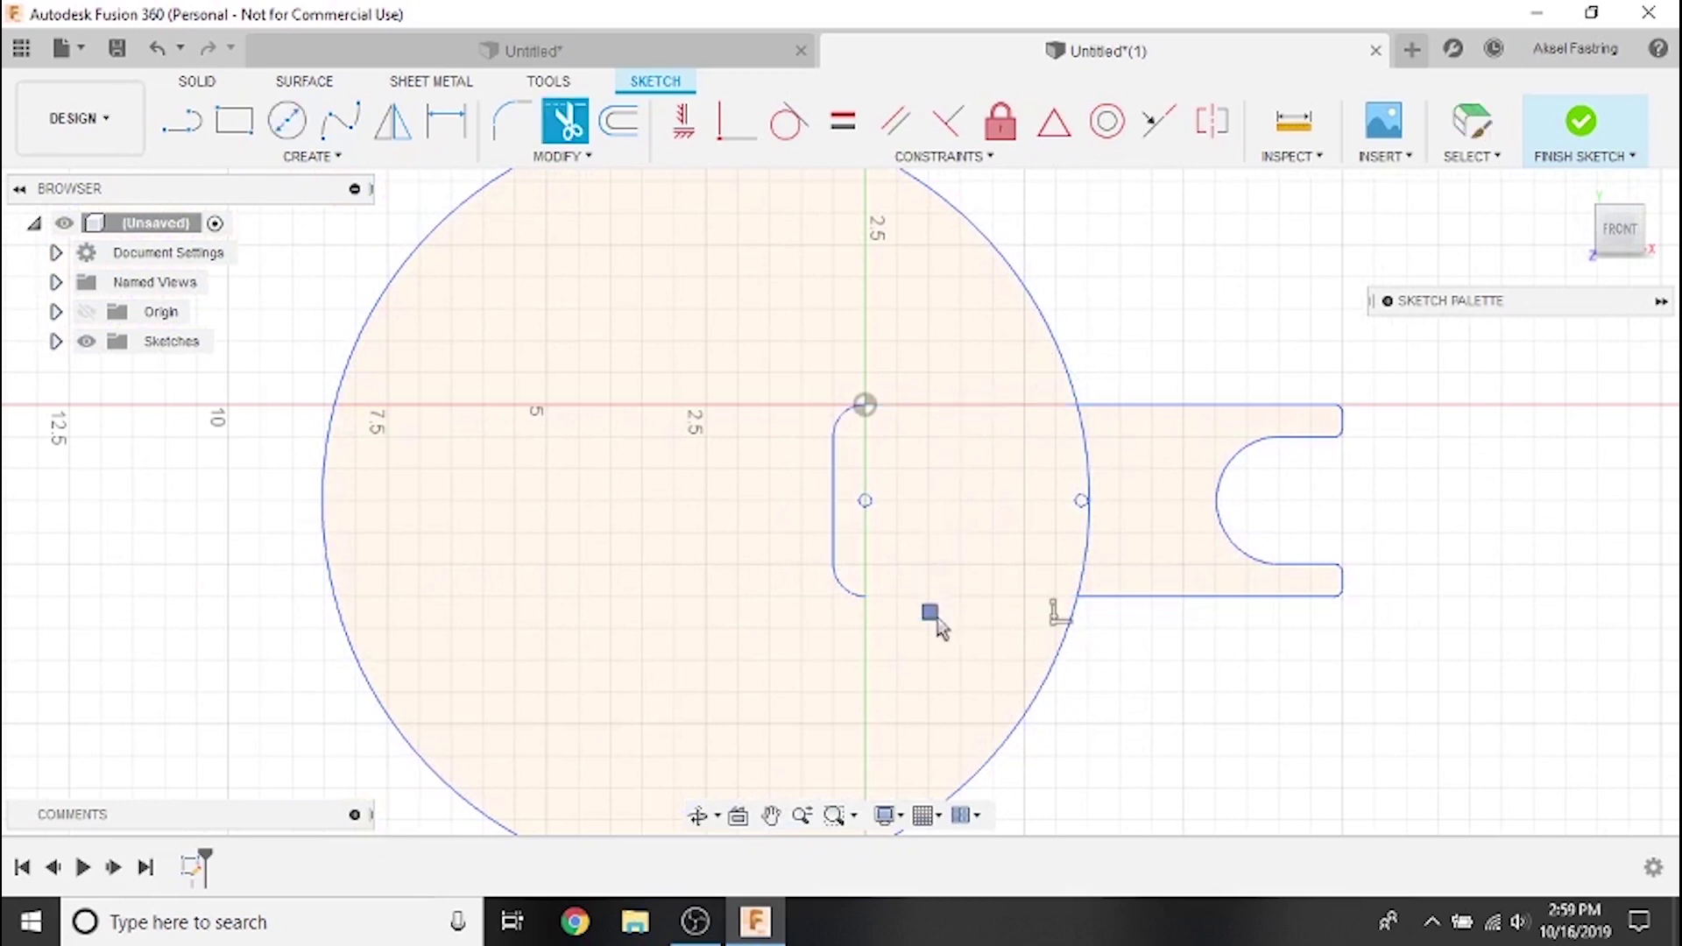
left_click(834, 431)
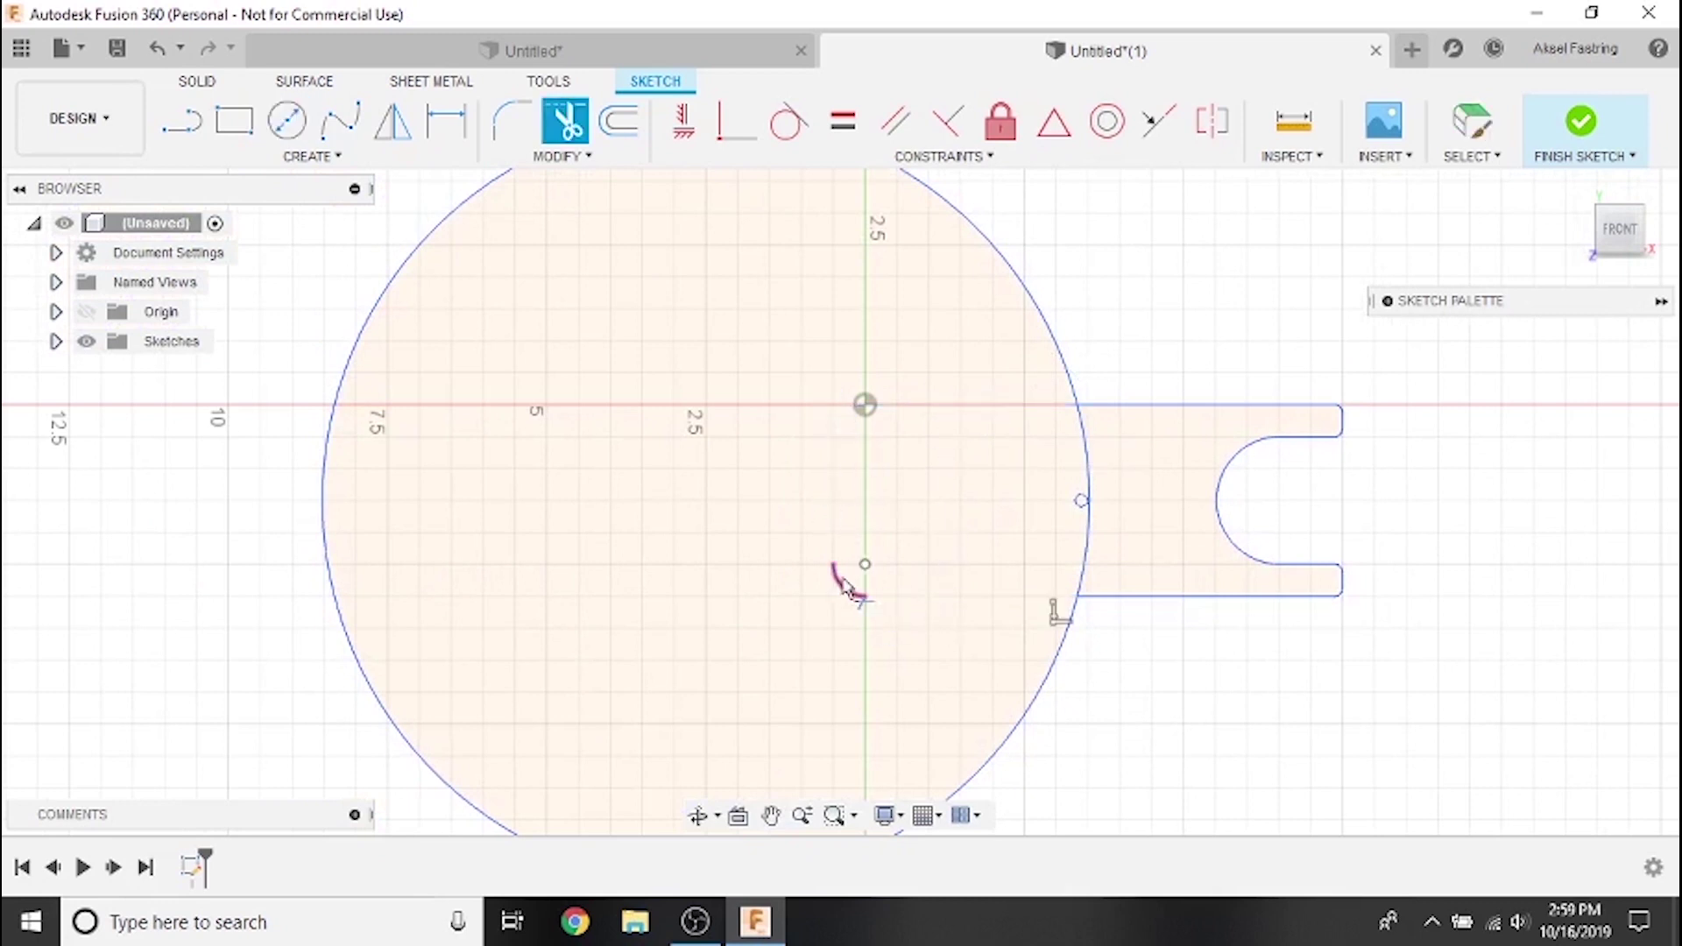
Trim the small lower arc and the circle arc inside the tab.
left_click(843, 585)
left_click(1085, 495)
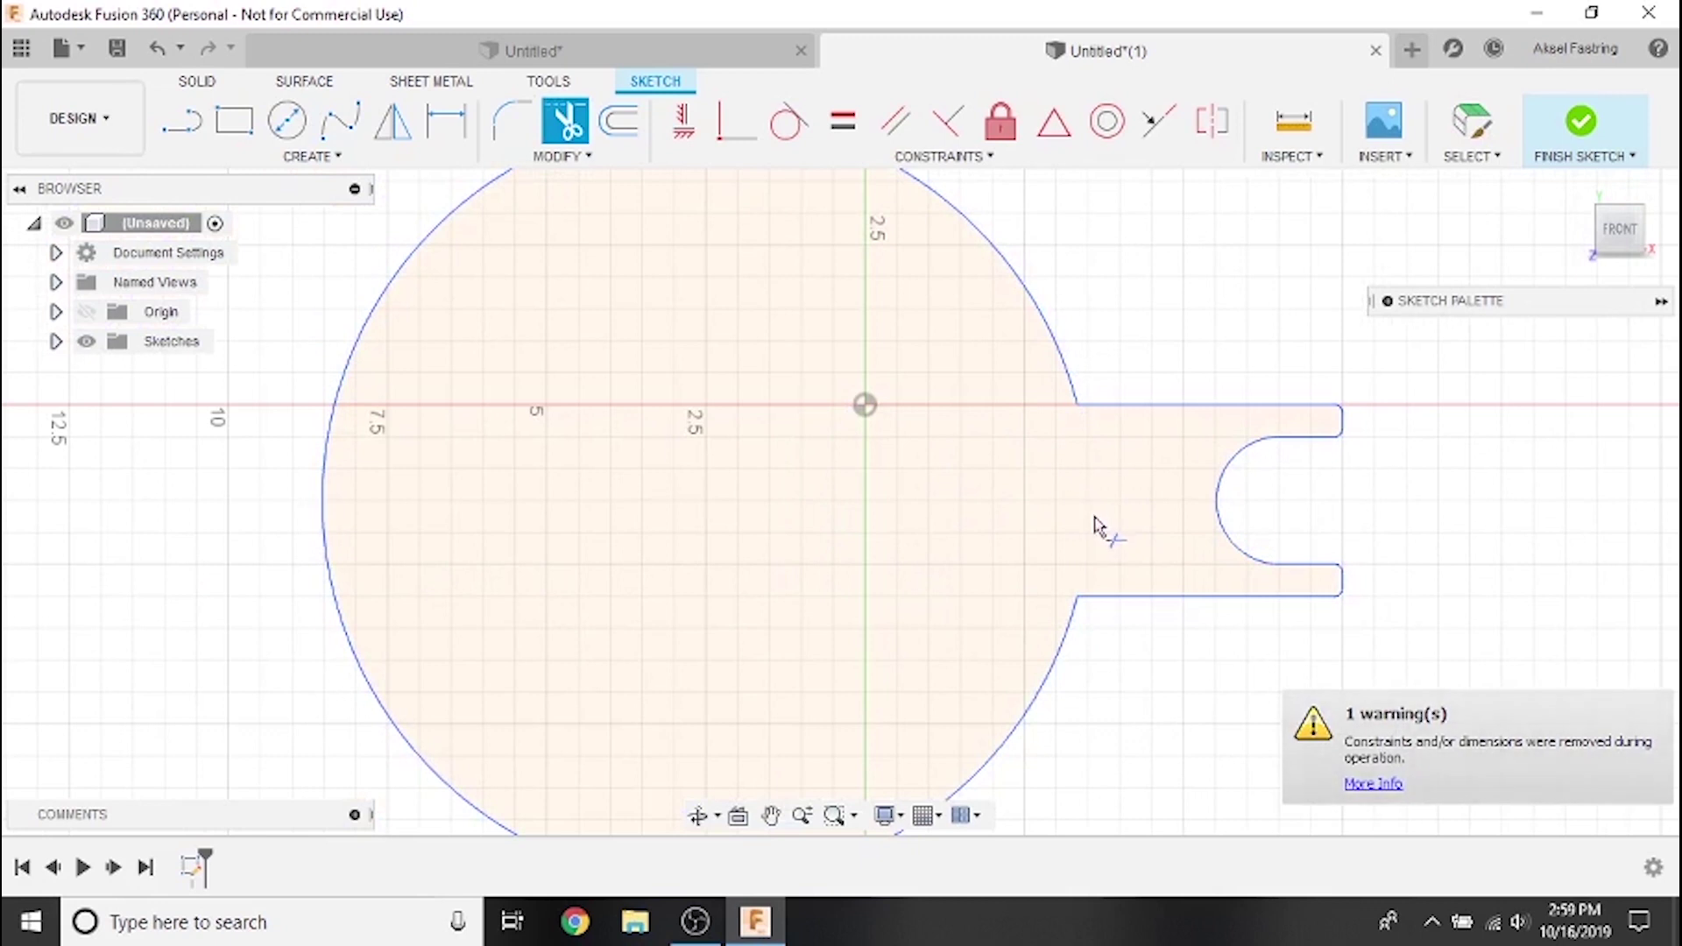
scroll(1133, 492, "down", 3)
mouse_move(1133, 492)
middle_mouse_down()
mouse_move(1076, 427)
mouse_move(1084, 409)
middle_mouse_up()
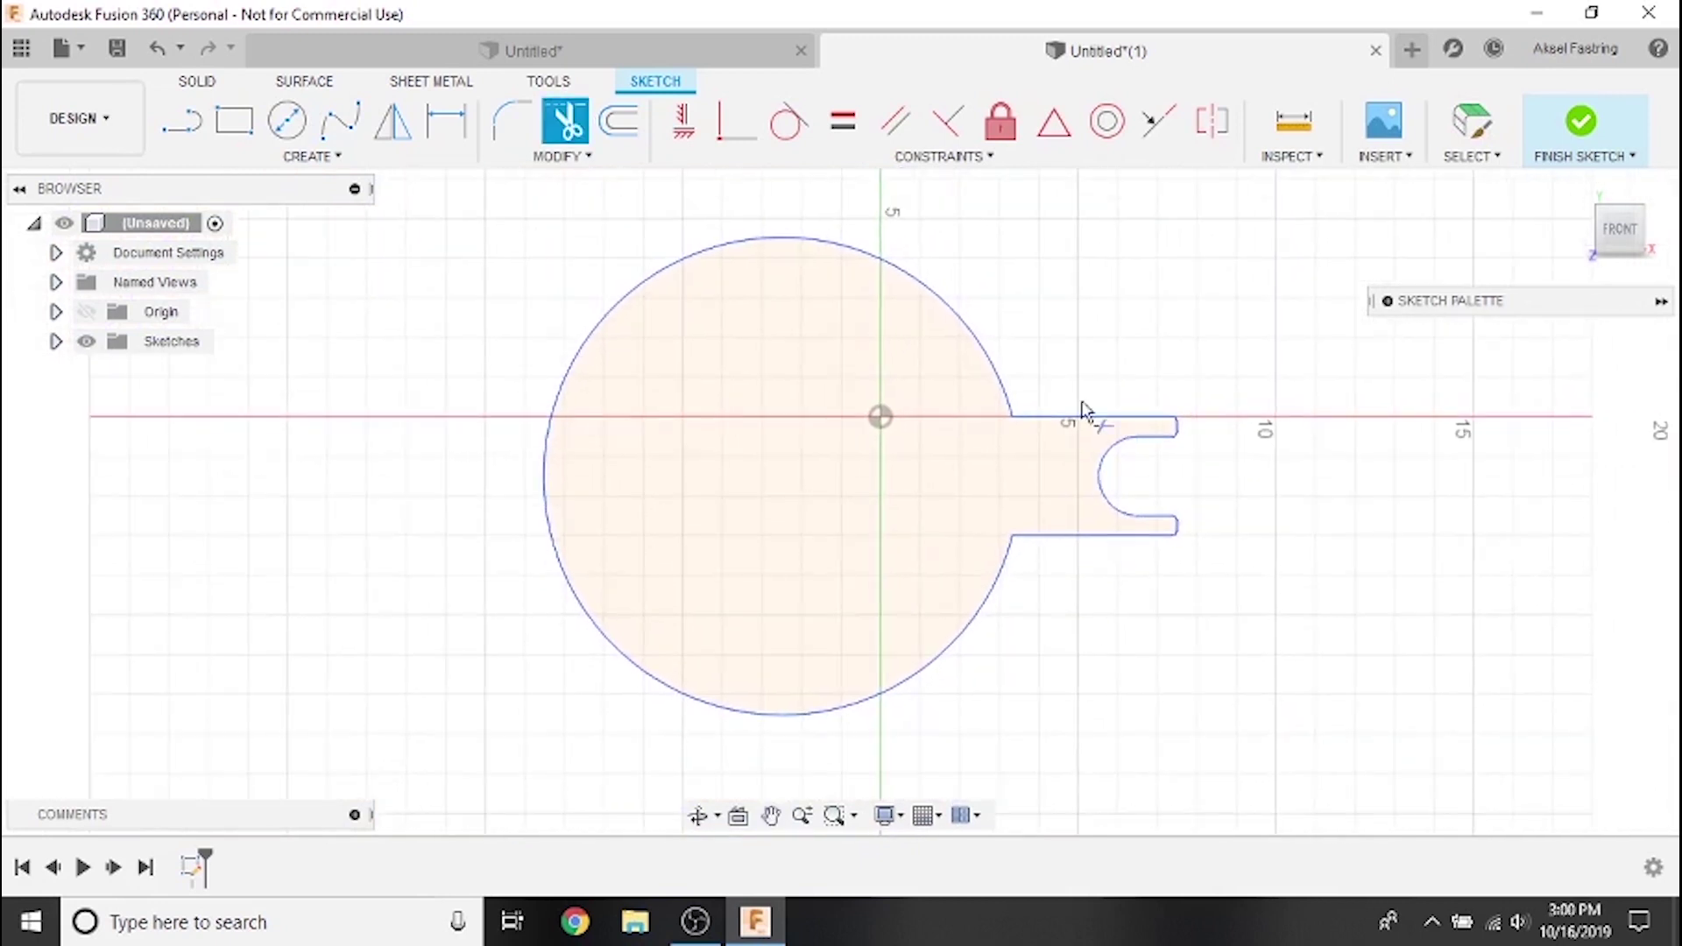
Start a circular pattern with the whole mount outline selected as objects.
left_click(342, 158)
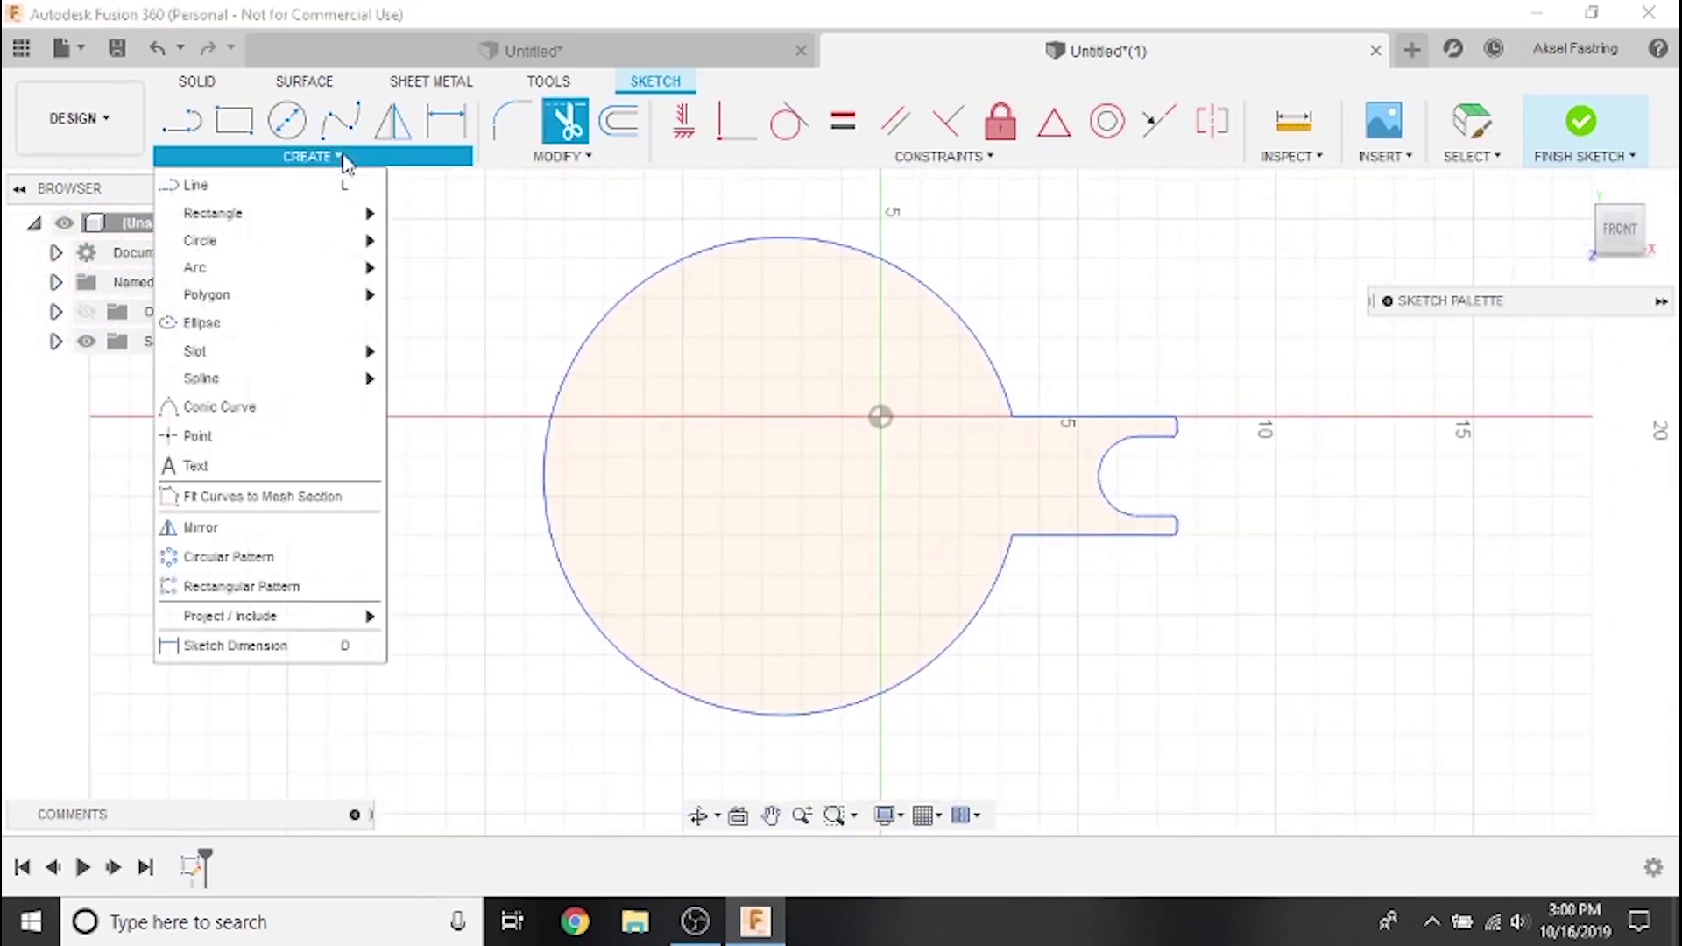
left_click(300, 568)
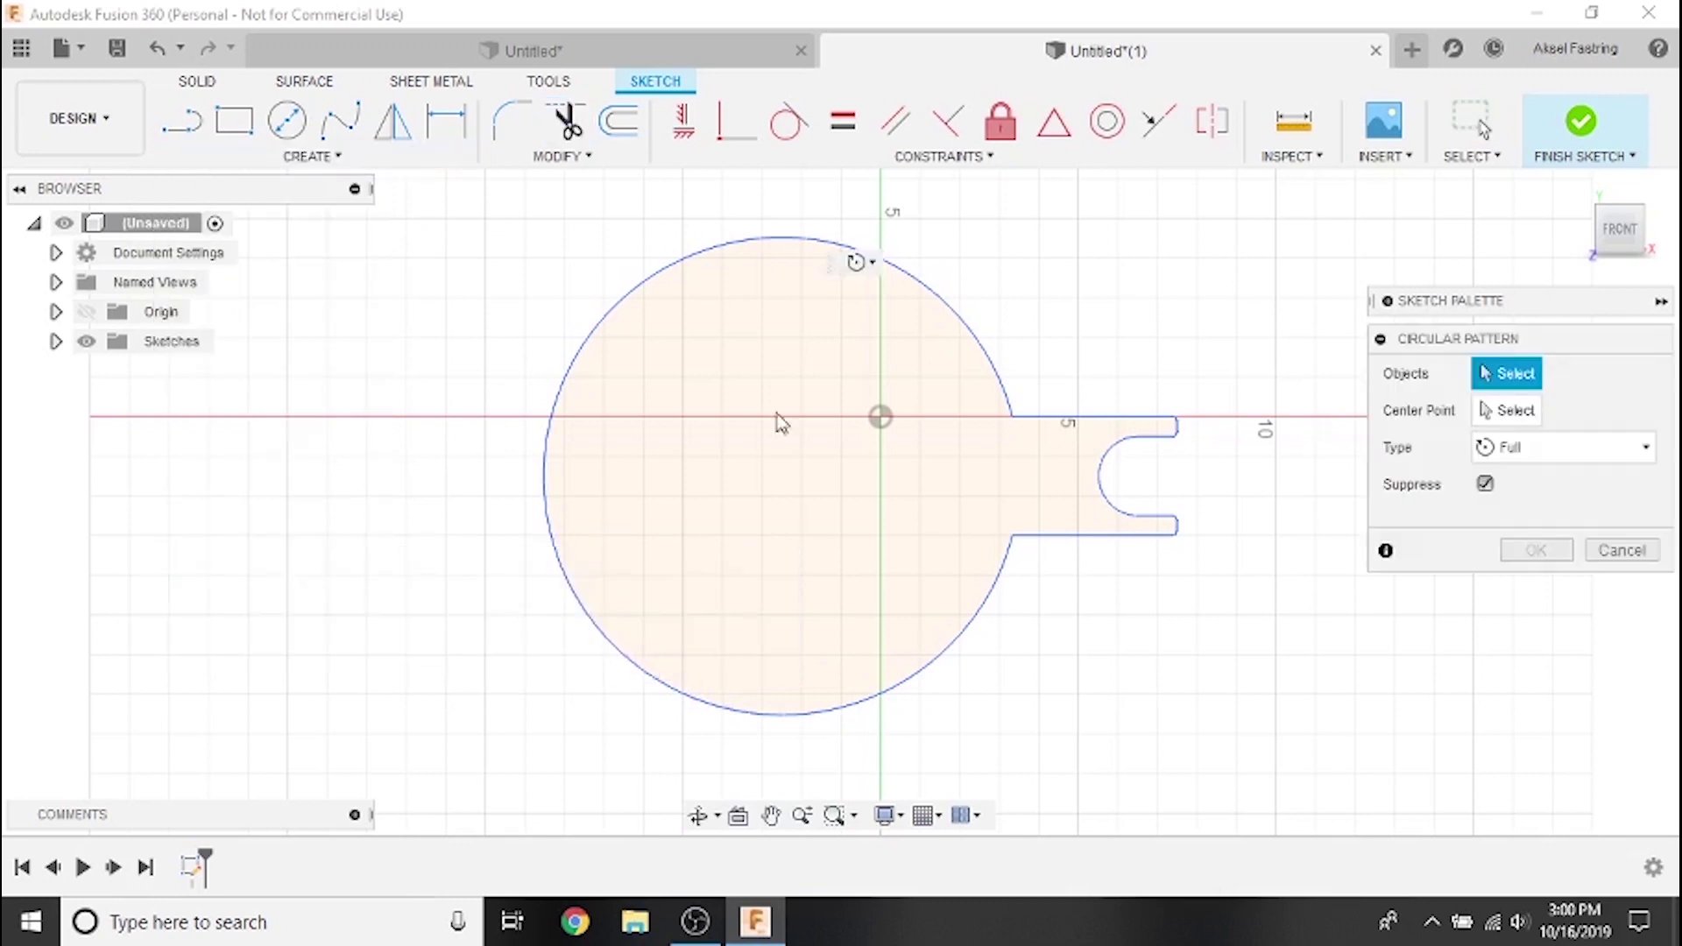
mouse_move(1240, 361)
left_mouse_down()
mouse_move(1172, 481)
mouse_move(925, 657)
left_mouse_up()
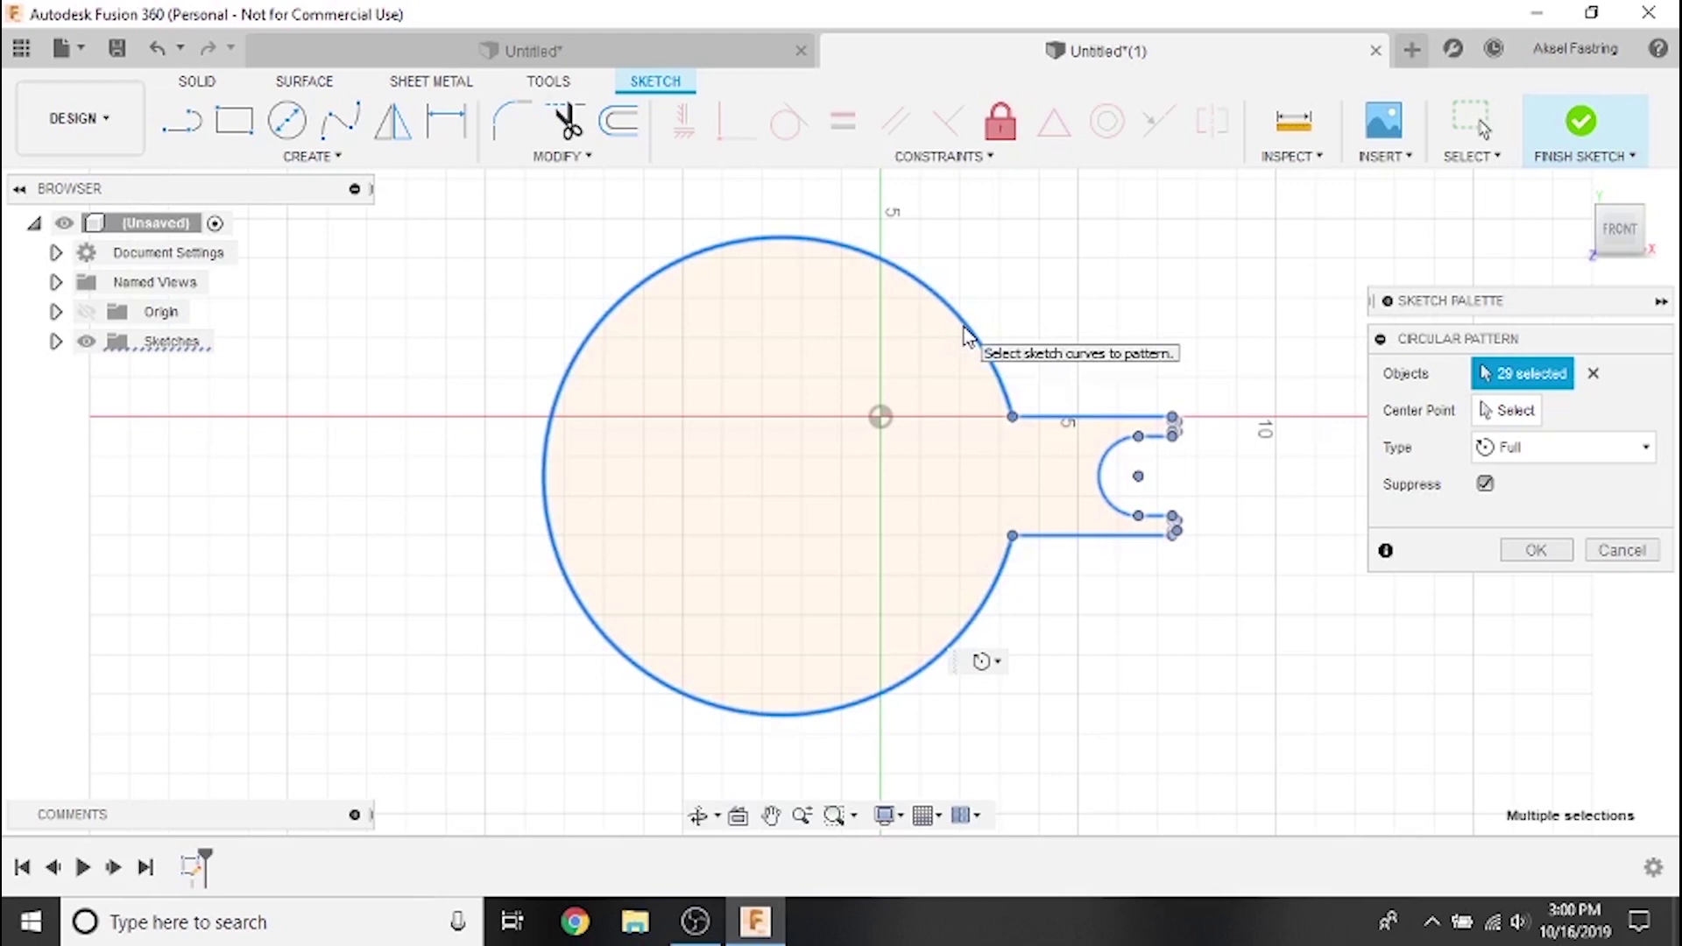
left_click(1530, 417)
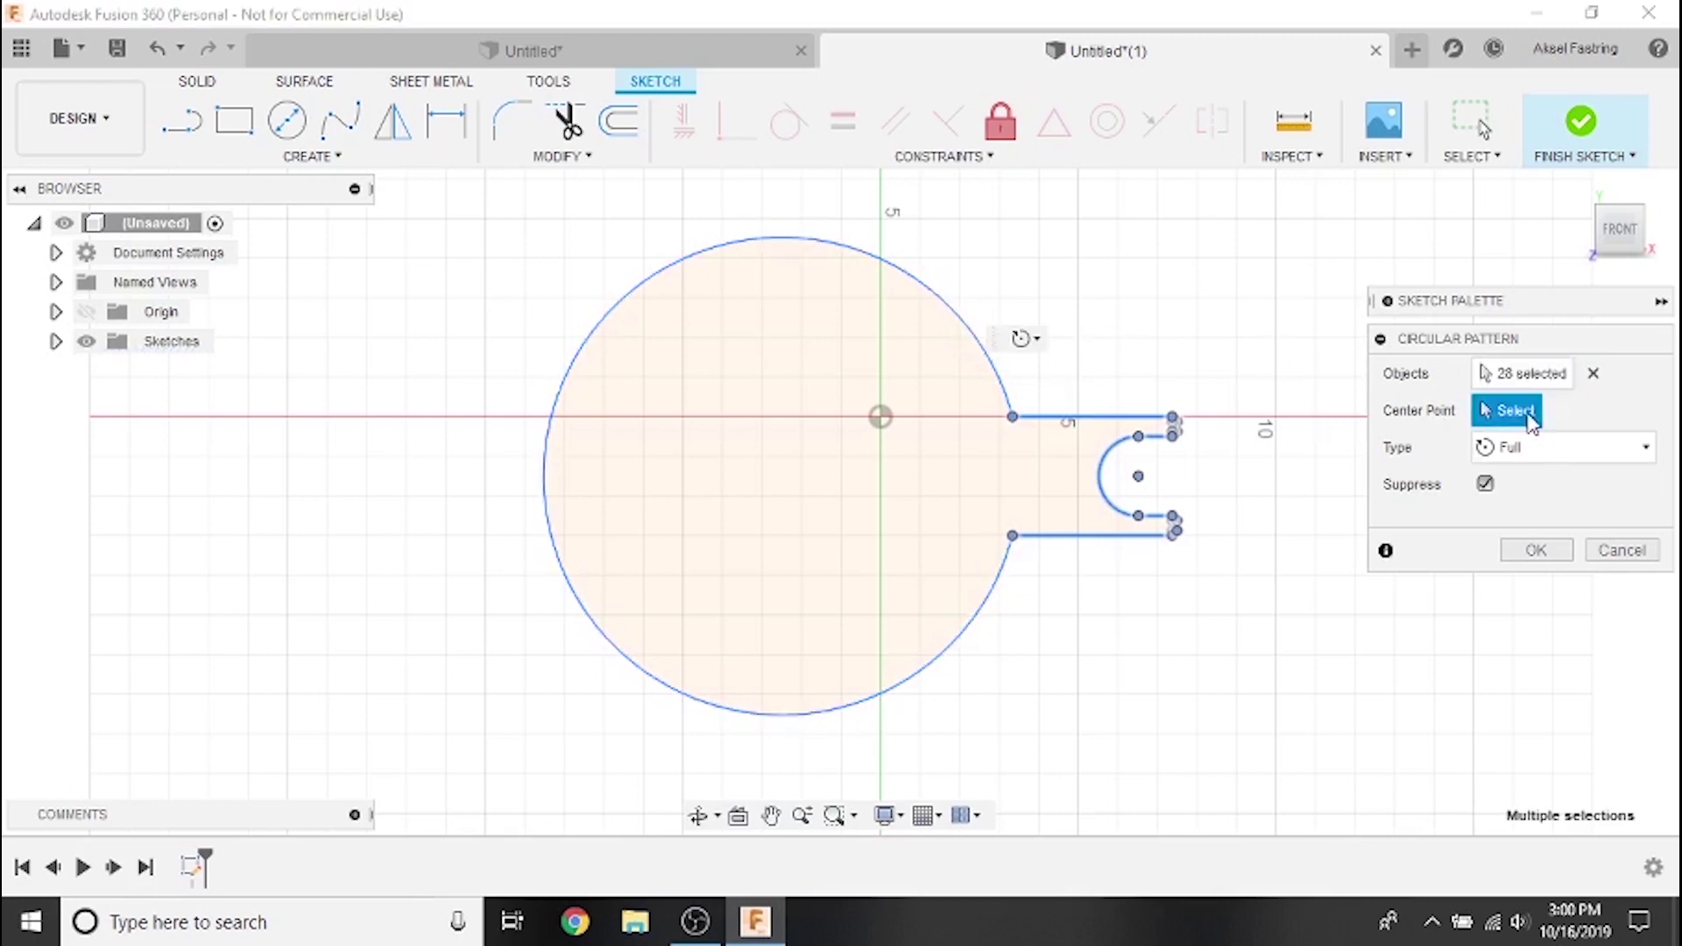
Pattern the mount as 5 copies, Full type, around the circle's centre.
left_click(782, 476)
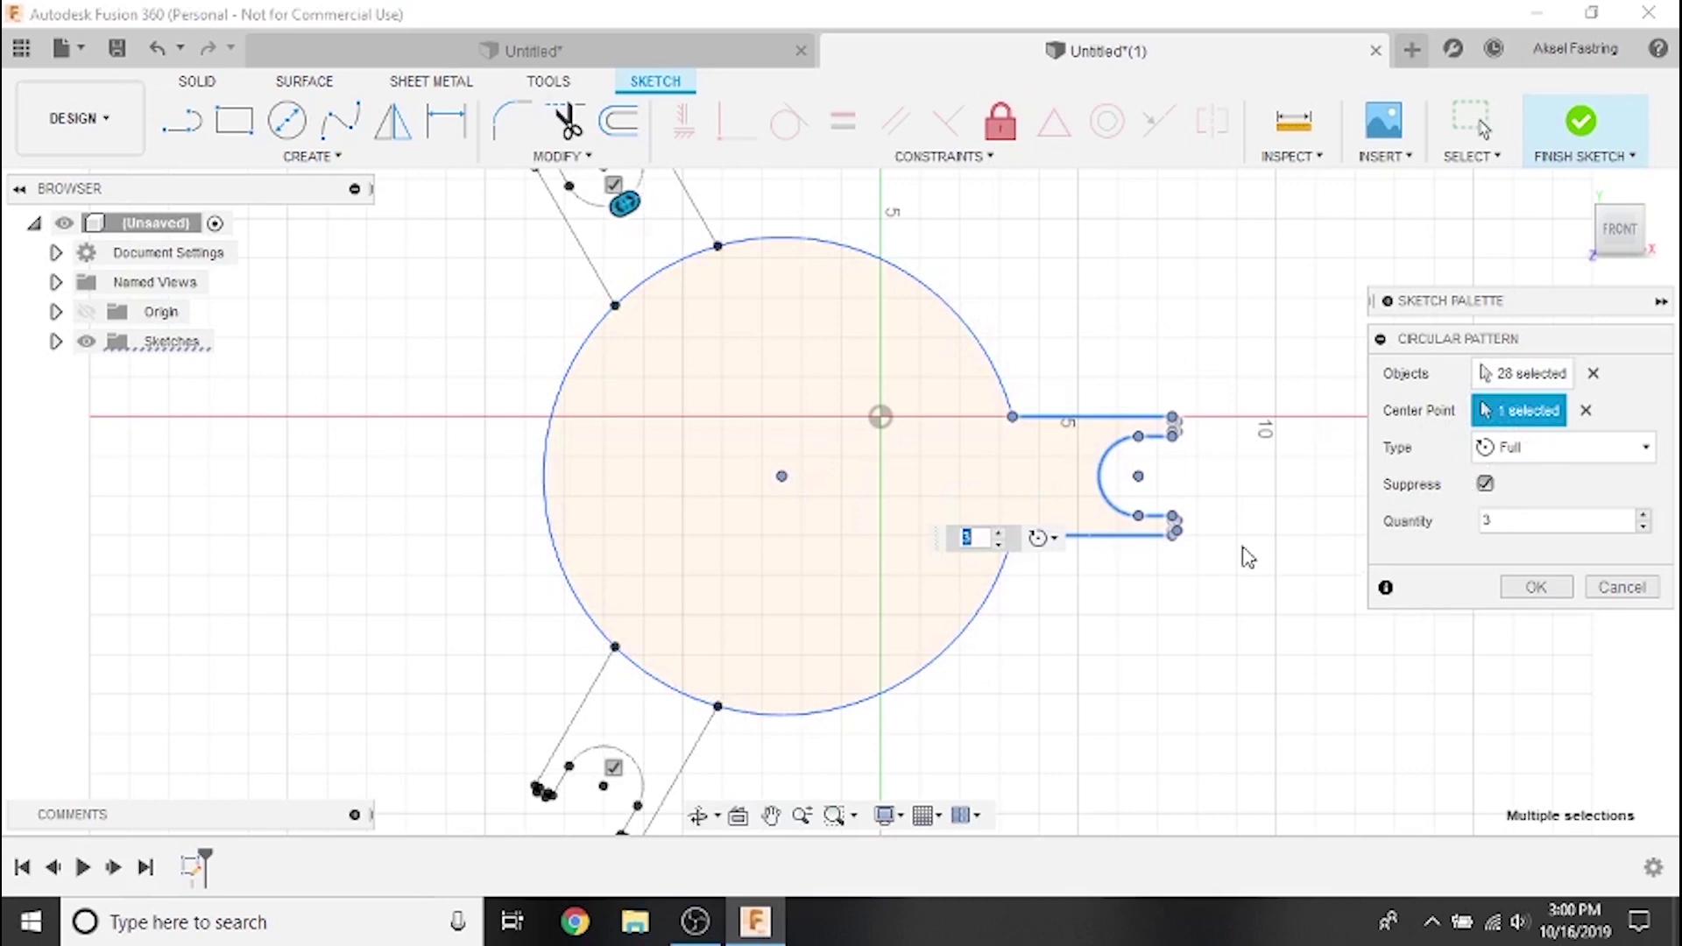
scroll(1154, 580, "down", 2)
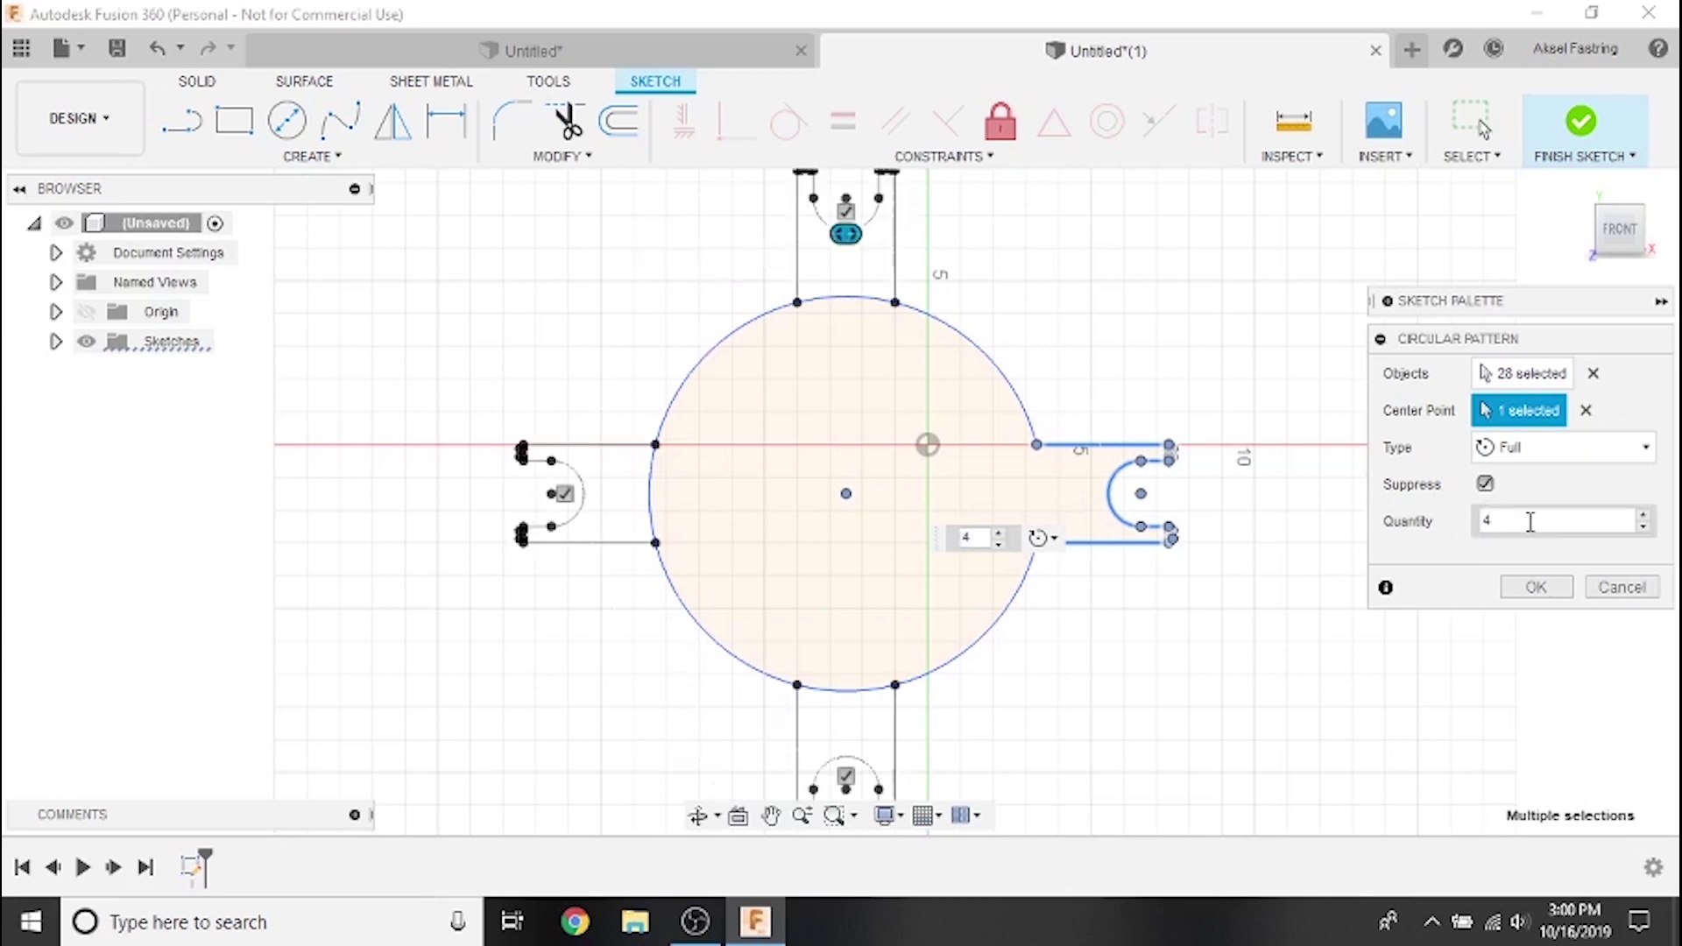
type("5")
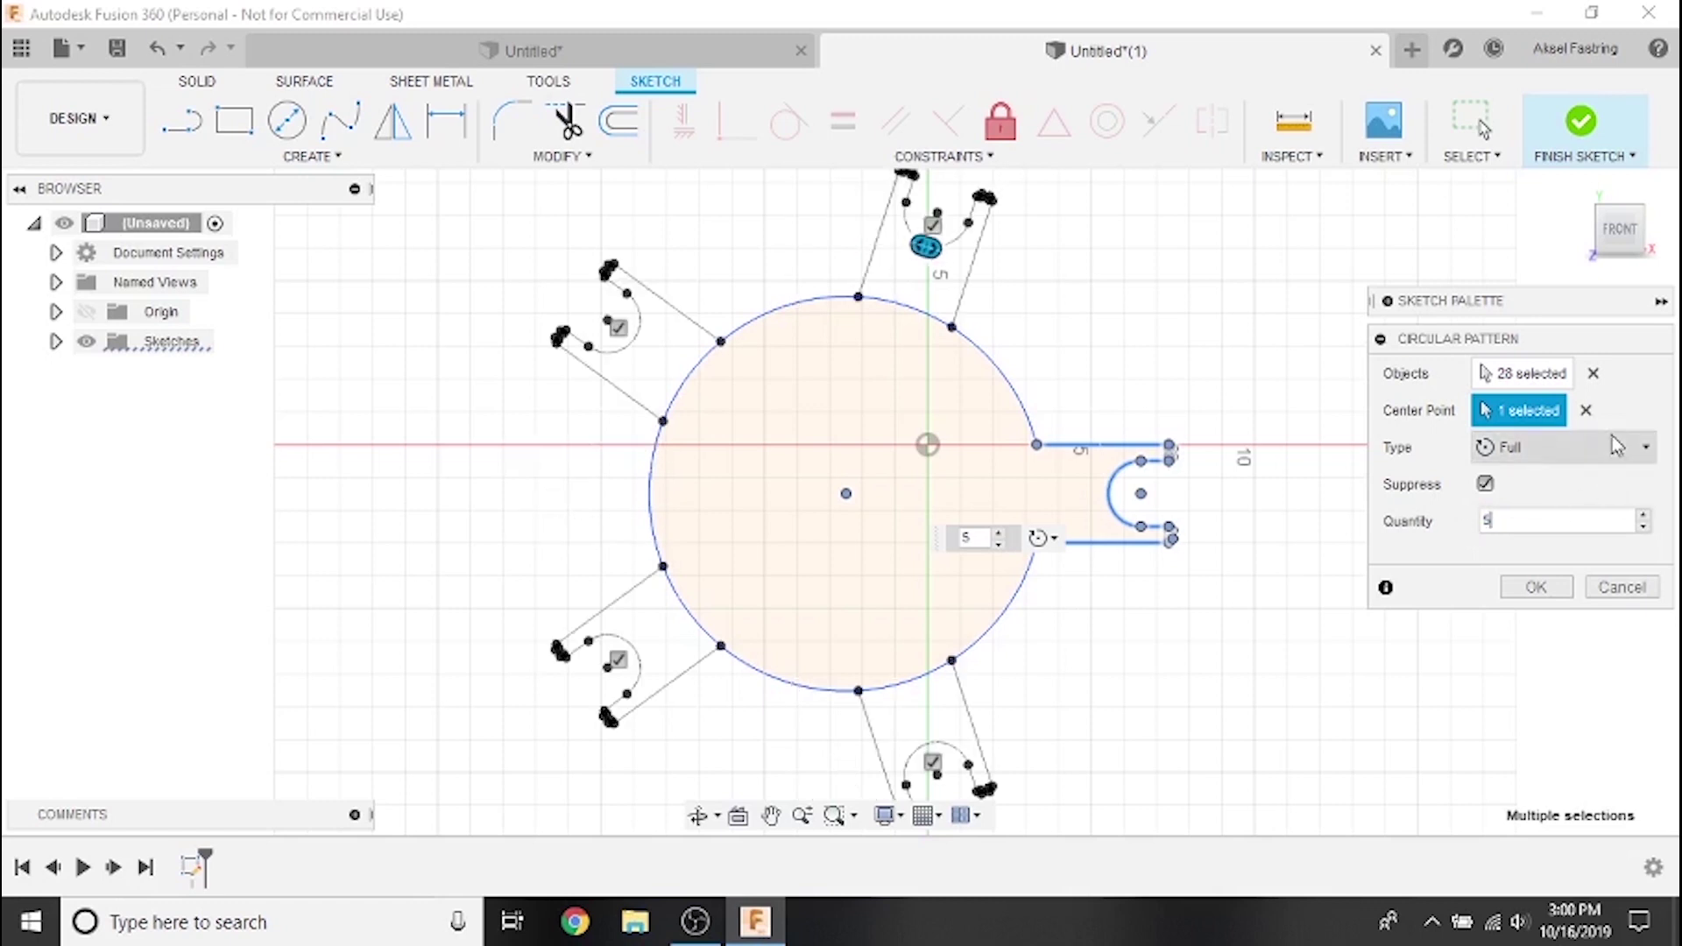
left_click(1563, 450)
left_click(1519, 515)
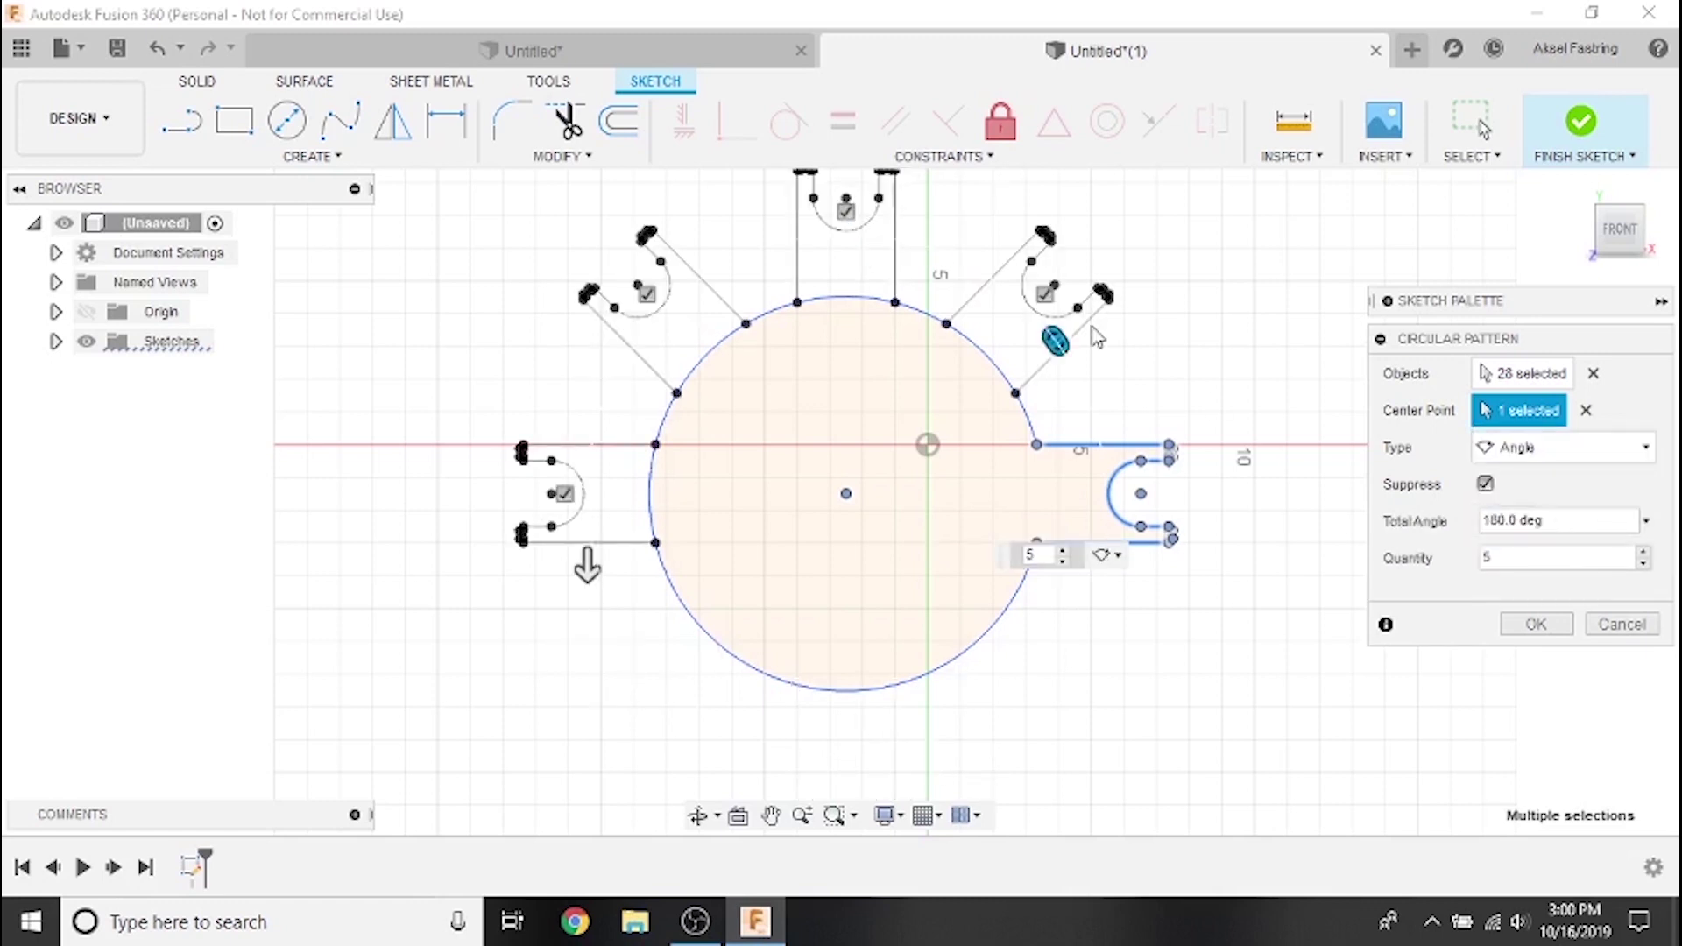
mouse_move(681, 423)
middle_mouse_down()
mouse_move(620, 524)
mouse_move(626, 444)
middle_mouse_up()
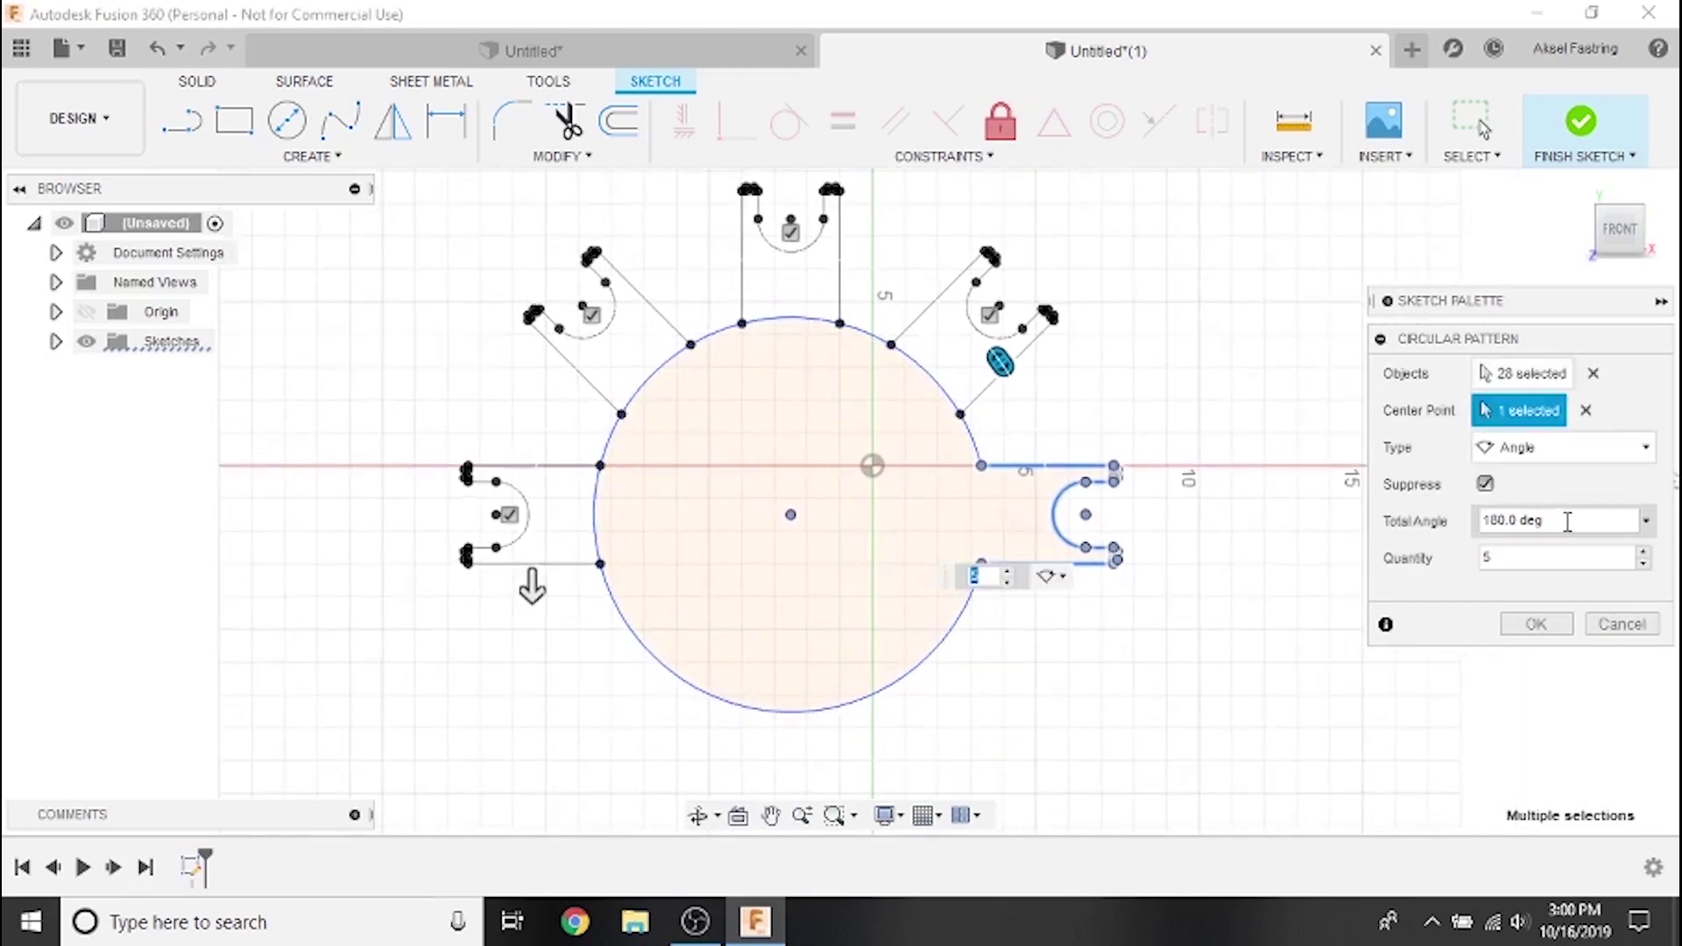
left_click_drag(1569, 521, 1460, 550)
type("270")
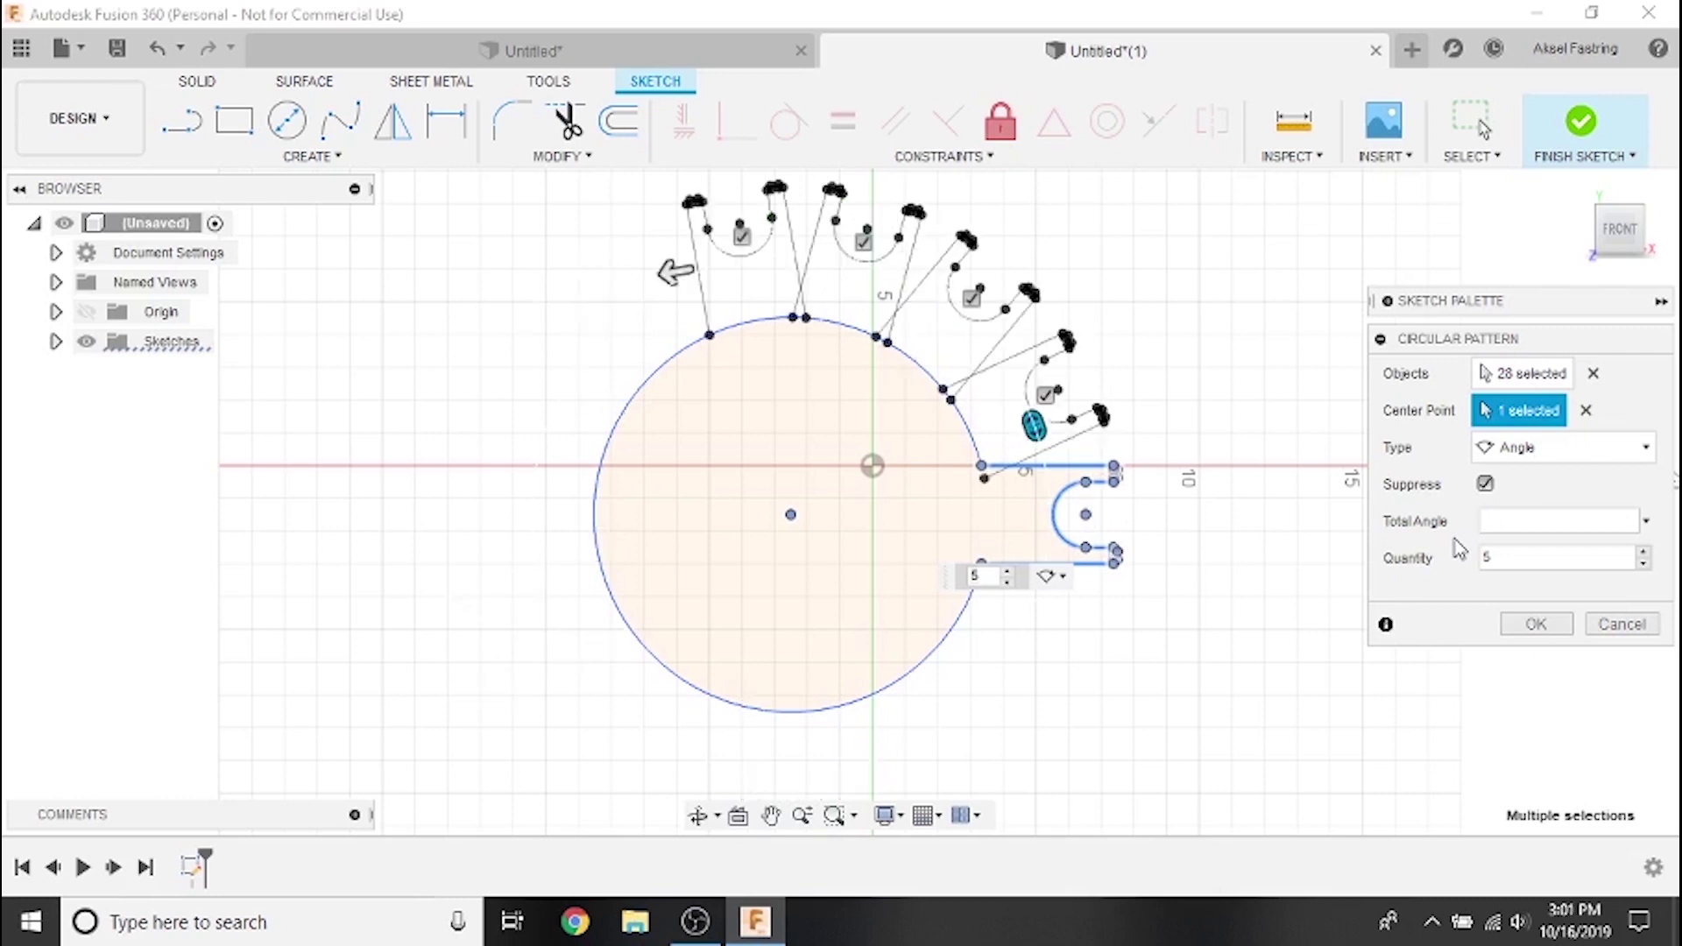
left_click(1564, 447)
left_click(1529, 484)
left_click(1547, 590)
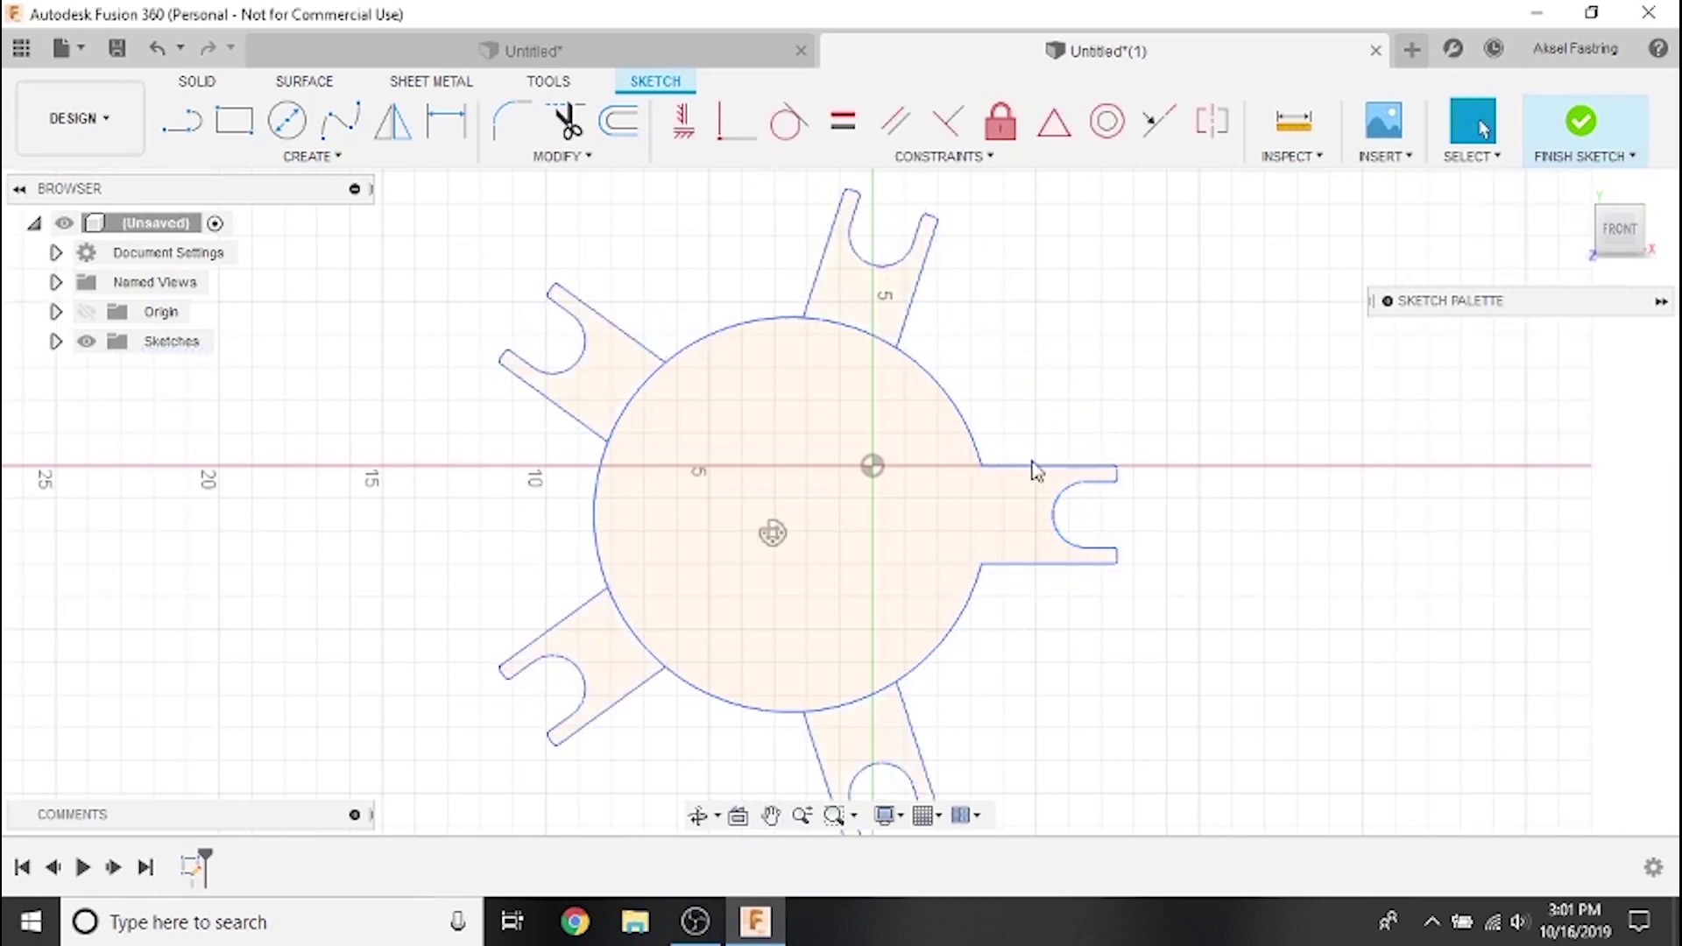
Trim the circle arcs inside the top, upper-left, lower-left and bottom arms, then open a new design.
key("t")
left_click(863, 333)
left_click(631, 398)
left_click(633, 637)
left_click(854, 711)
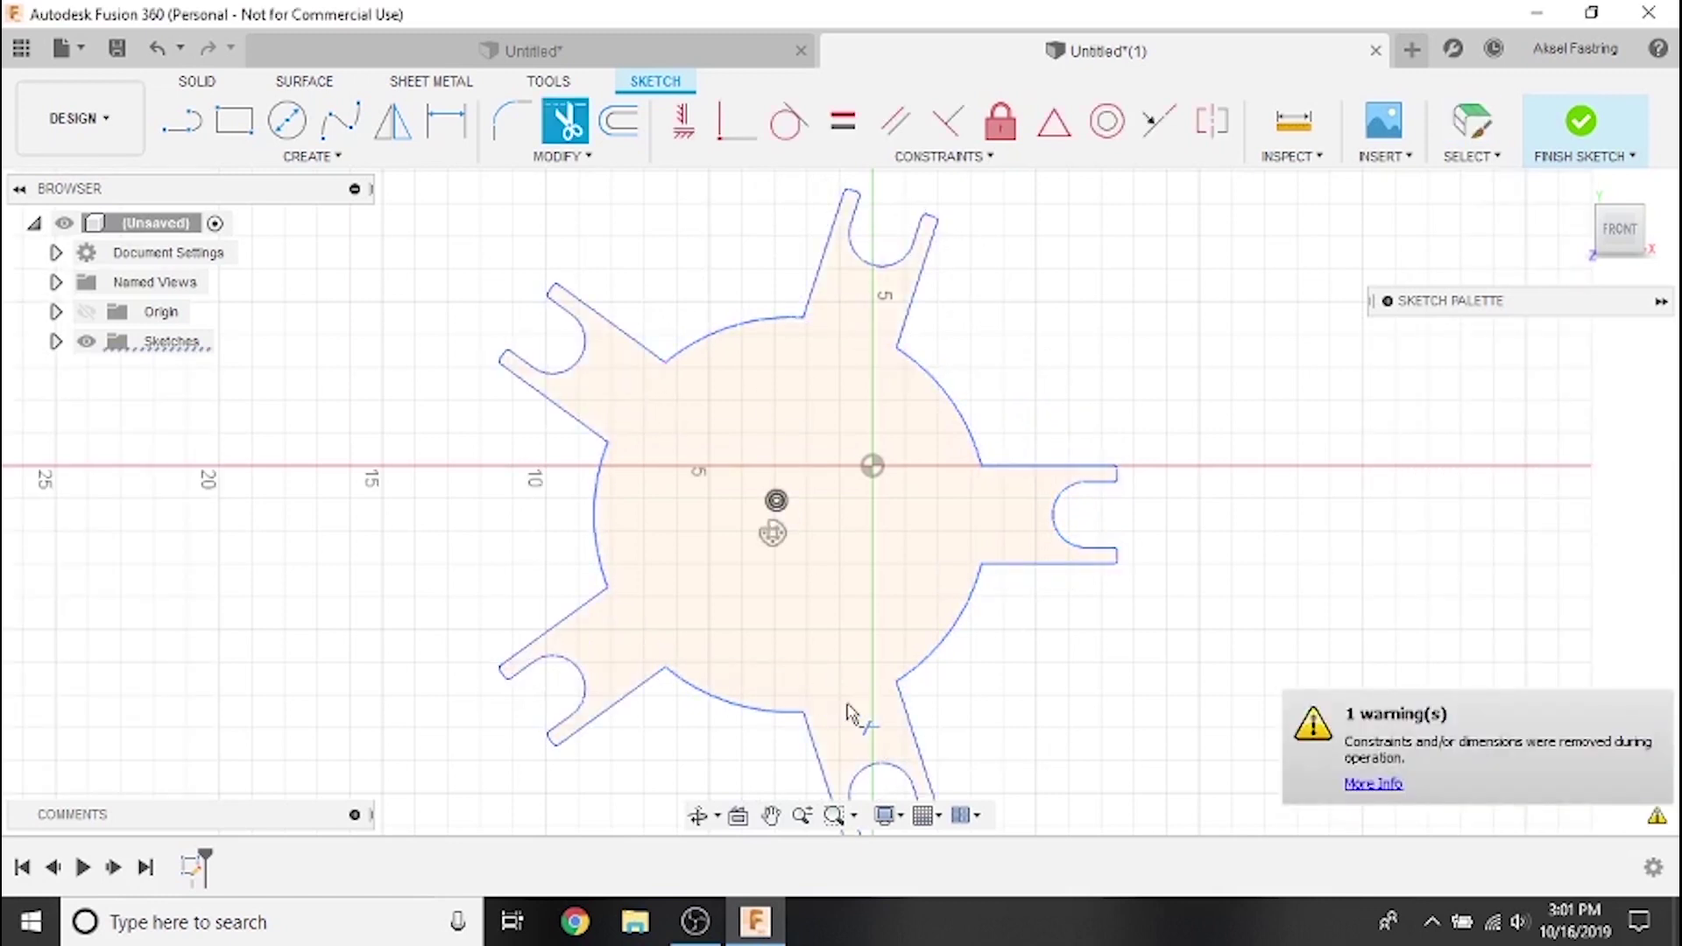
scroll(964, 648, "down", 2)
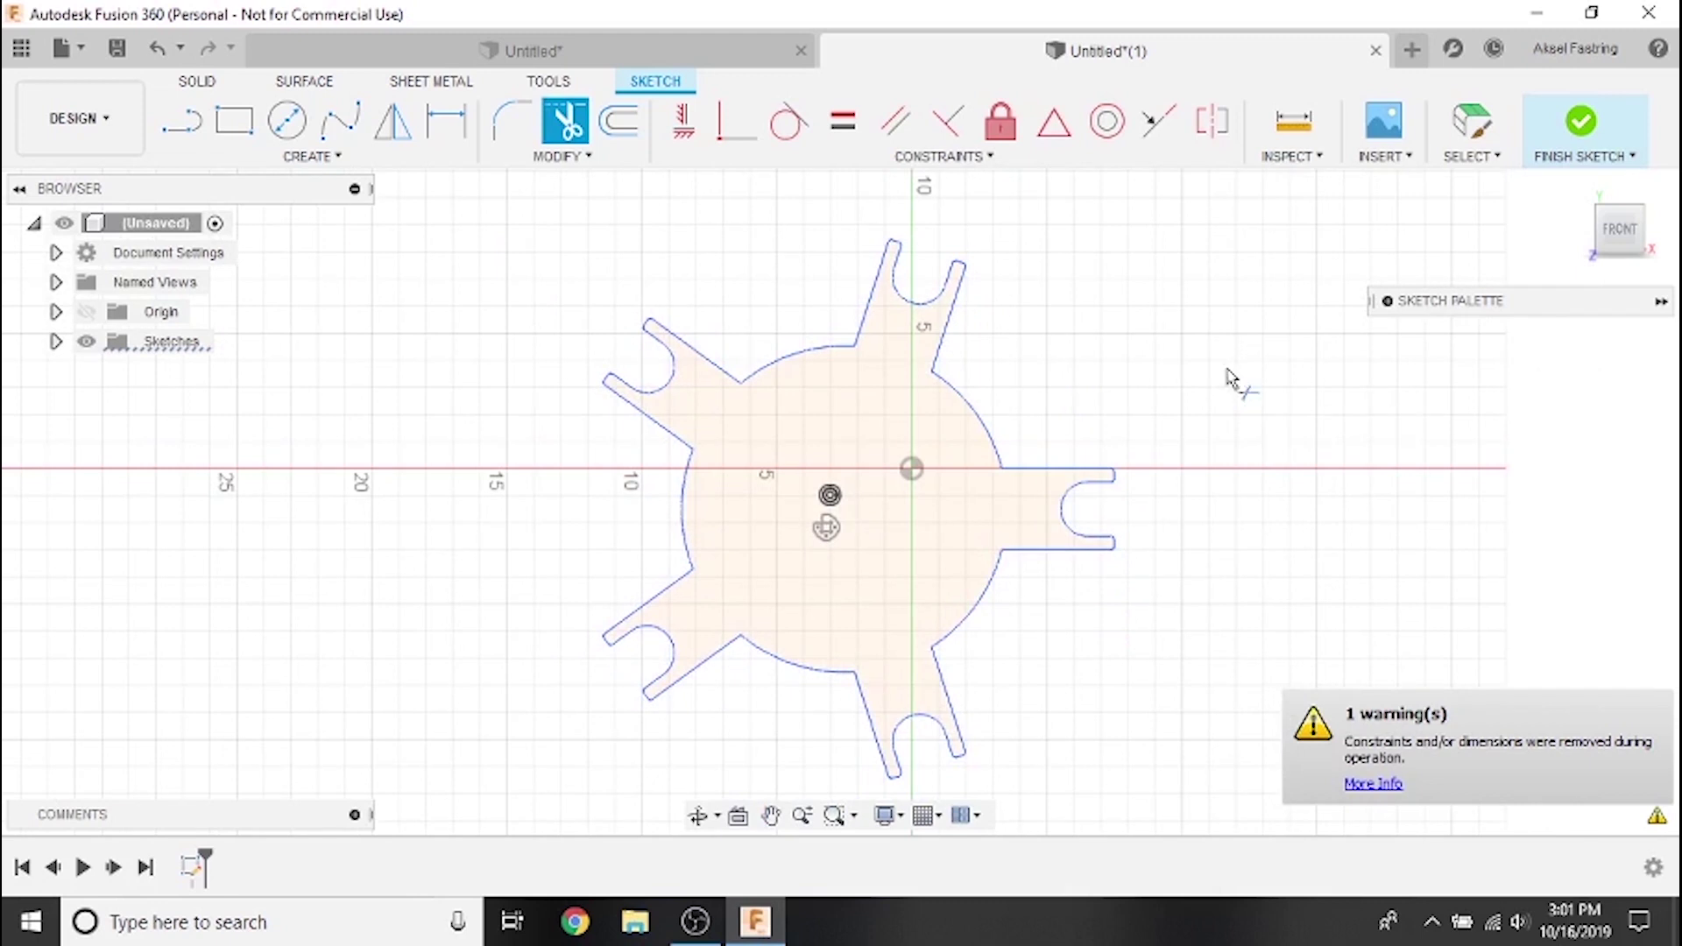
left_click(1411, 49)
Sketch on the front plane and import GuitarWallMount.dxf into Untitled(2).
left_click(917, 485)
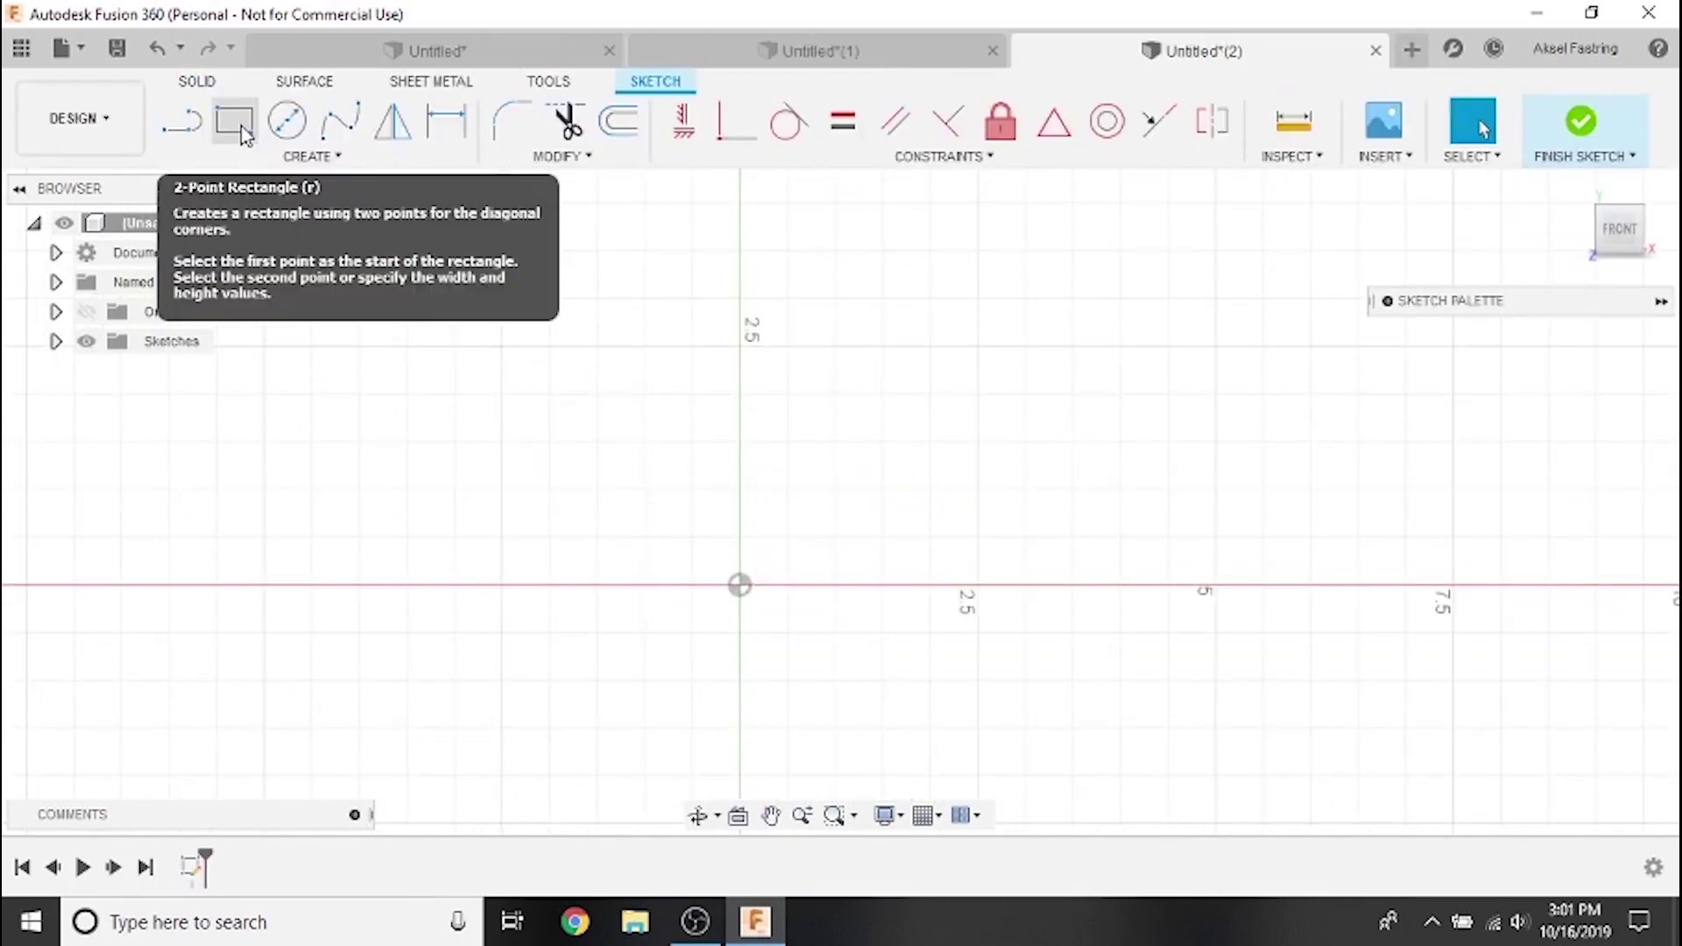
left_click(1384, 132)
left_click(1389, 330)
left_click(1500, 410)
left_click(635, 578)
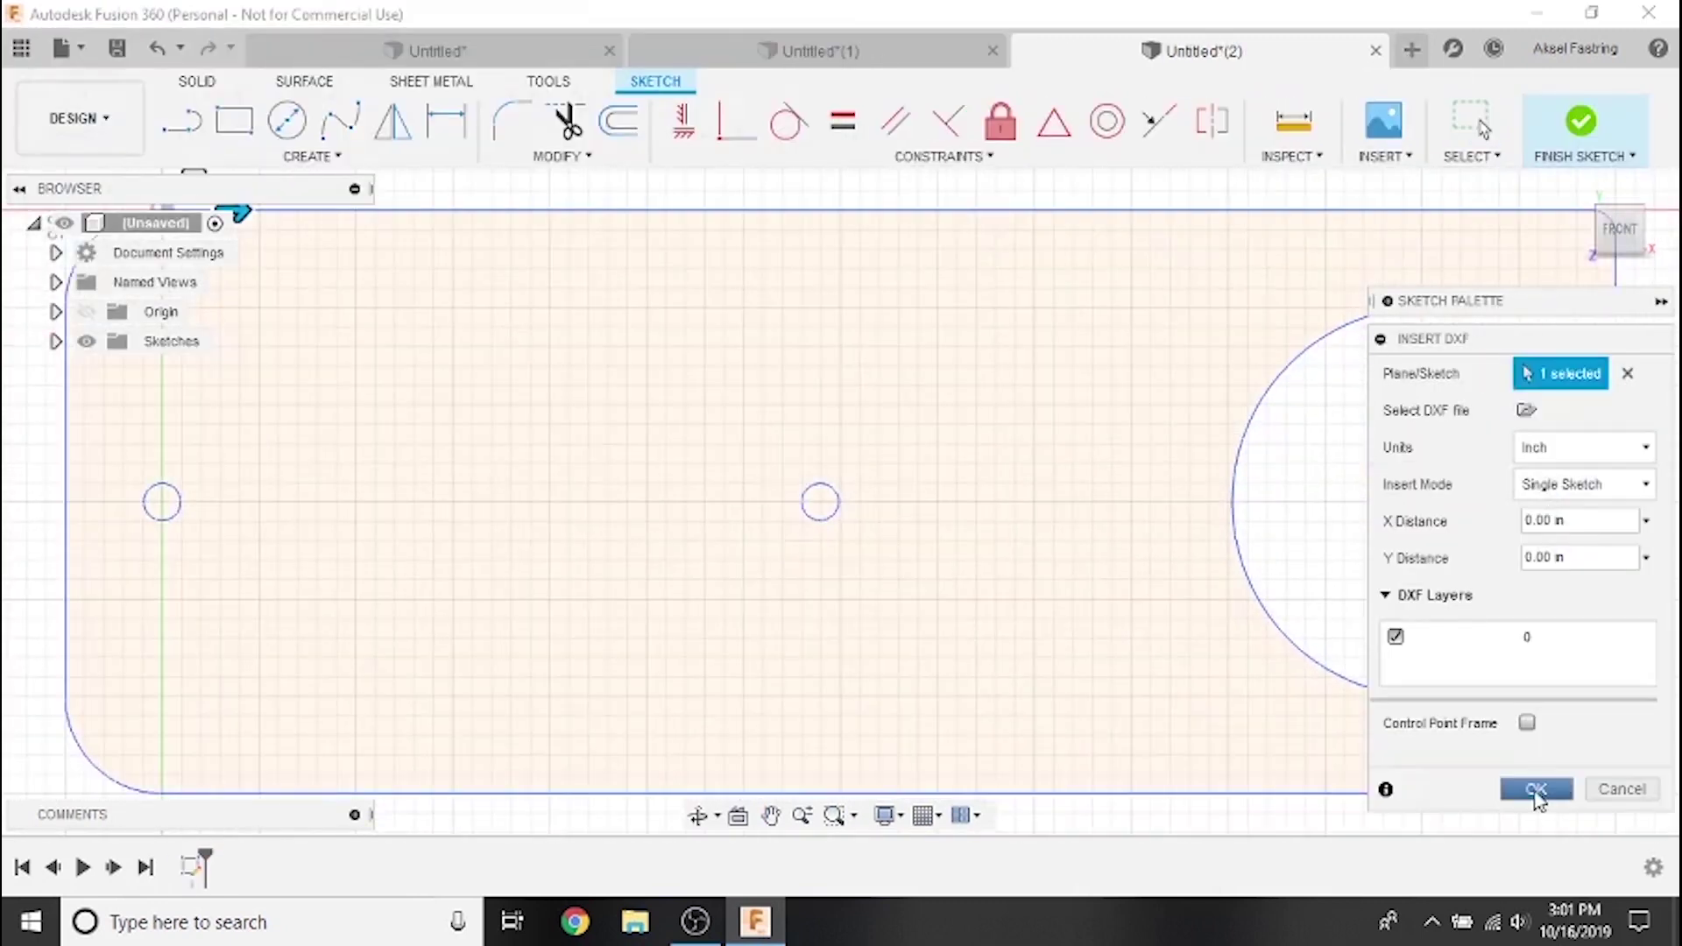
left_click(1539, 792)
Draw a 2-point cutting-area rectangle, roughly 25 by 22 in, enclosing the mount.
left_click(311, 156)
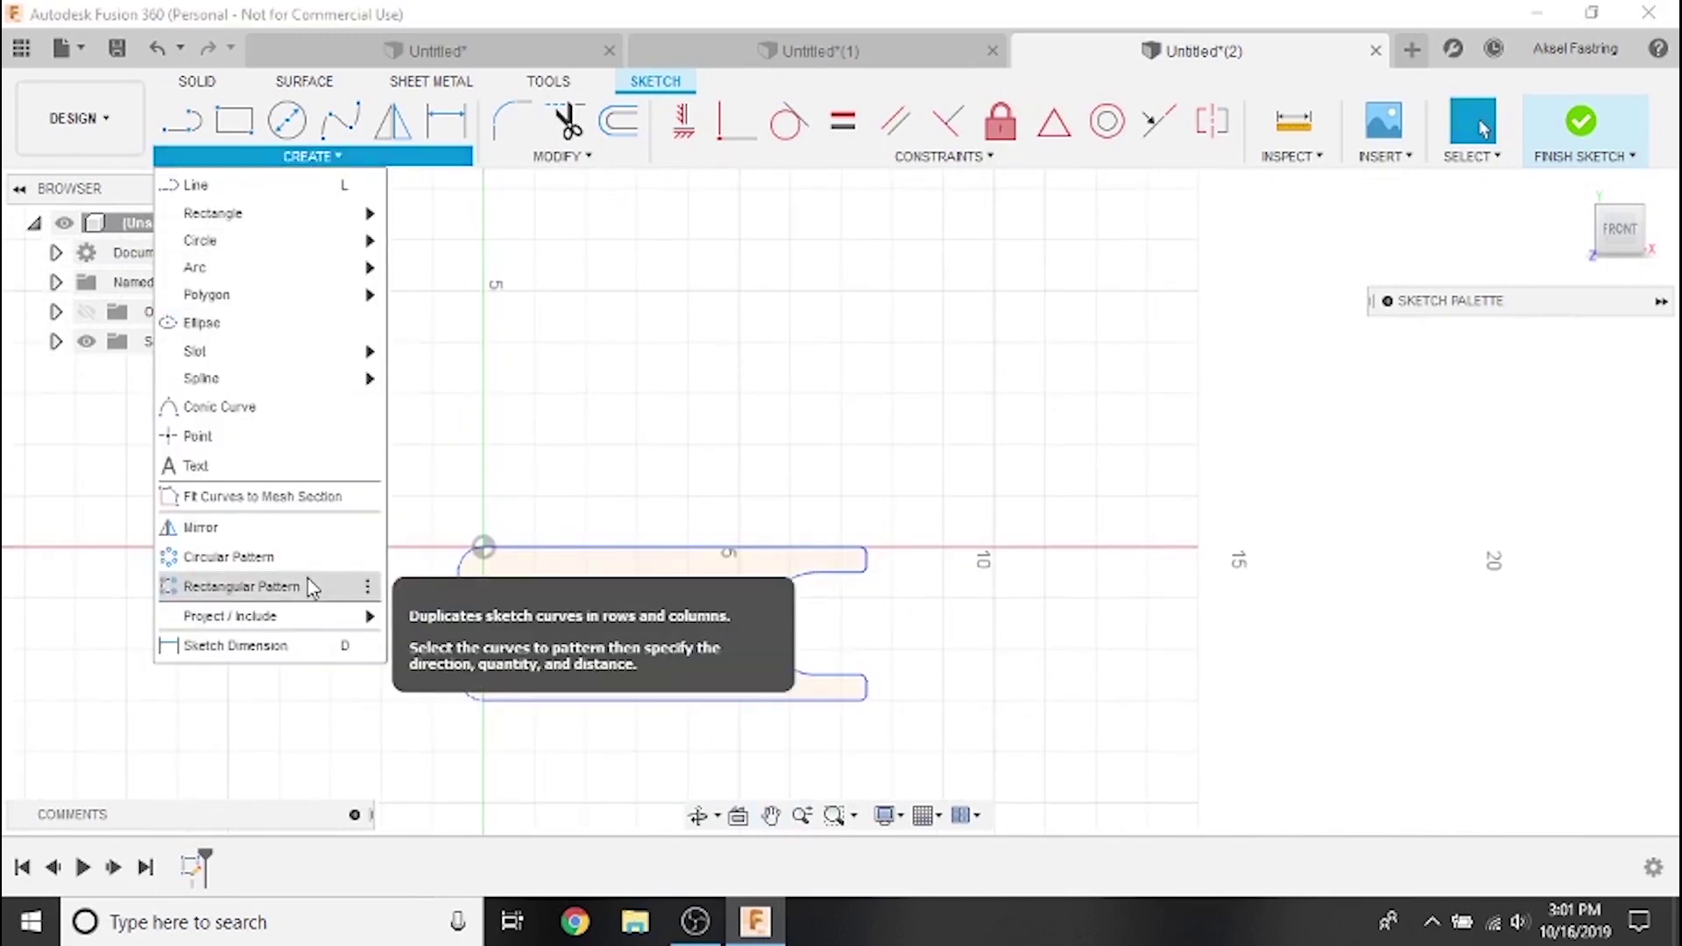
left_click(234, 120)
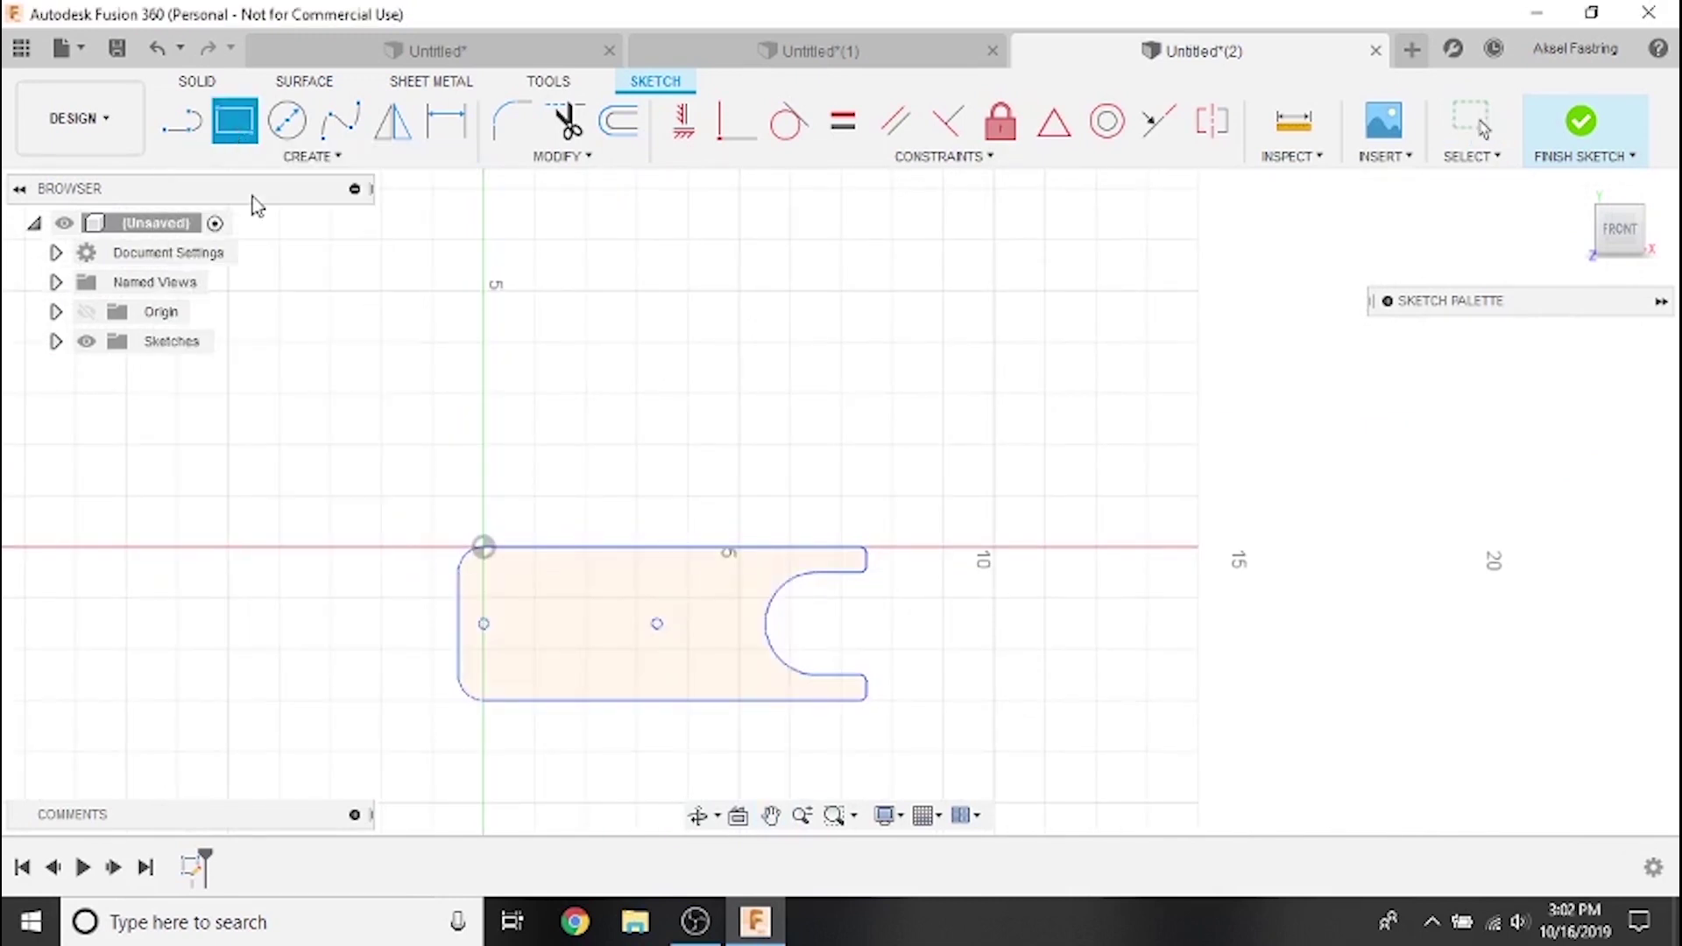
left_click(427, 722)
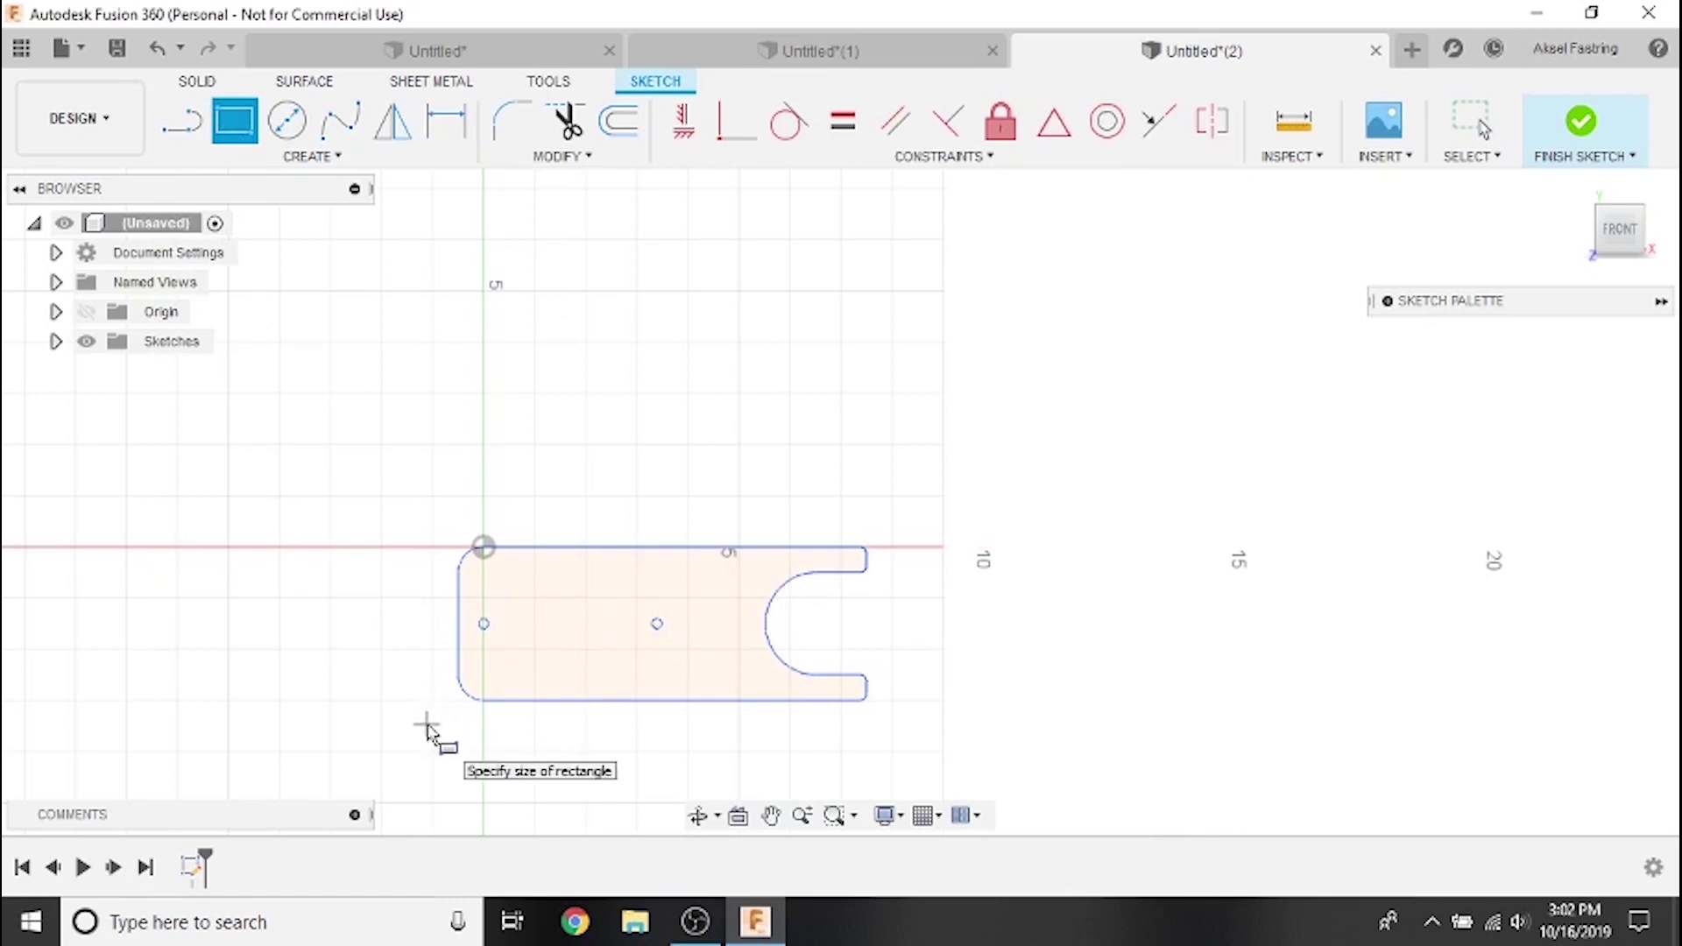
scroll(431, 727, "down", 5)
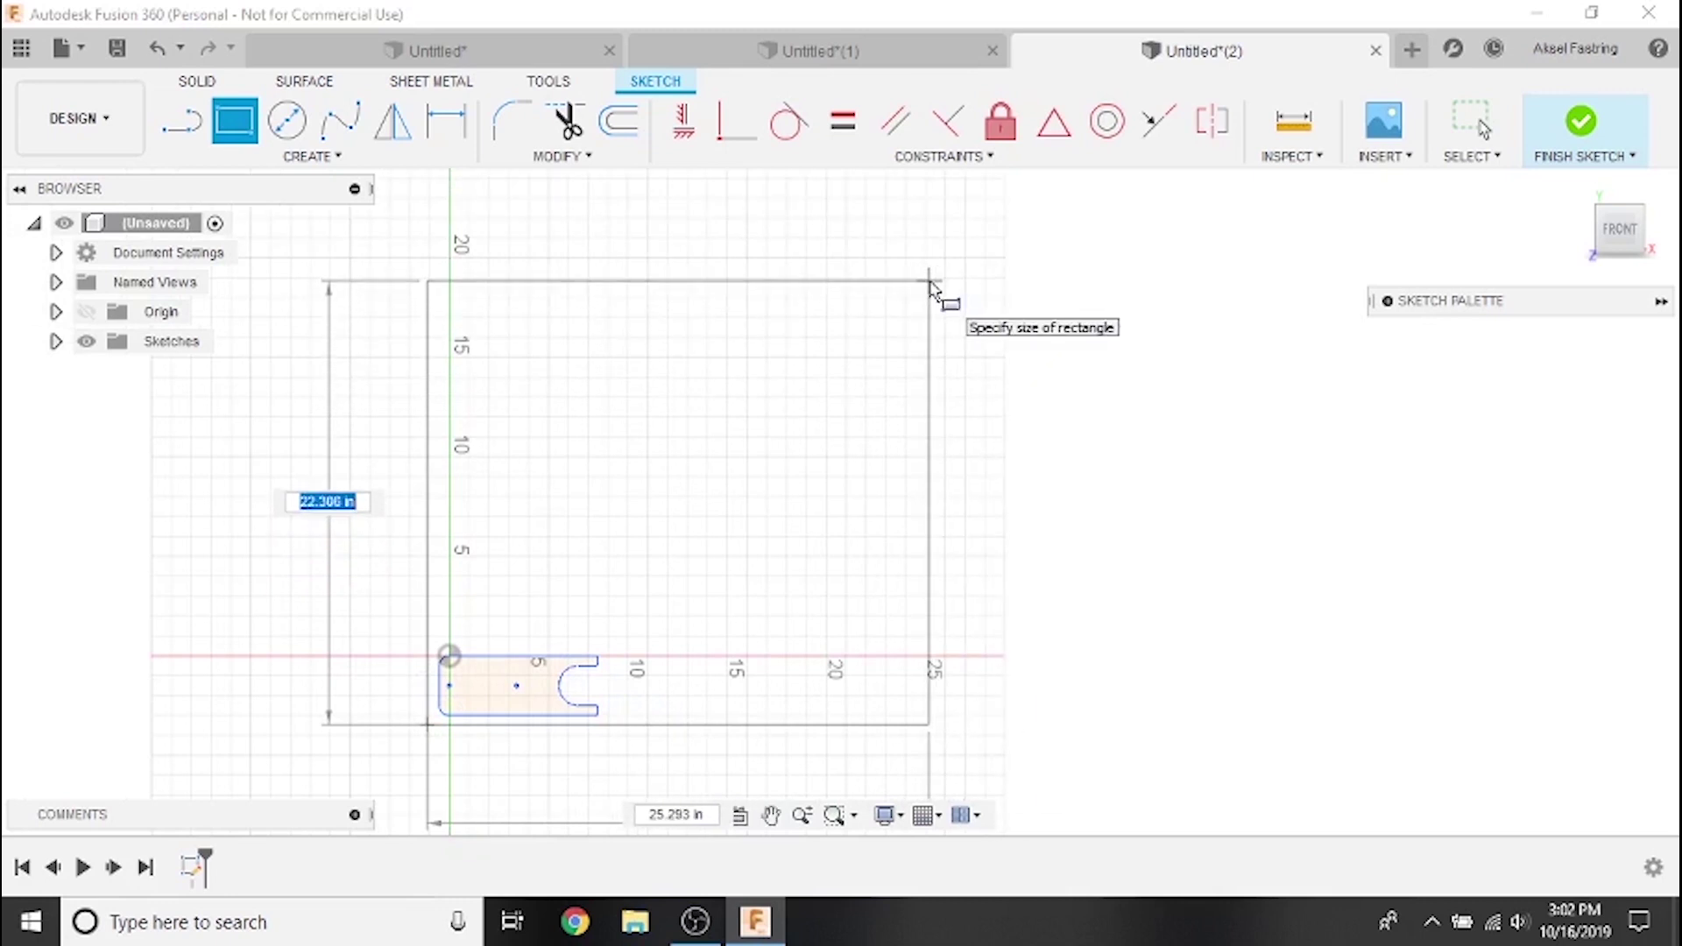
left_click(932, 287)
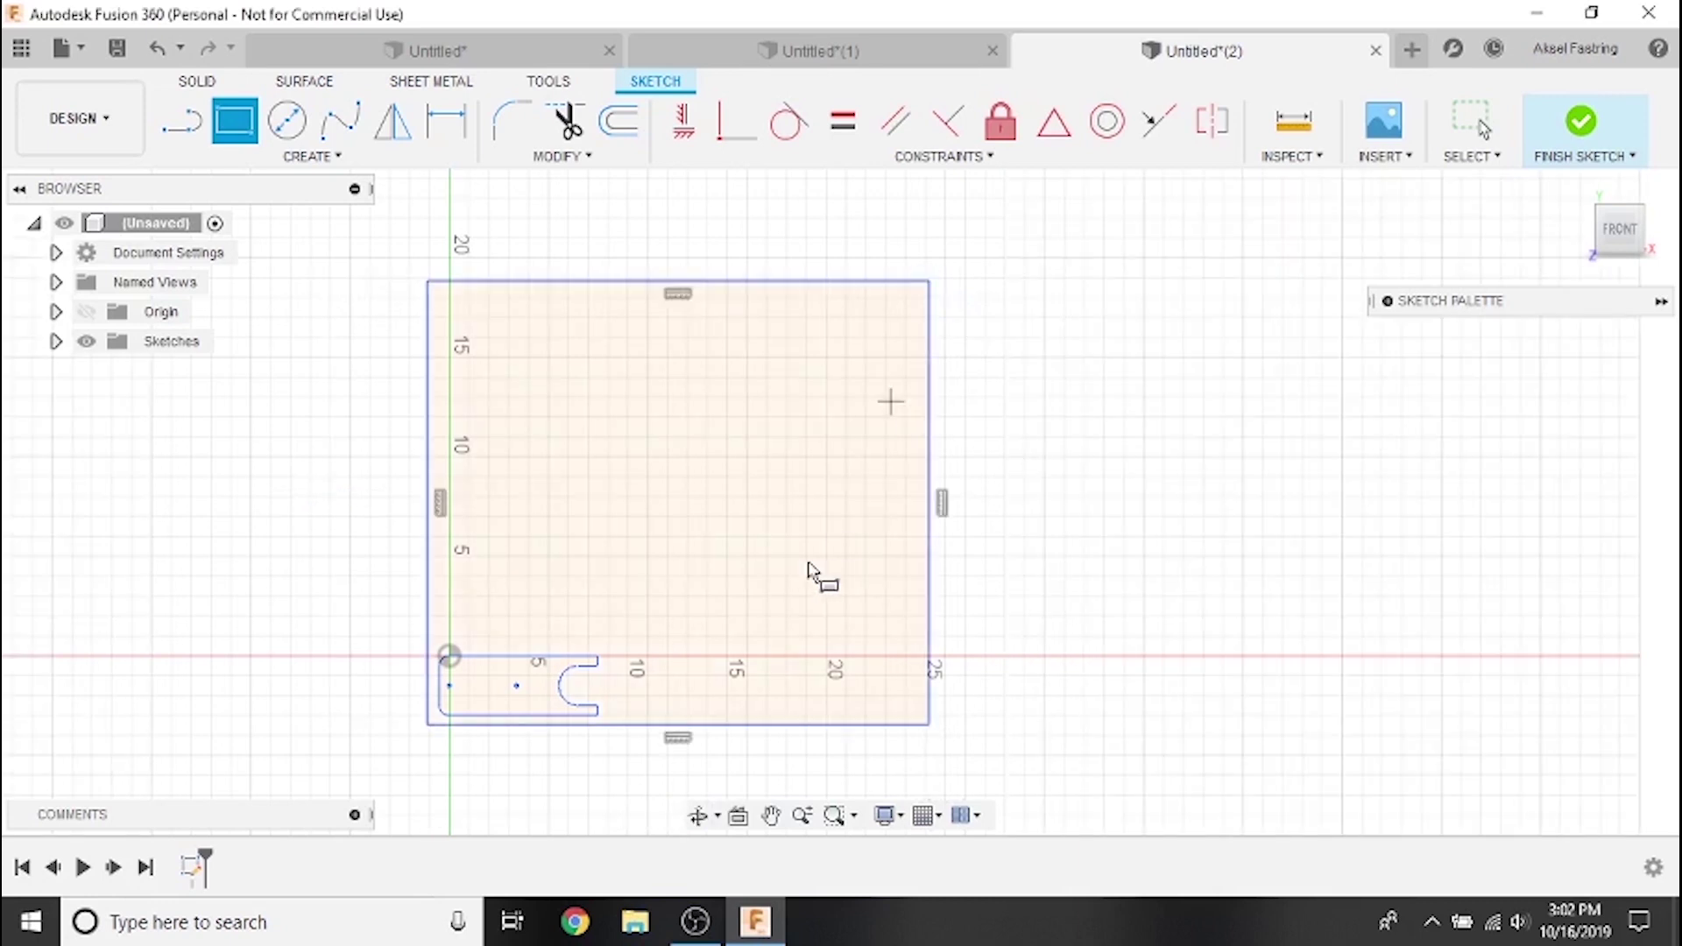
scroll(812, 569, "down", 1)
scroll(707, 633, "up", 2)
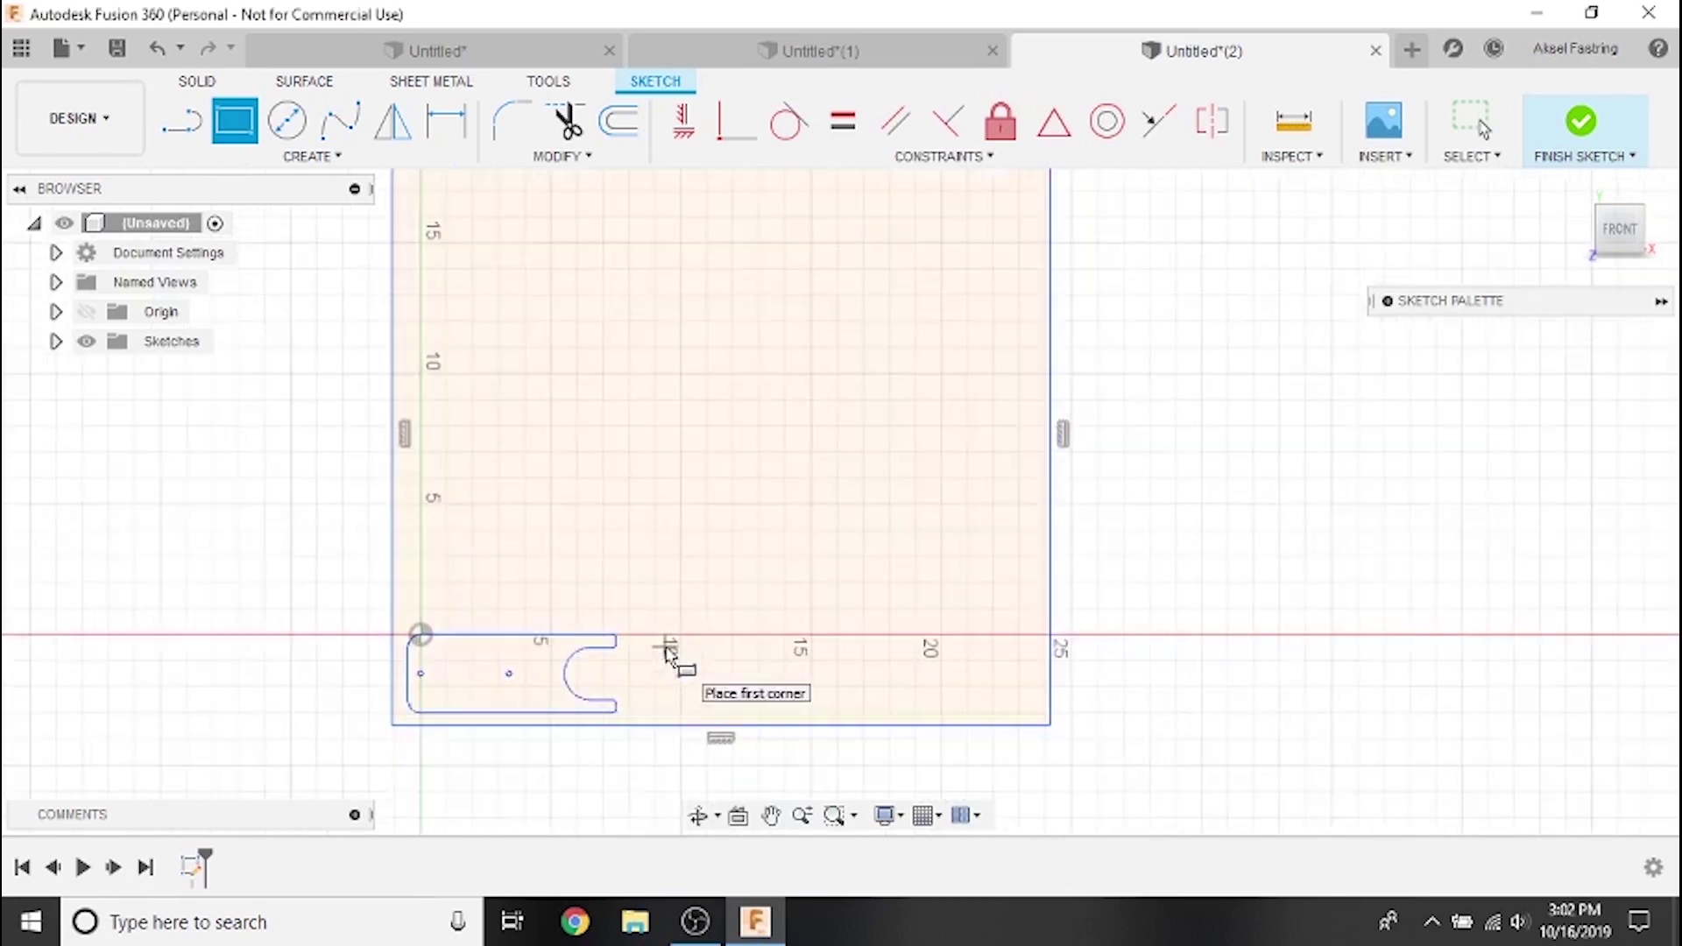
Rectangular-pattern the mount upward into 5 rows spread over 18 in.
left_click(329, 159)
left_click(279, 586)
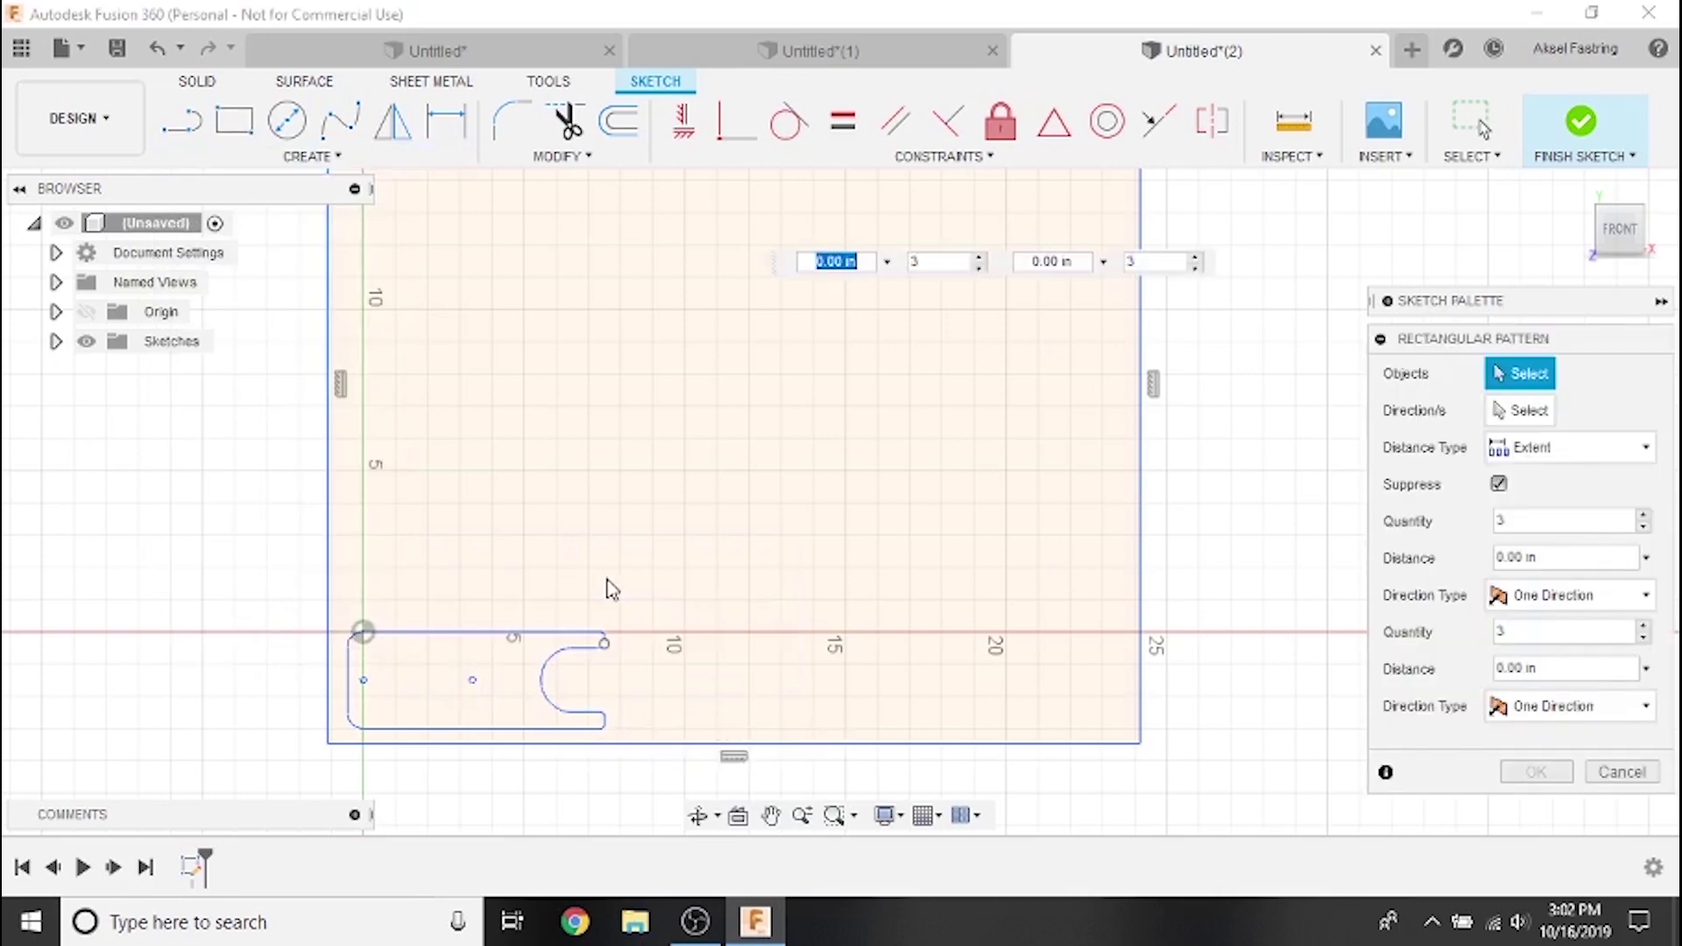
mouse_move(344, 621)
left_mouse_down()
mouse_move(469, 721)
mouse_move(619, 744)
left_mouse_up()
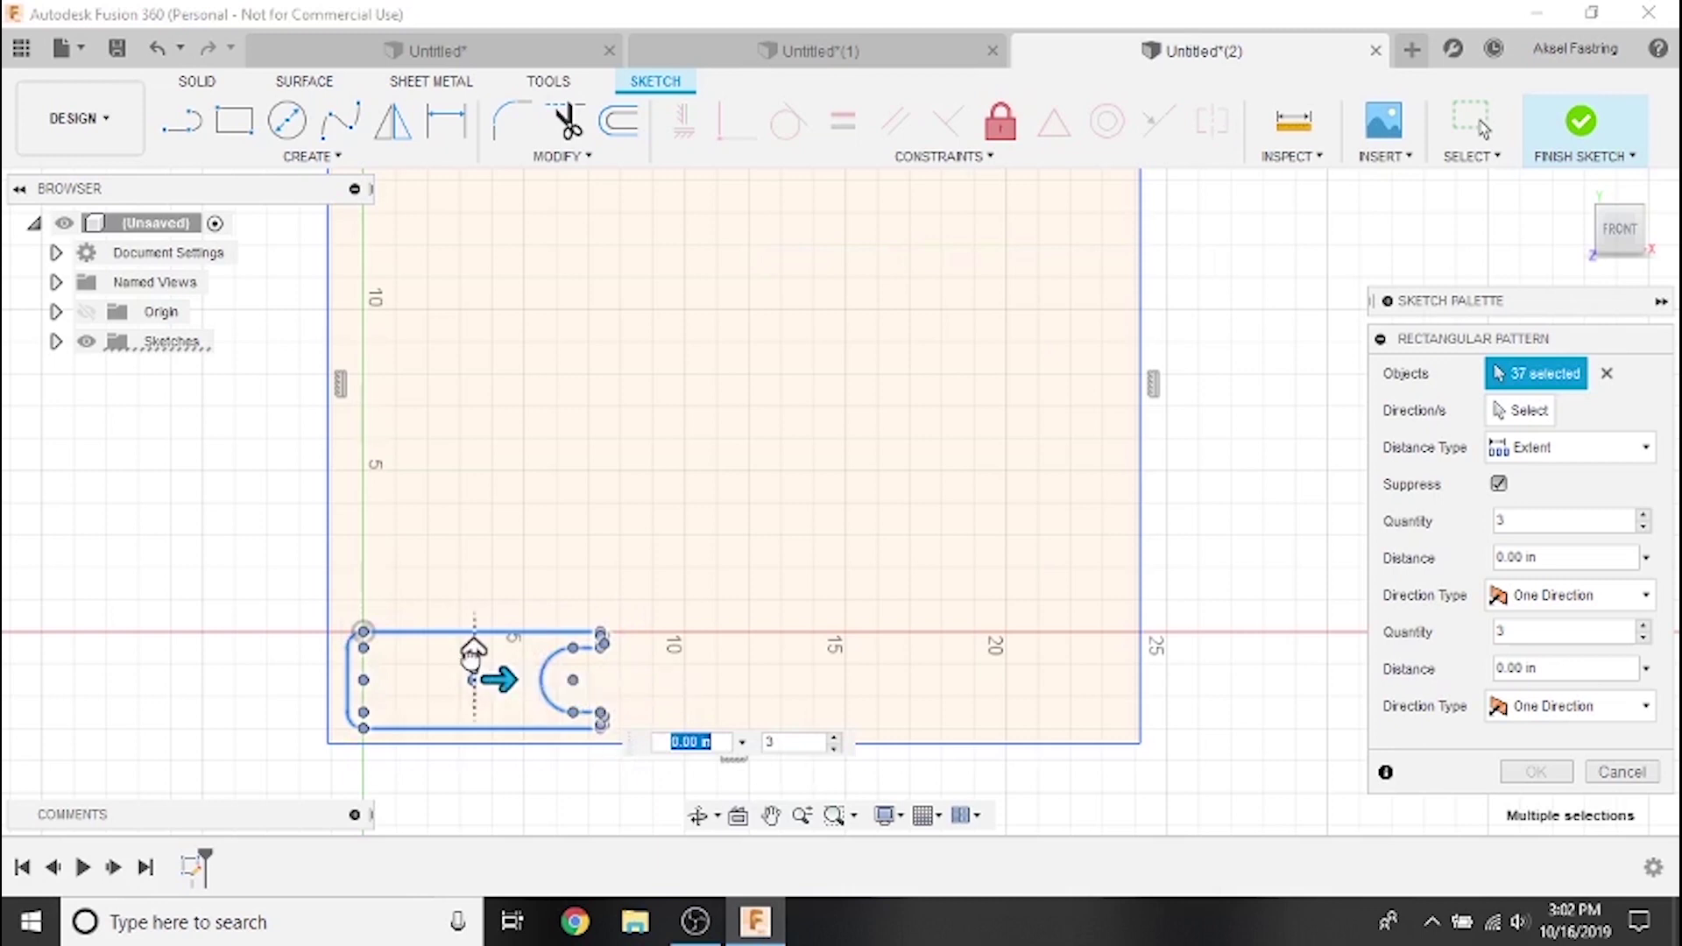
left_click_drag(474, 652, 504, 354)
scroll(525, 376, "down", 5)
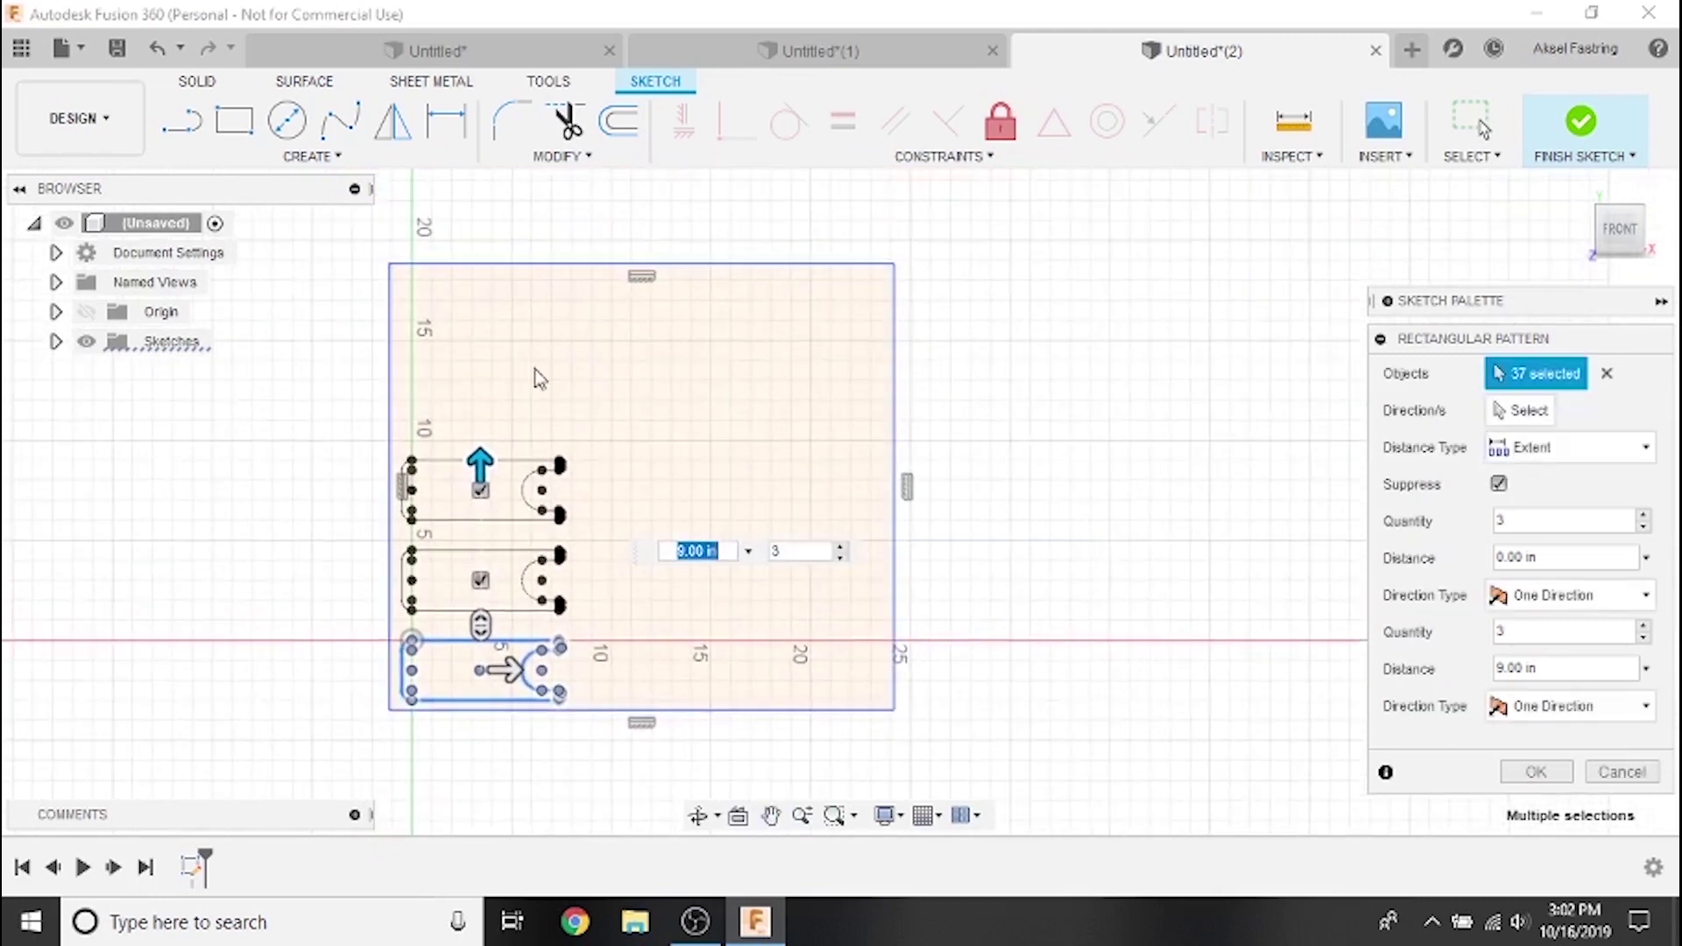
scroll(657, 488, "up", 1)
middle_click_drag(657, 488, 747, 458)
scroll(552, 458, "up", 1)
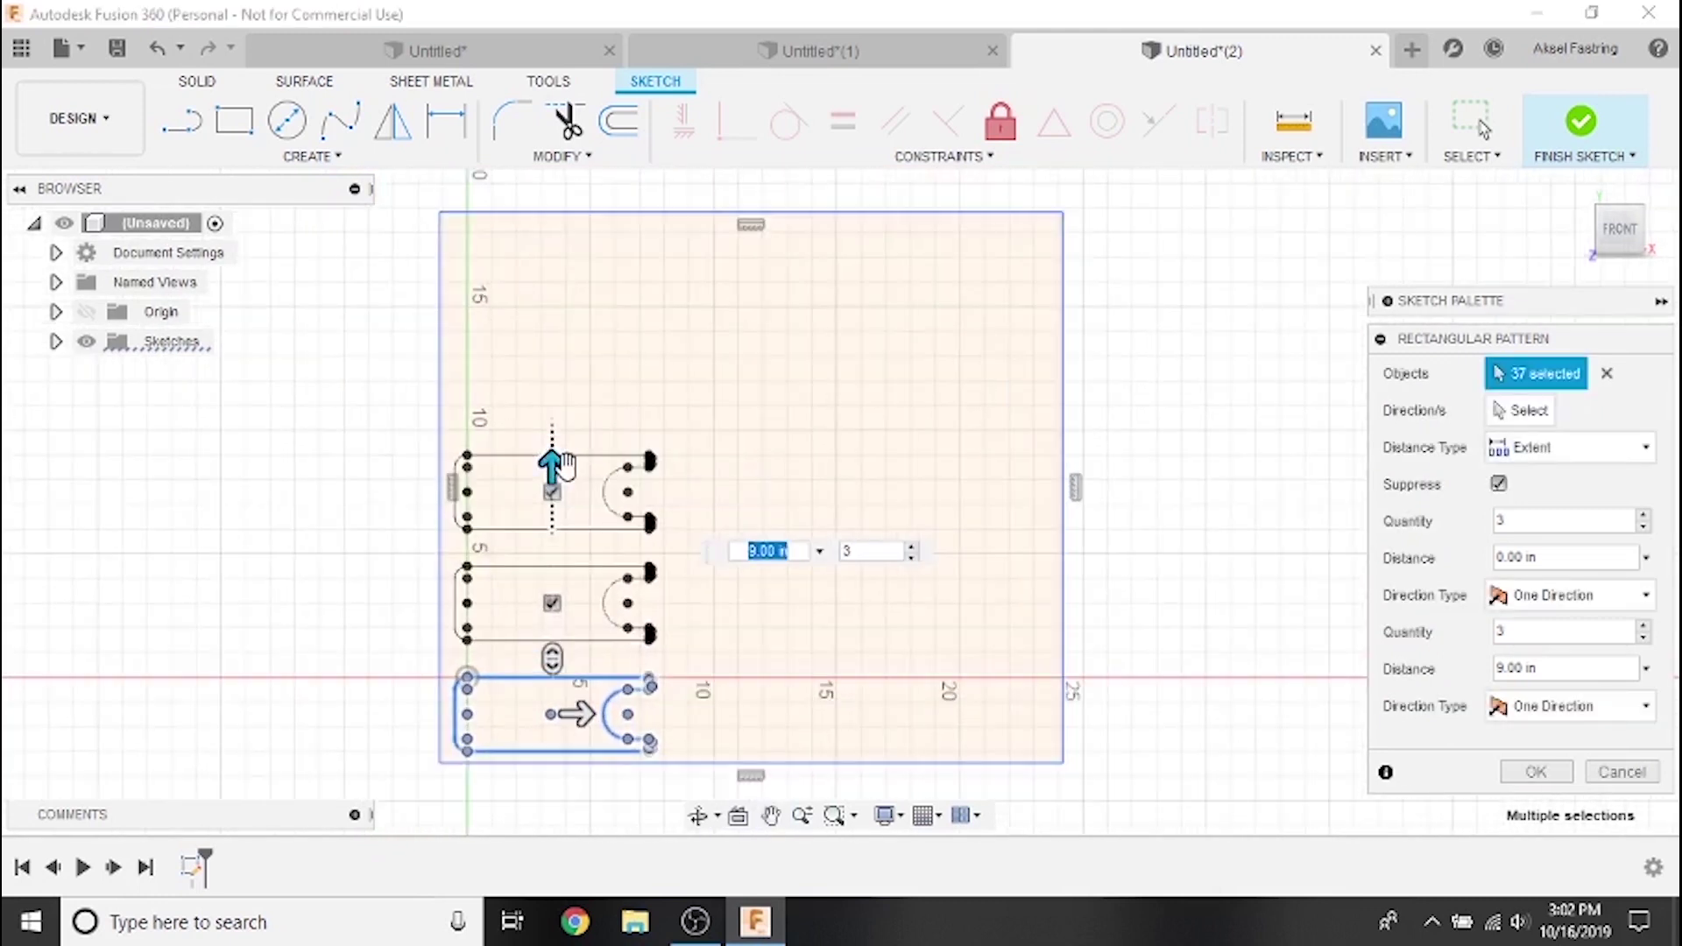
left_click_drag(551, 473, 552, 256)
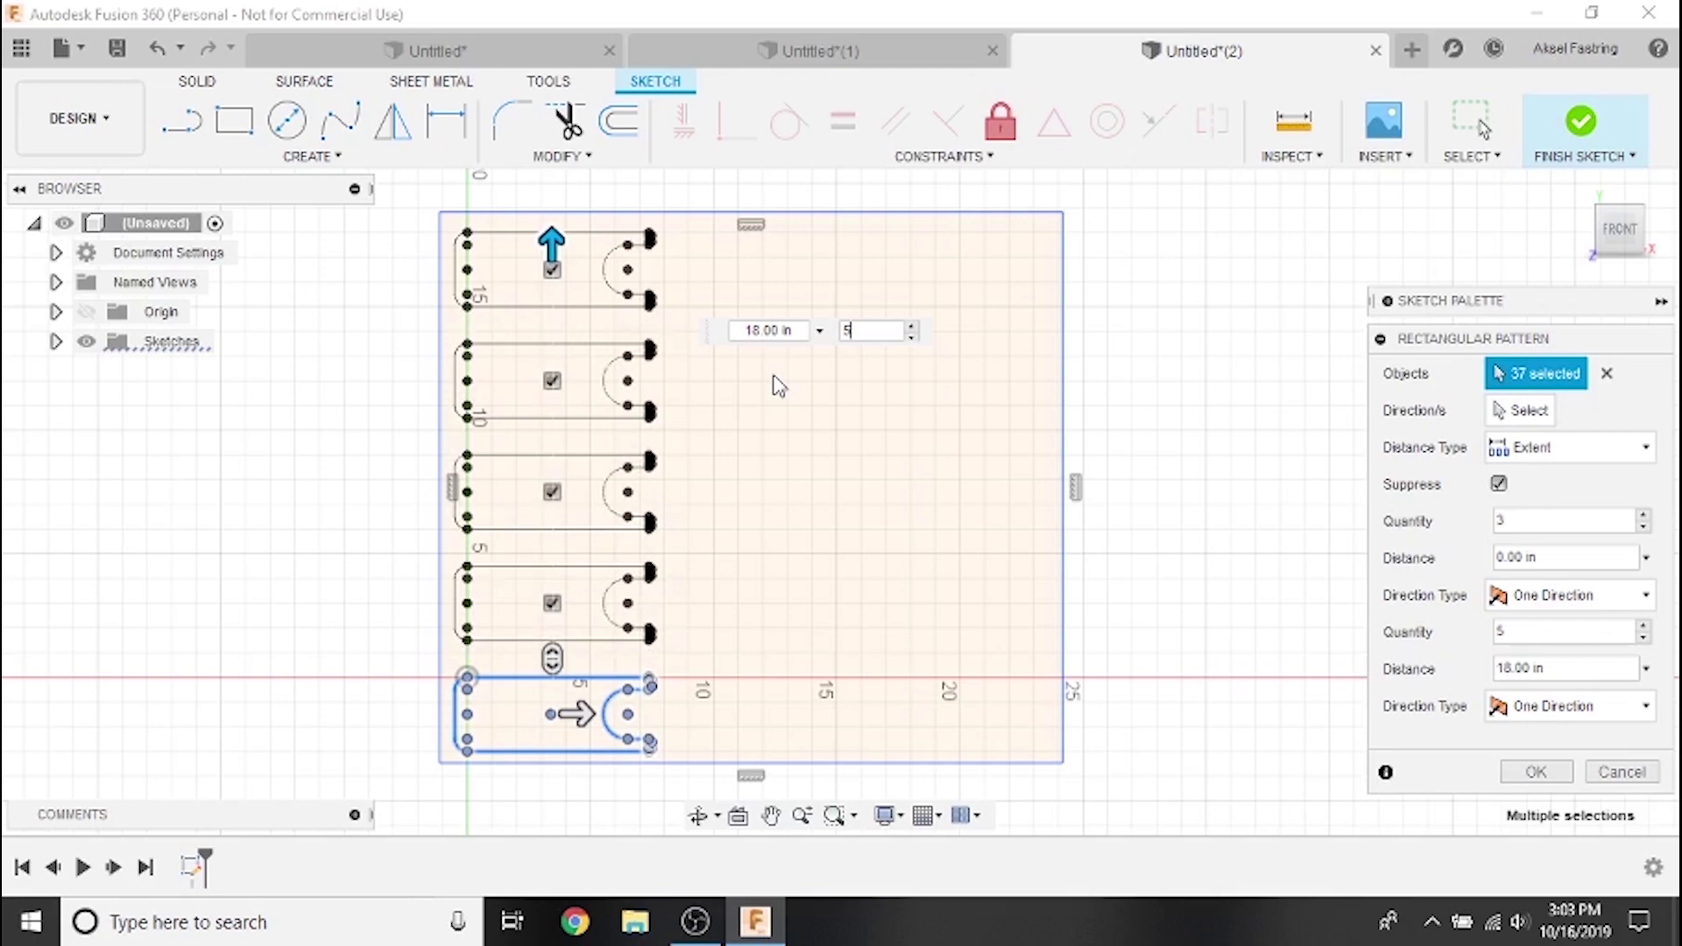
Add 2 columns across 9 in to finish the ten-mount pattern.
left_click_drag(577, 714, 797, 717)
left_click(1264, 776)
type("2")
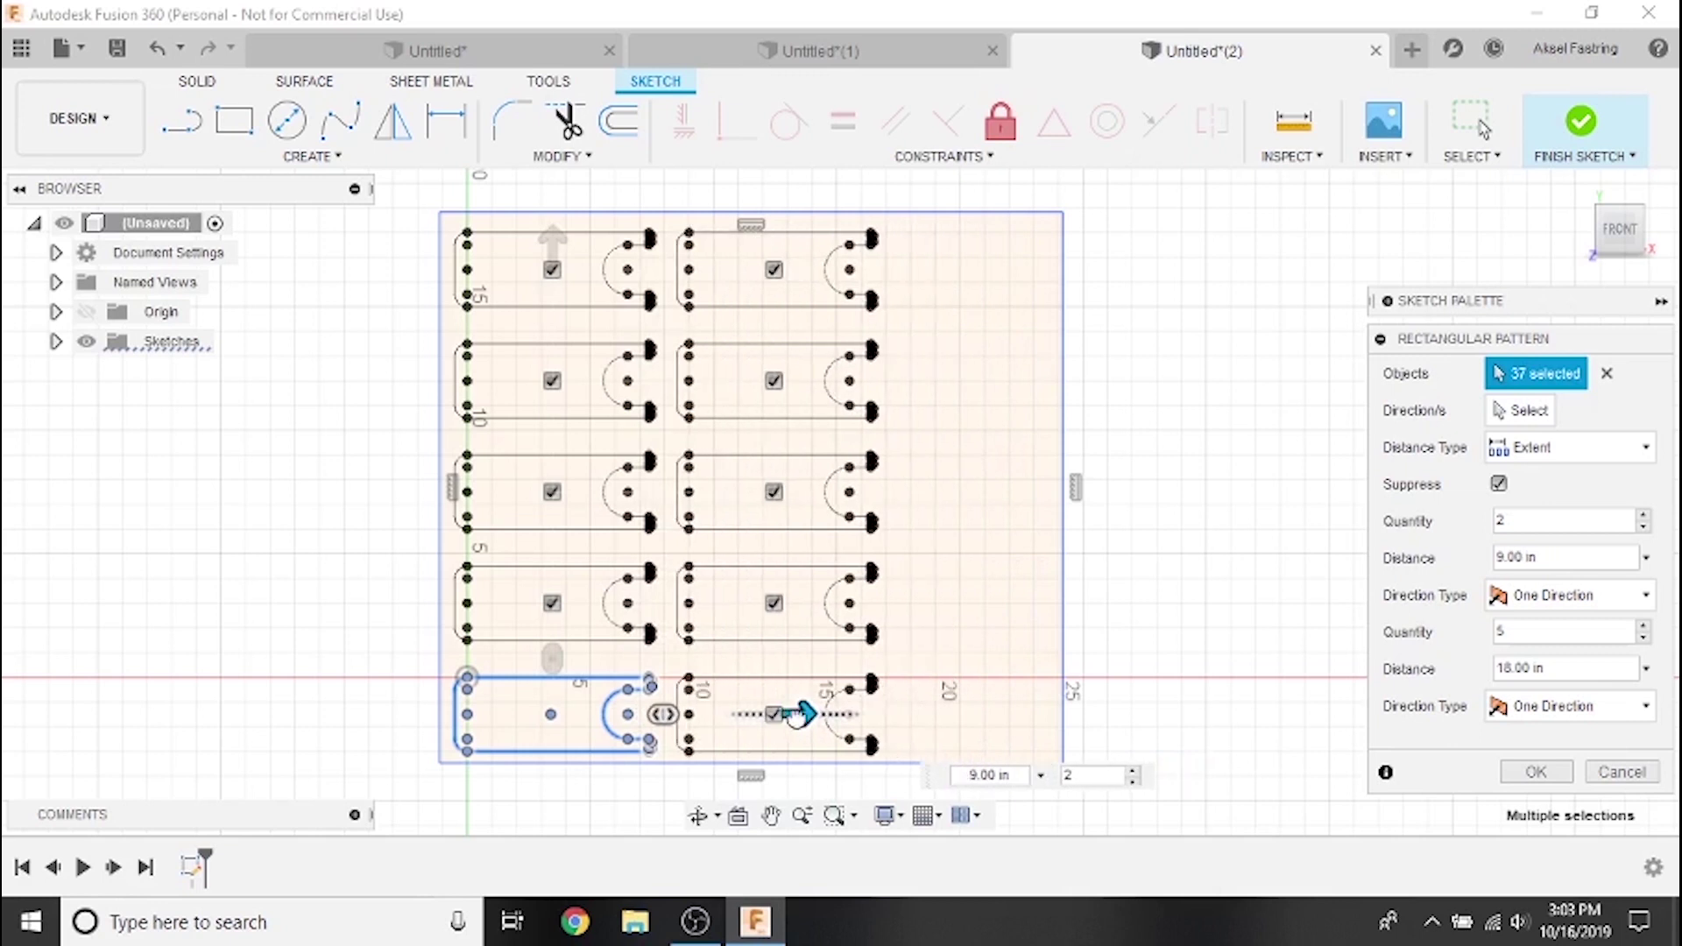
key("Tab")
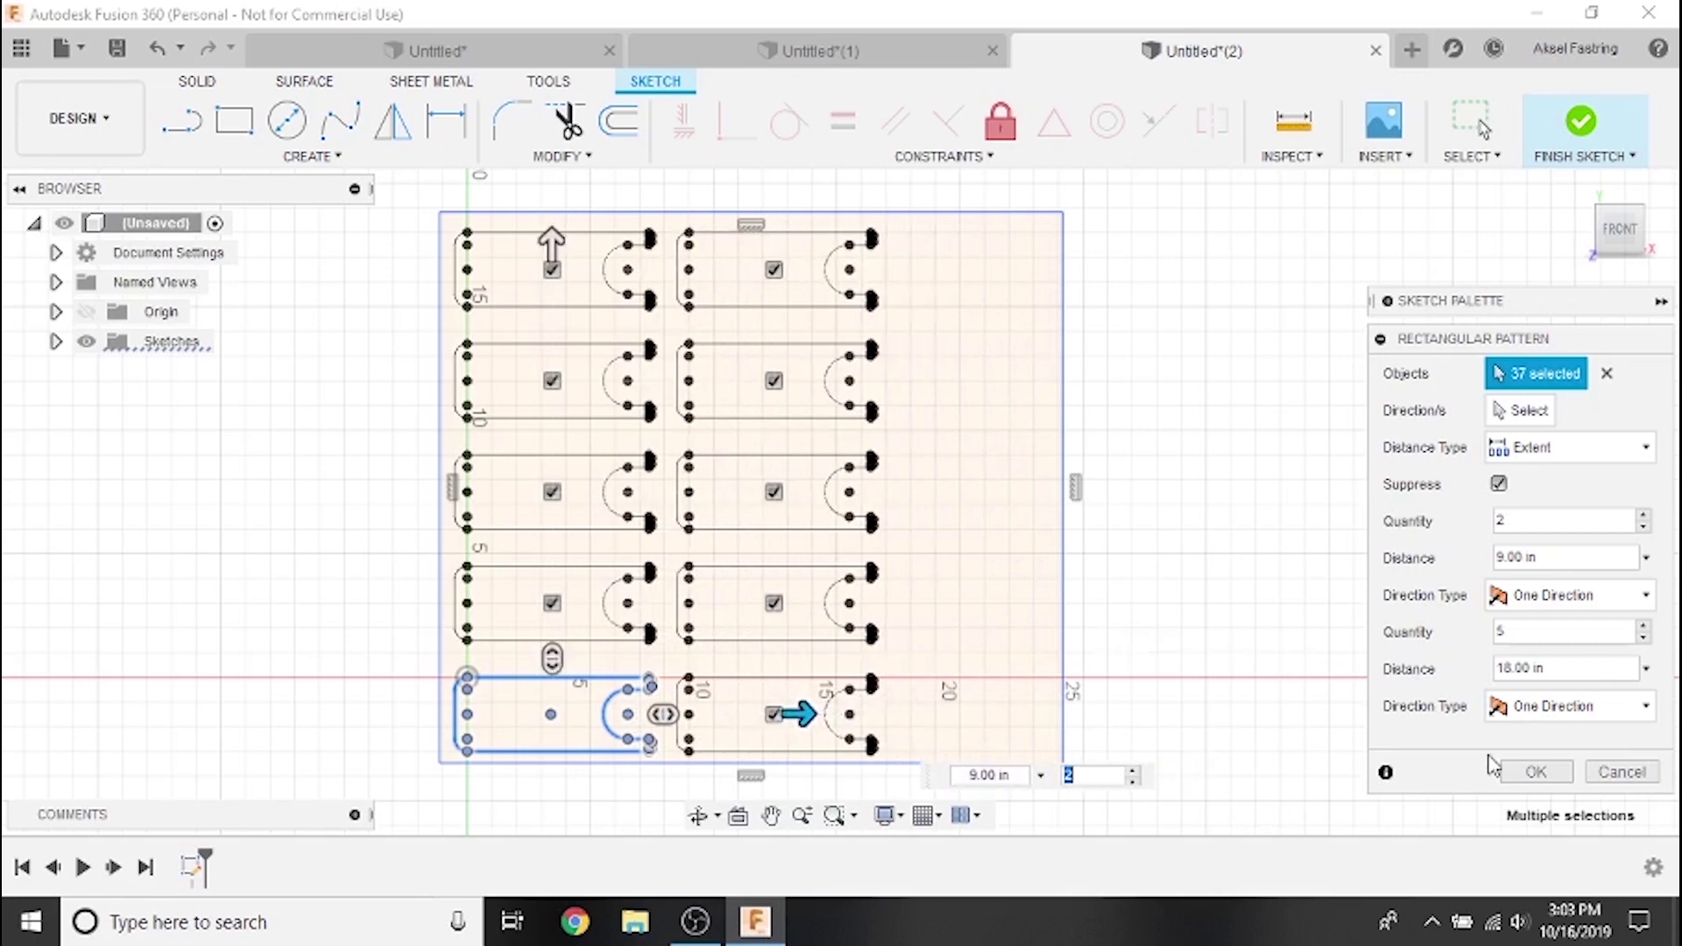
left_click(1535, 773)
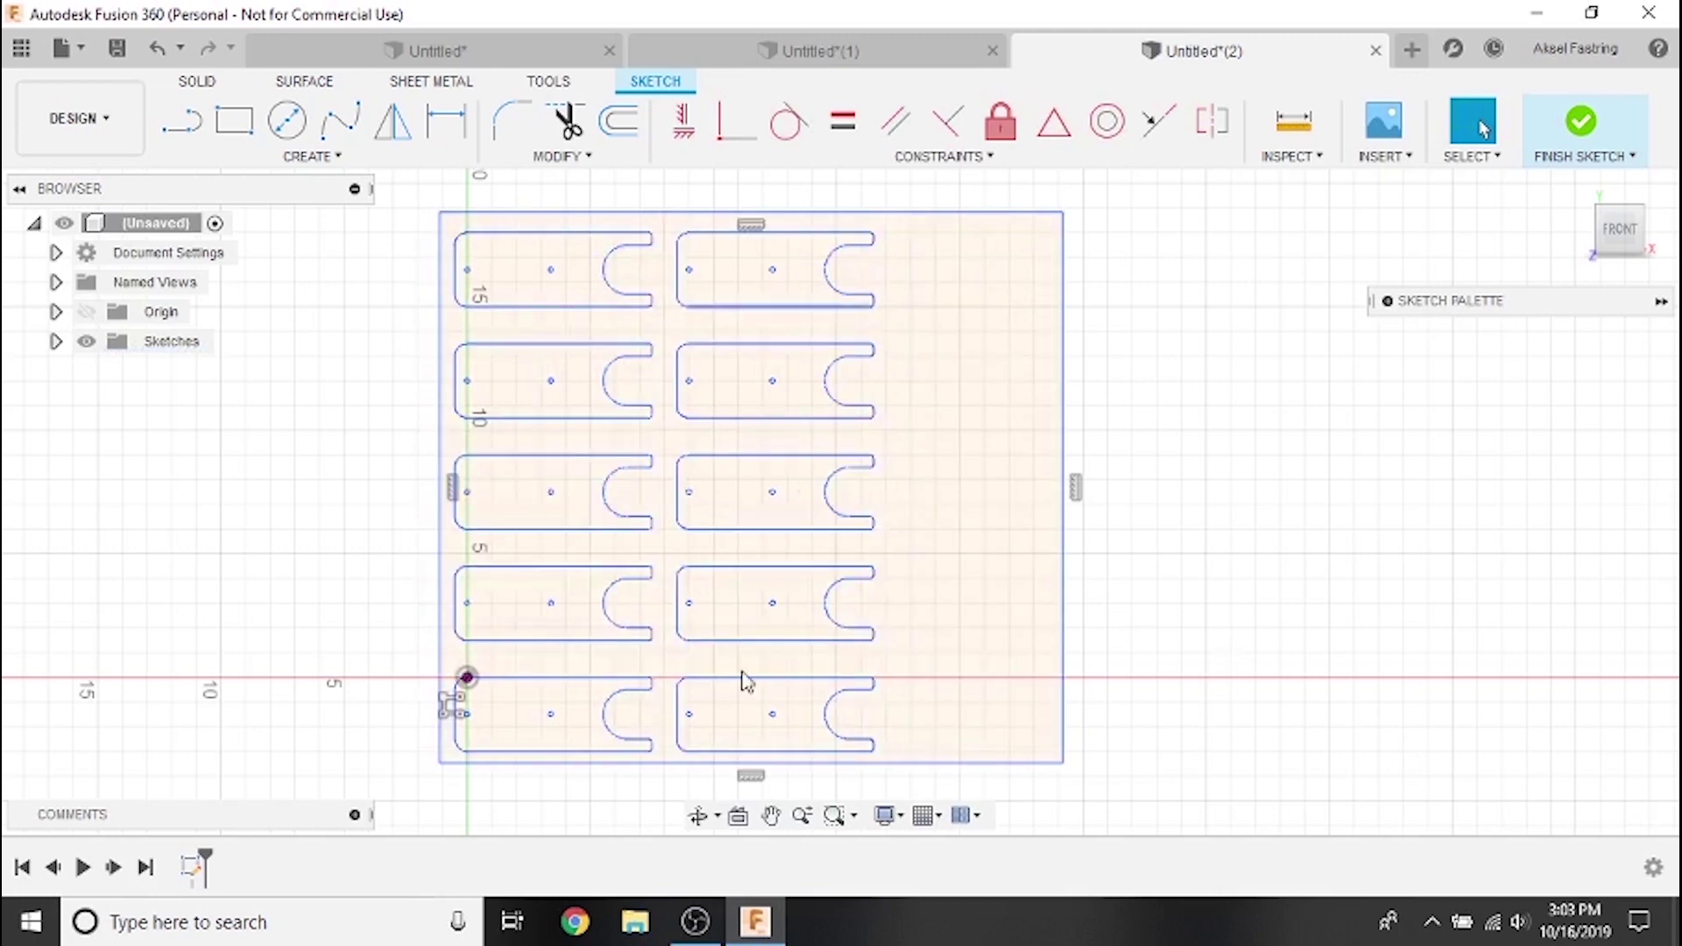